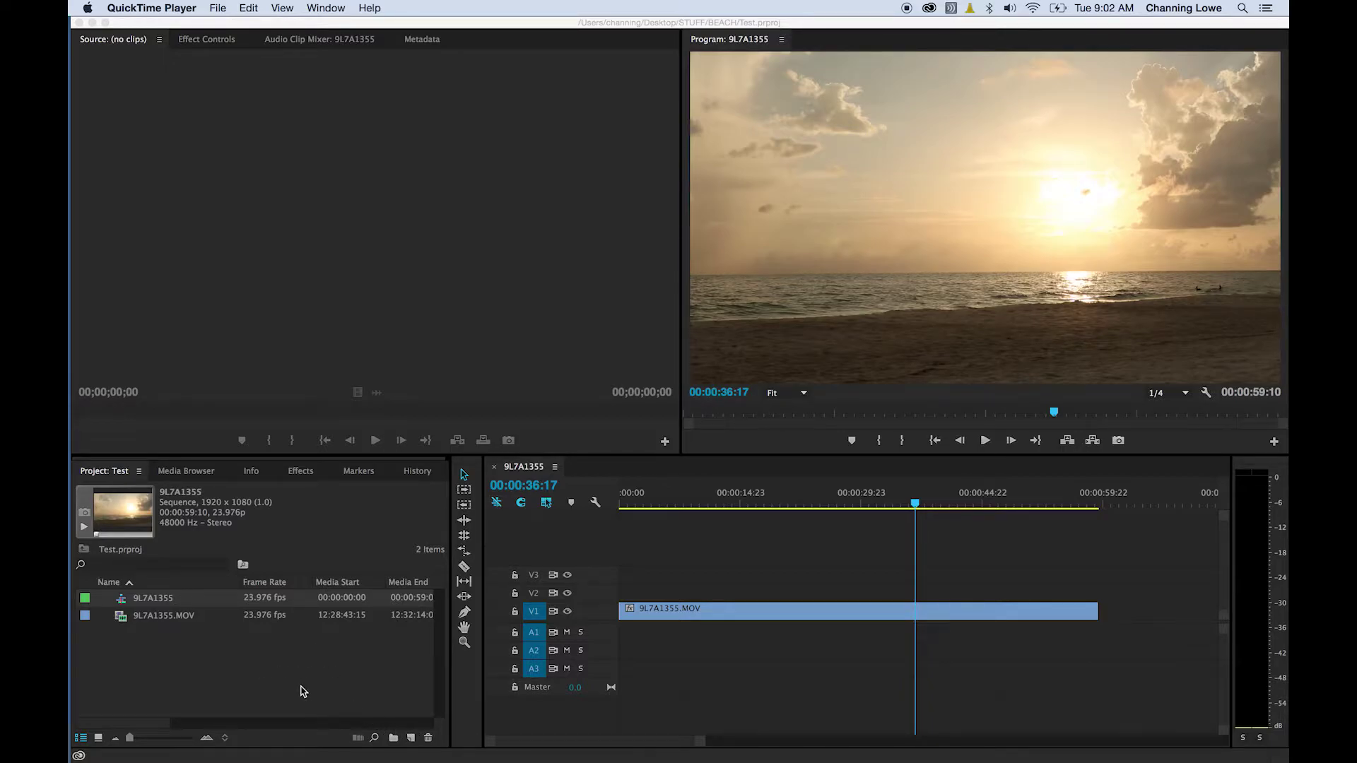
Create a new title item named Open Title with the default 1920 × 1080, 23.976 fps video settings.
{"action": "left_click", "coordinate": [696, 503]}
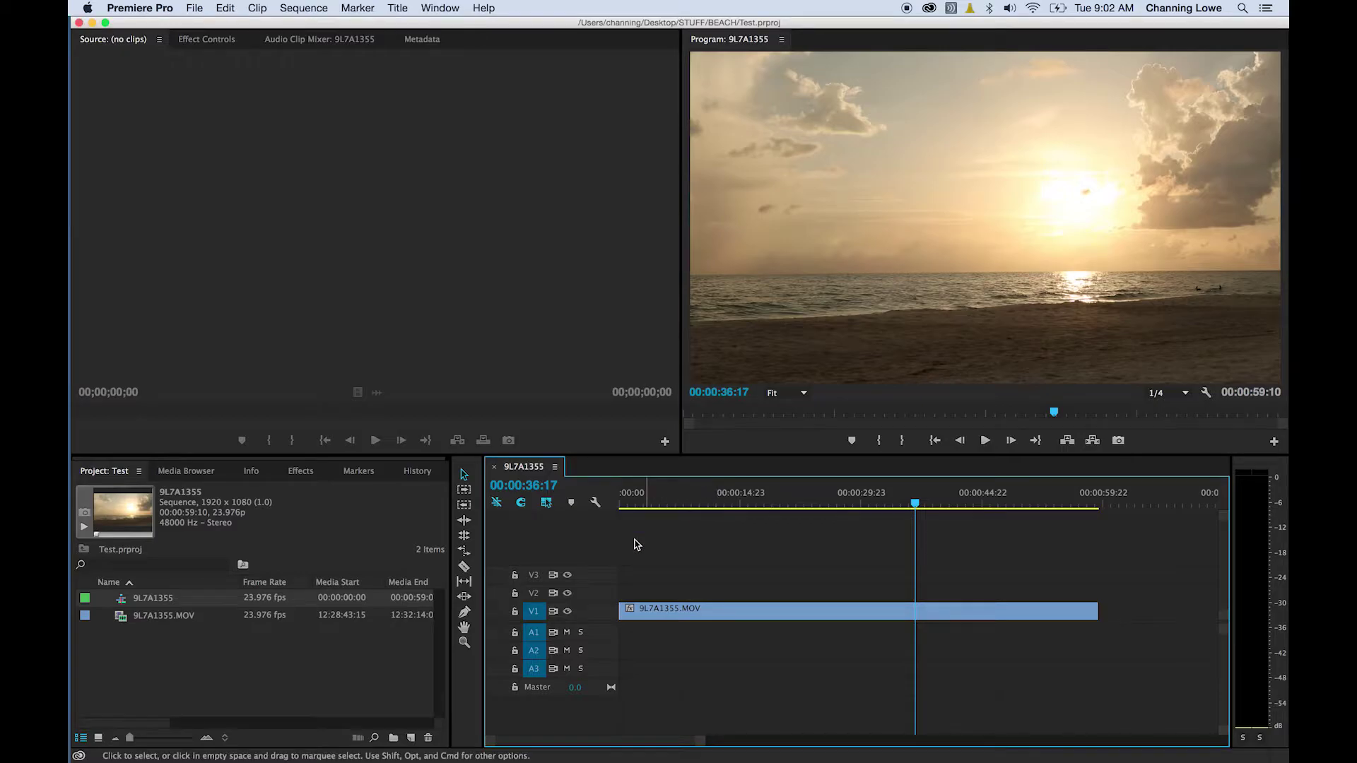
{"action": "left_click", "coordinate": [411, 740]}
{"action": "left_click", "coordinate": [784, 629]}
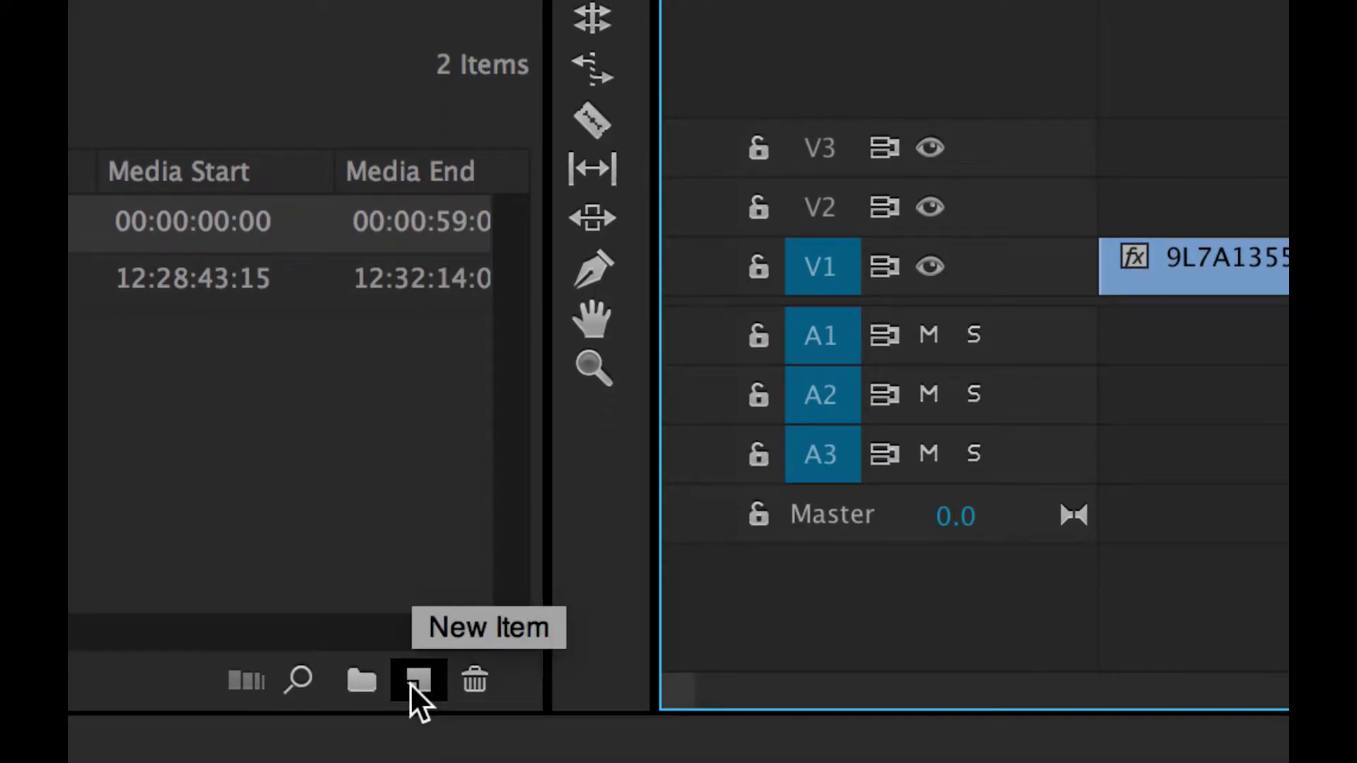
{"action": "left_click", "coordinate": [411, 684]}
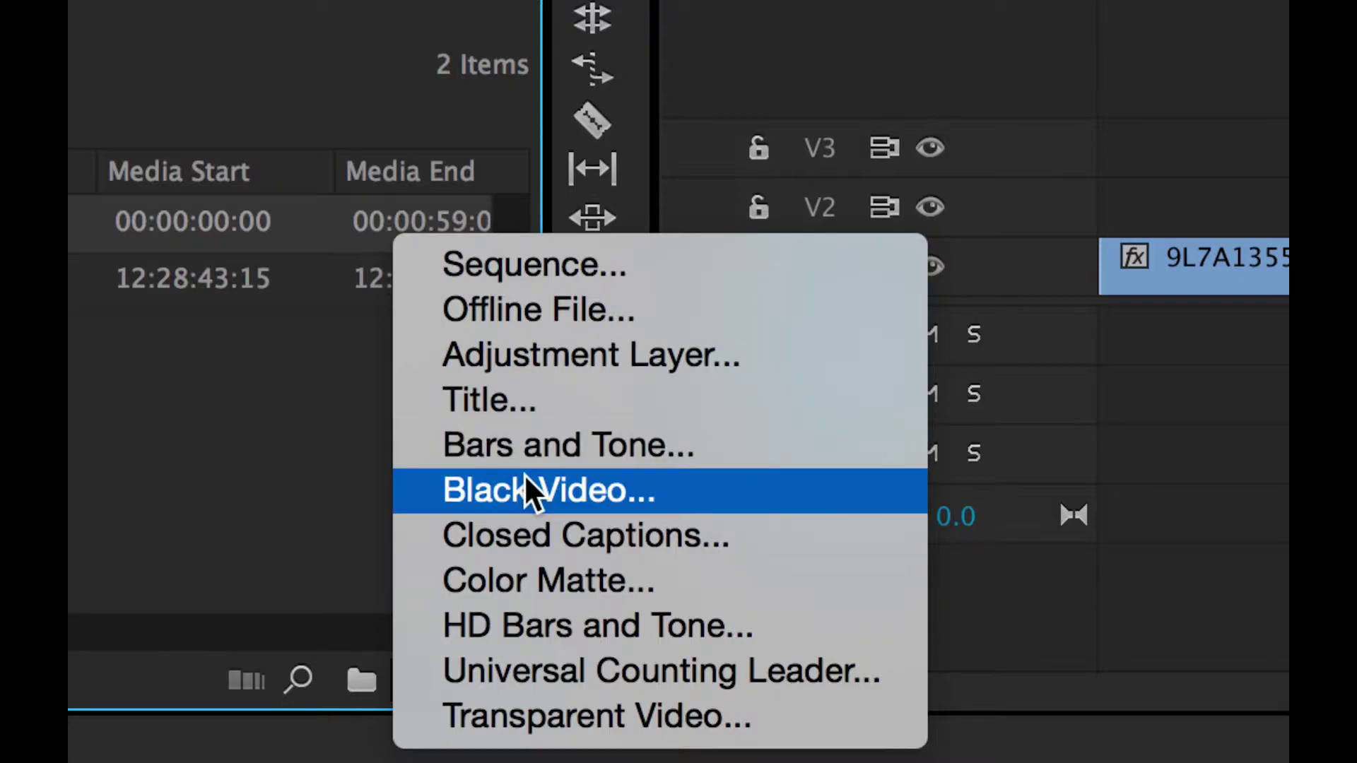
{"action": "left_click", "coordinate": [544, 401]}
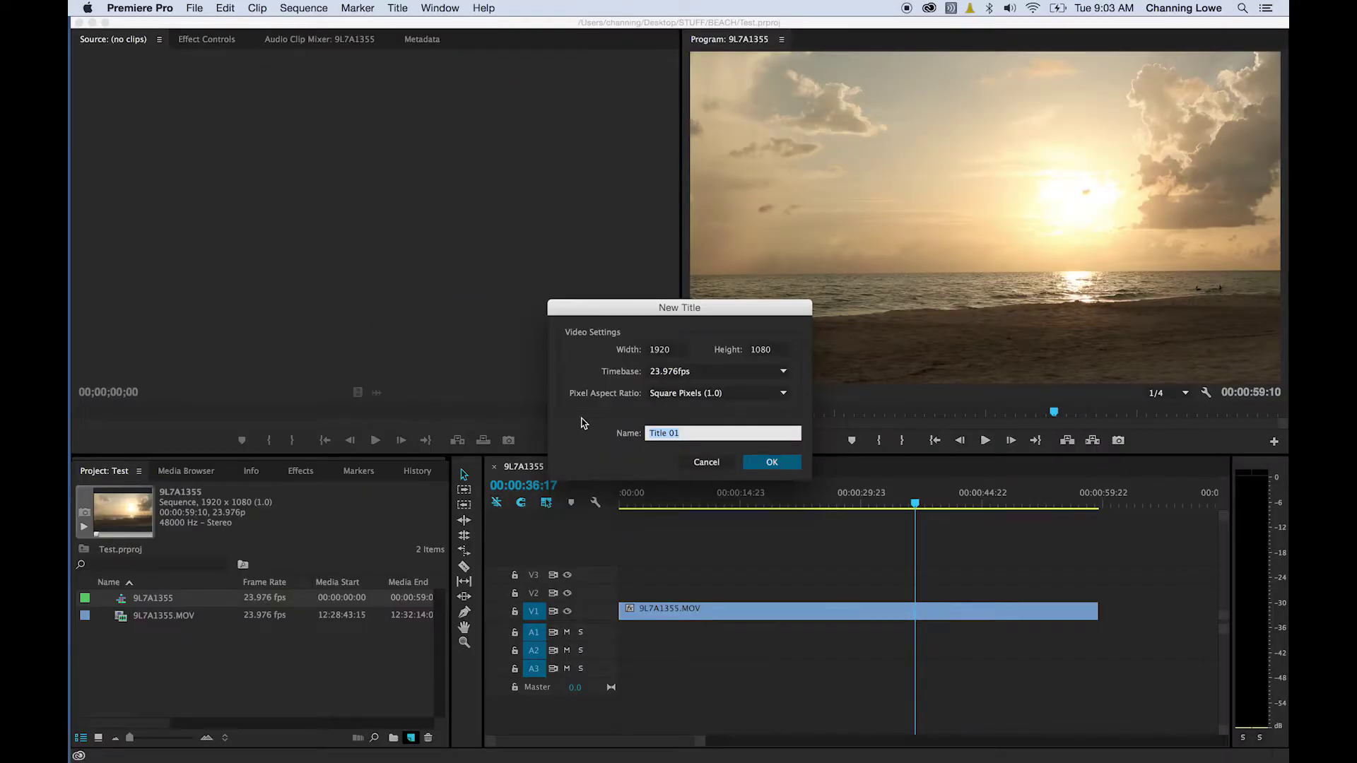
{"action": "left_click_drag", "start_coordinate": [653, 314], "coordinate": [509, 277]}
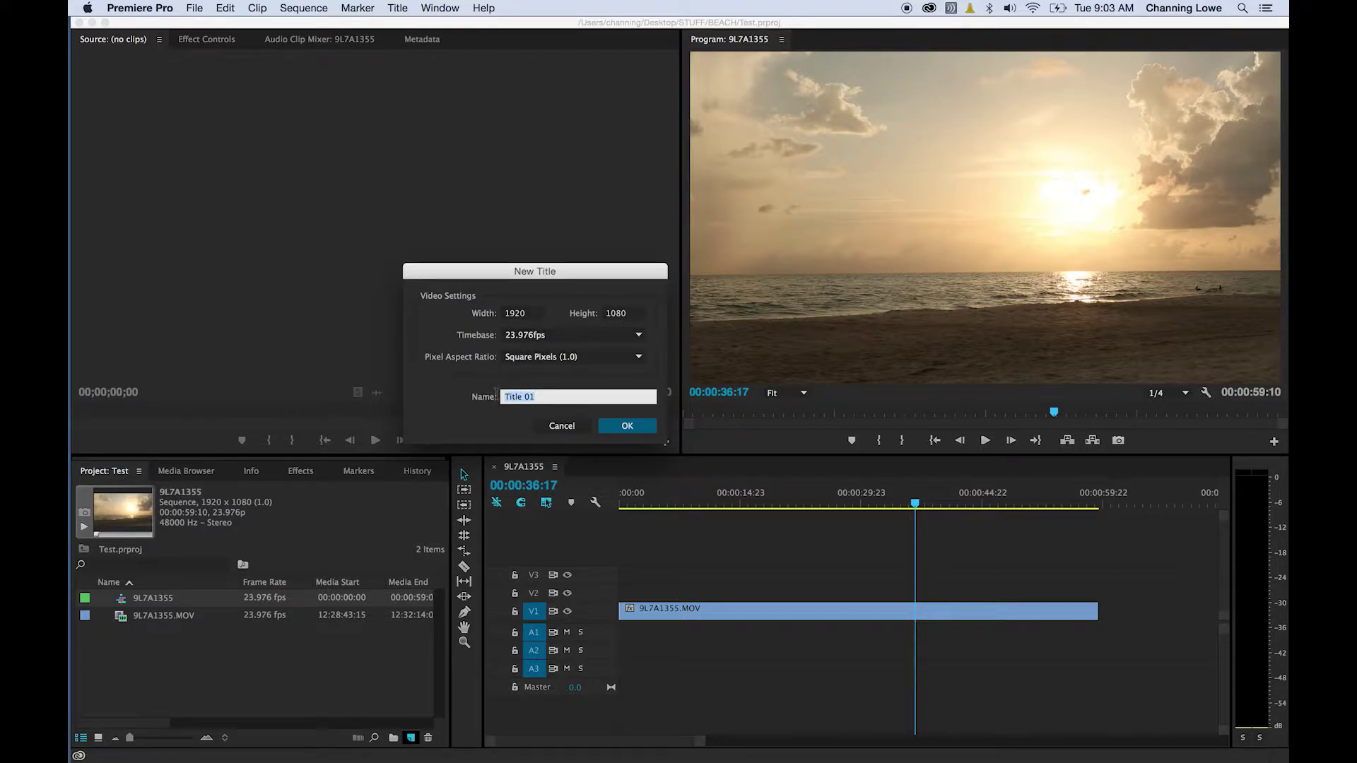
{"action": "type", "text": "Open Title"}
{"action": "left_click", "coordinate": [622, 424]}
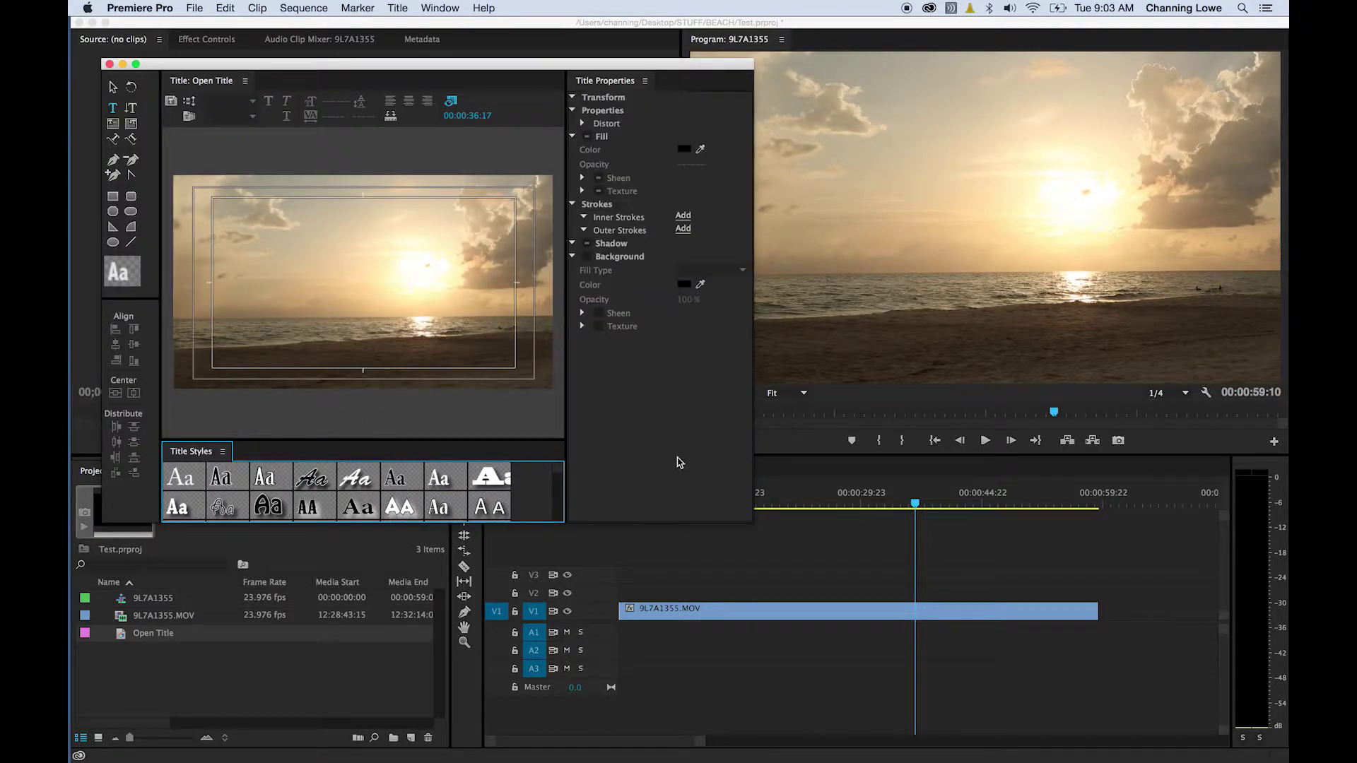
Enlarge and reposition the title editor window, and dismiss the monitor calibration reminder.
{"action": "left_click_drag", "start_coordinate": [752, 523], "coordinate": [1051, 654]}
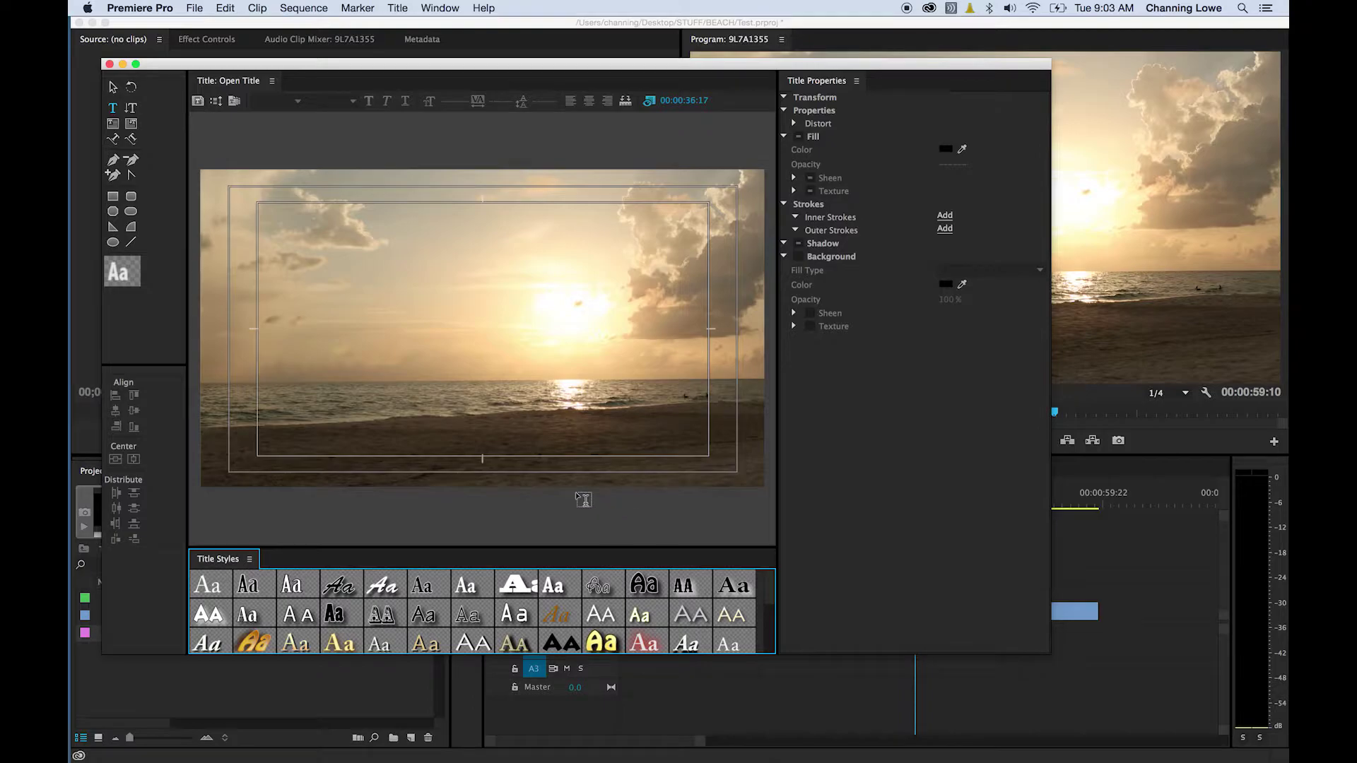
{"action": "left_click_drag", "start_coordinate": [215, 68], "coordinate": [328, 69]}
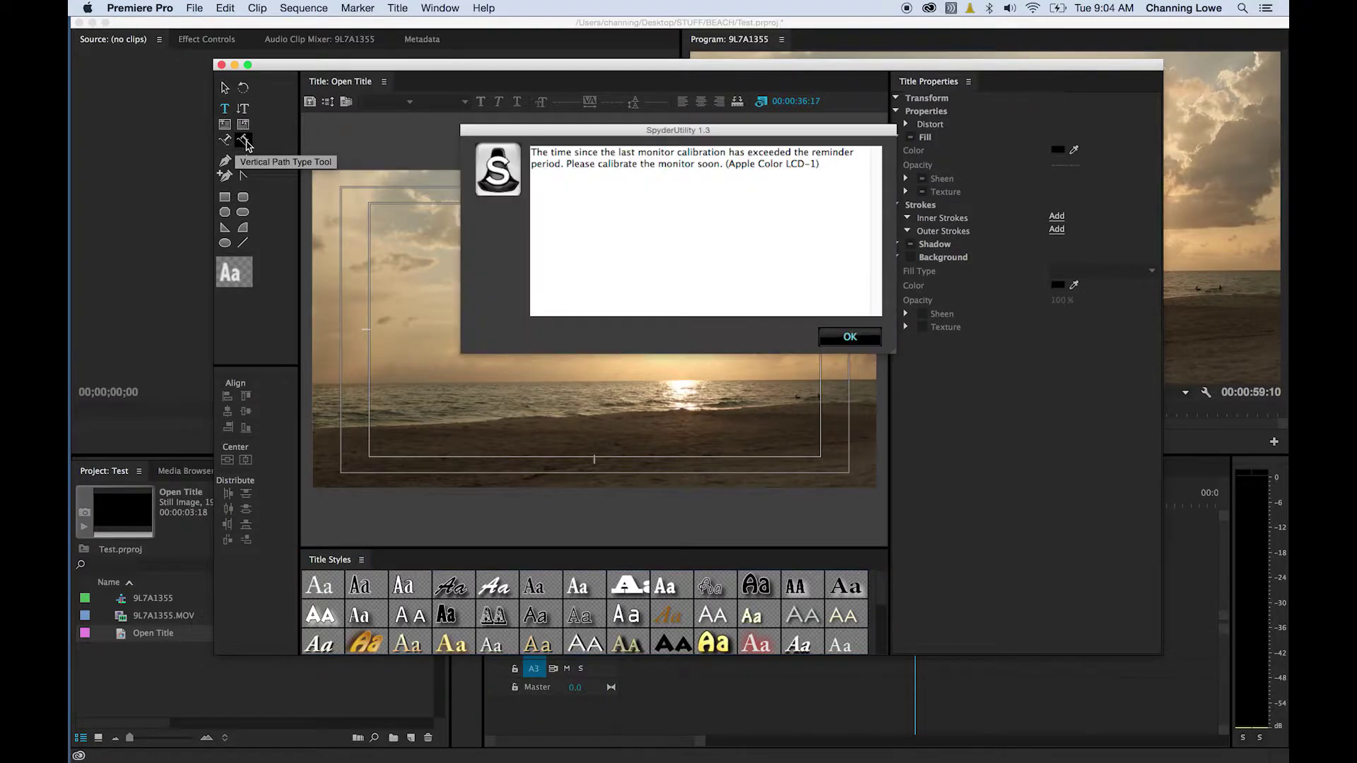
{"action": "key", "text": "Return"}
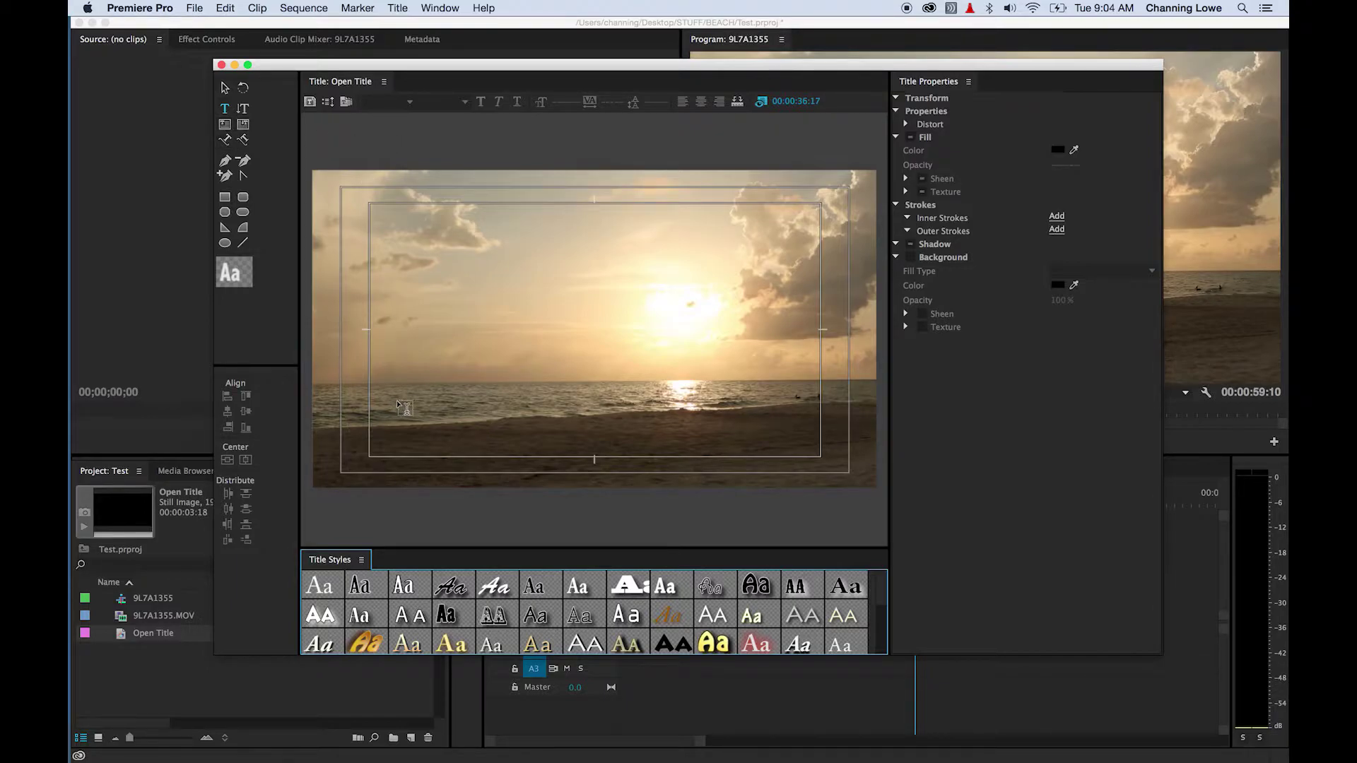
Add the text "On the Beach" with the Type tool and move it to the middle of the frame just above the horizon.
{"action": "left_click", "coordinate": [224, 110]}
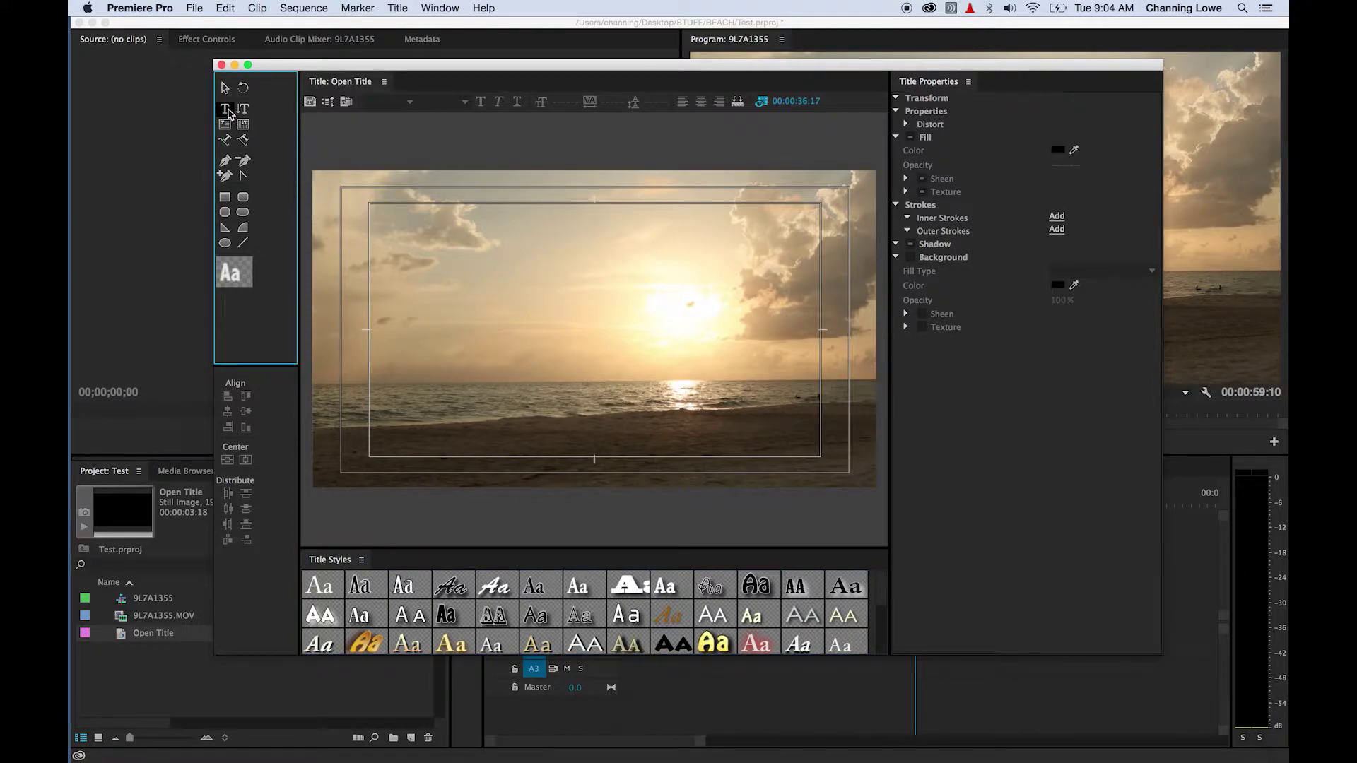
{"action": "left_click", "coordinate": [427, 343]}
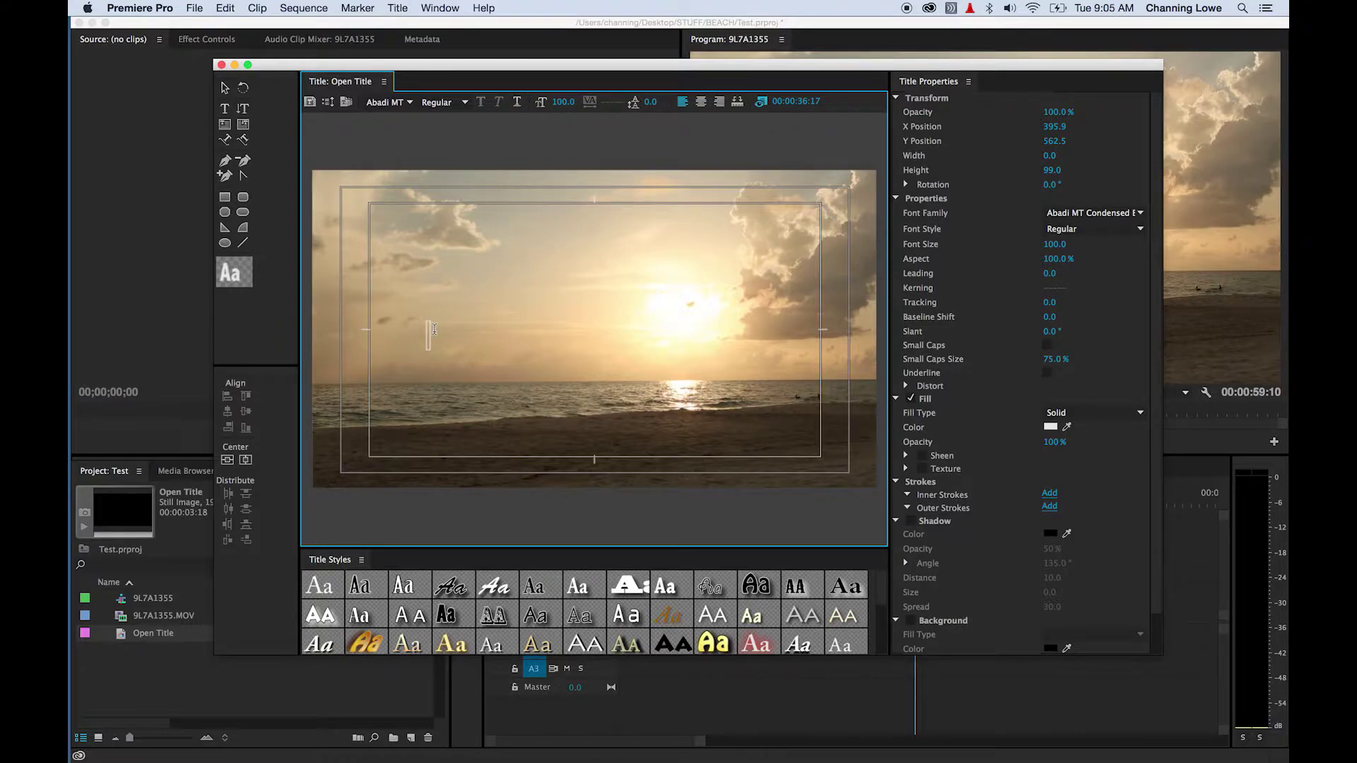
{"action": "type", "text": "On"}
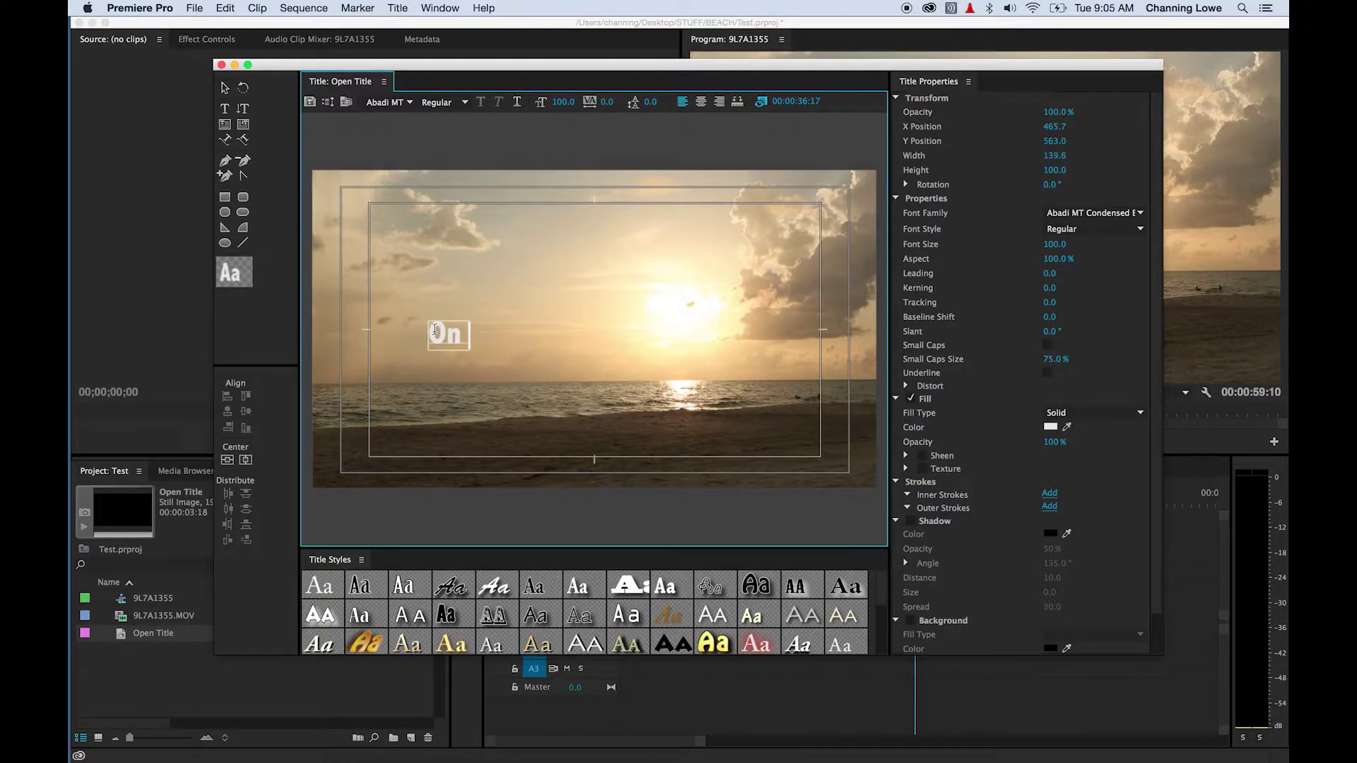
{"action": "type", "text": " the Beach"}
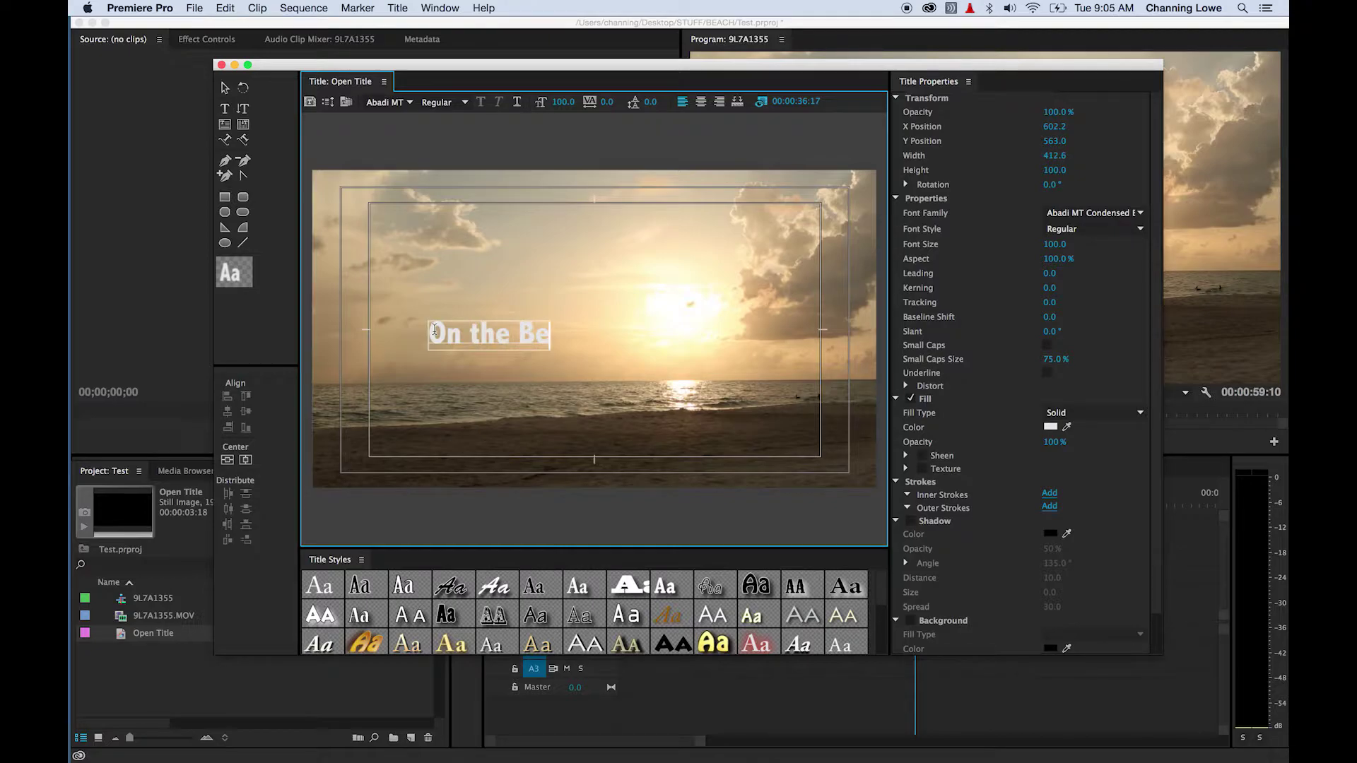
{"action": "left_click", "coordinate": [226, 89]}
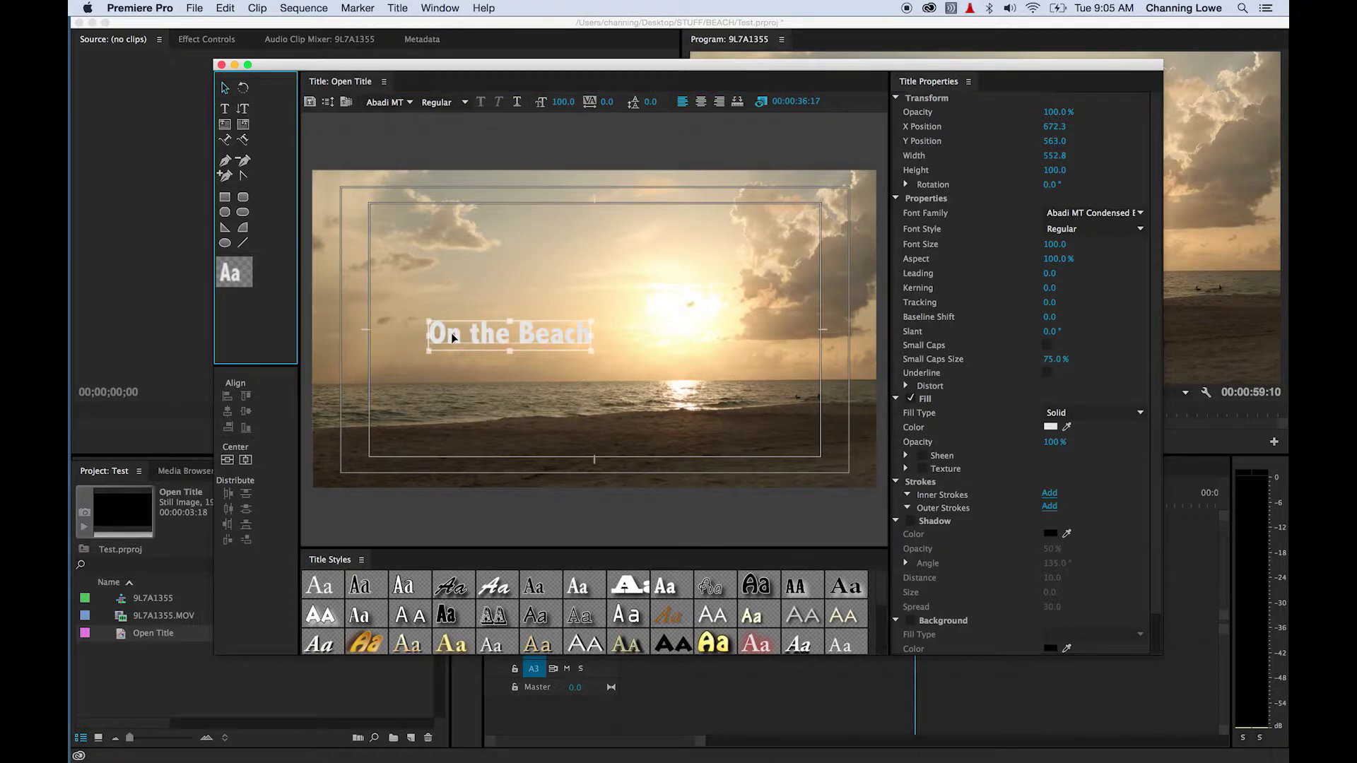
{"action": "left_click_drag", "start_coordinate": [493, 337], "coordinate": [572, 364]}
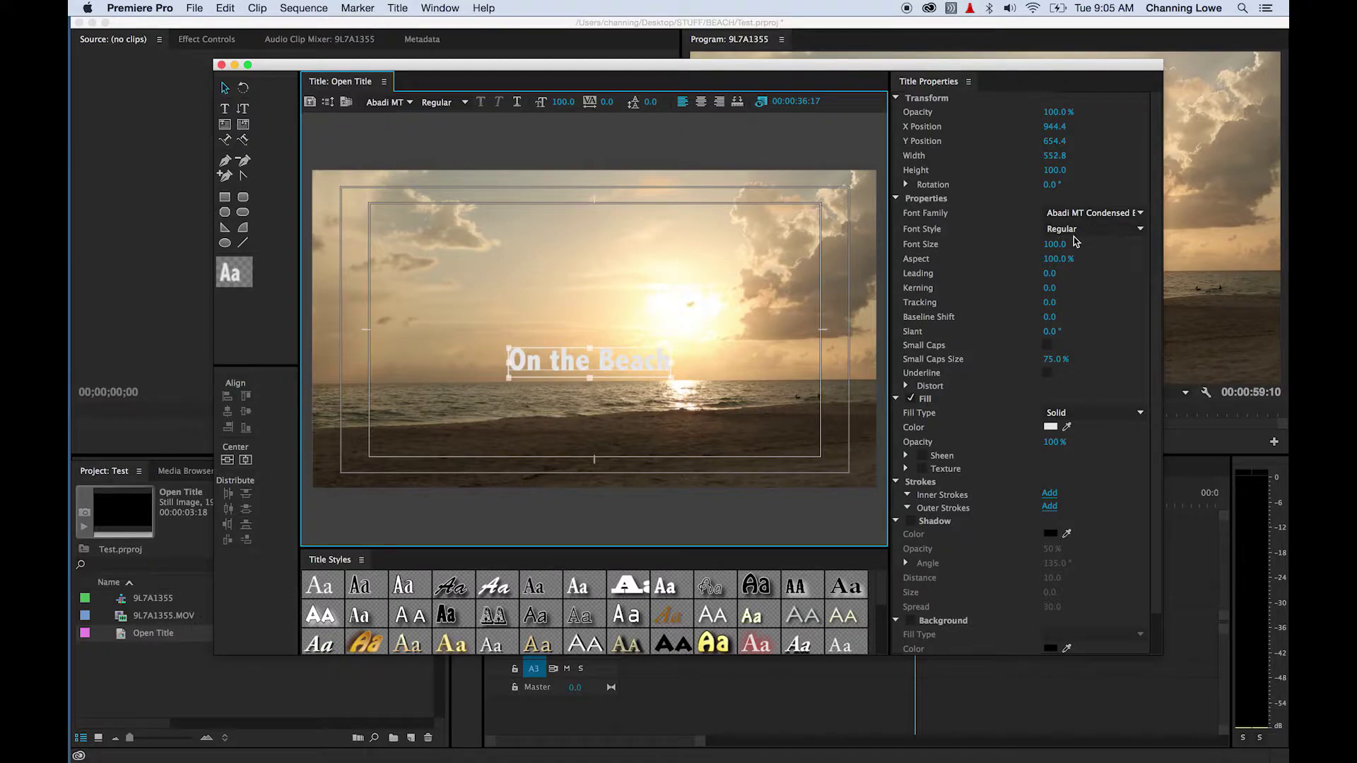
{"action": "left_click", "coordinate": [1099, 214]}
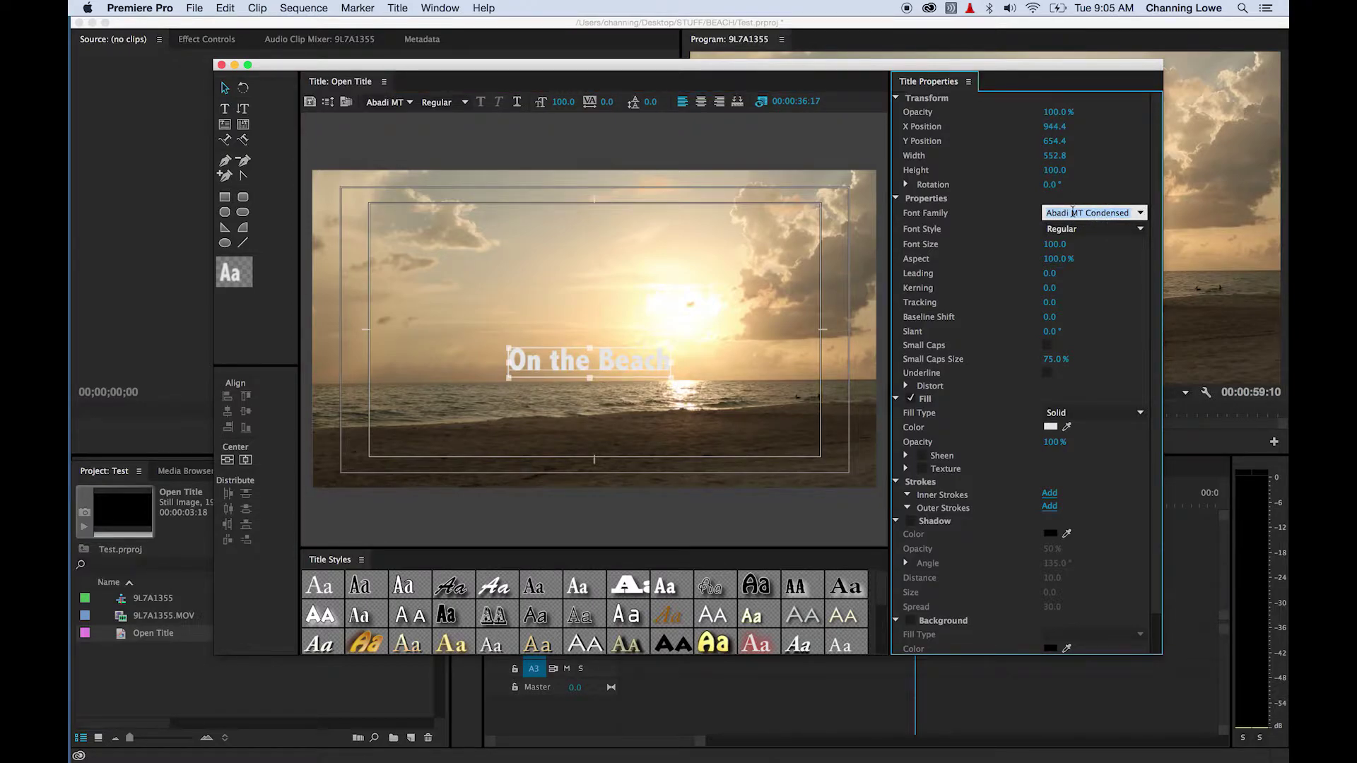
{"action": "left_click", "coordinate": [1141, 214]}
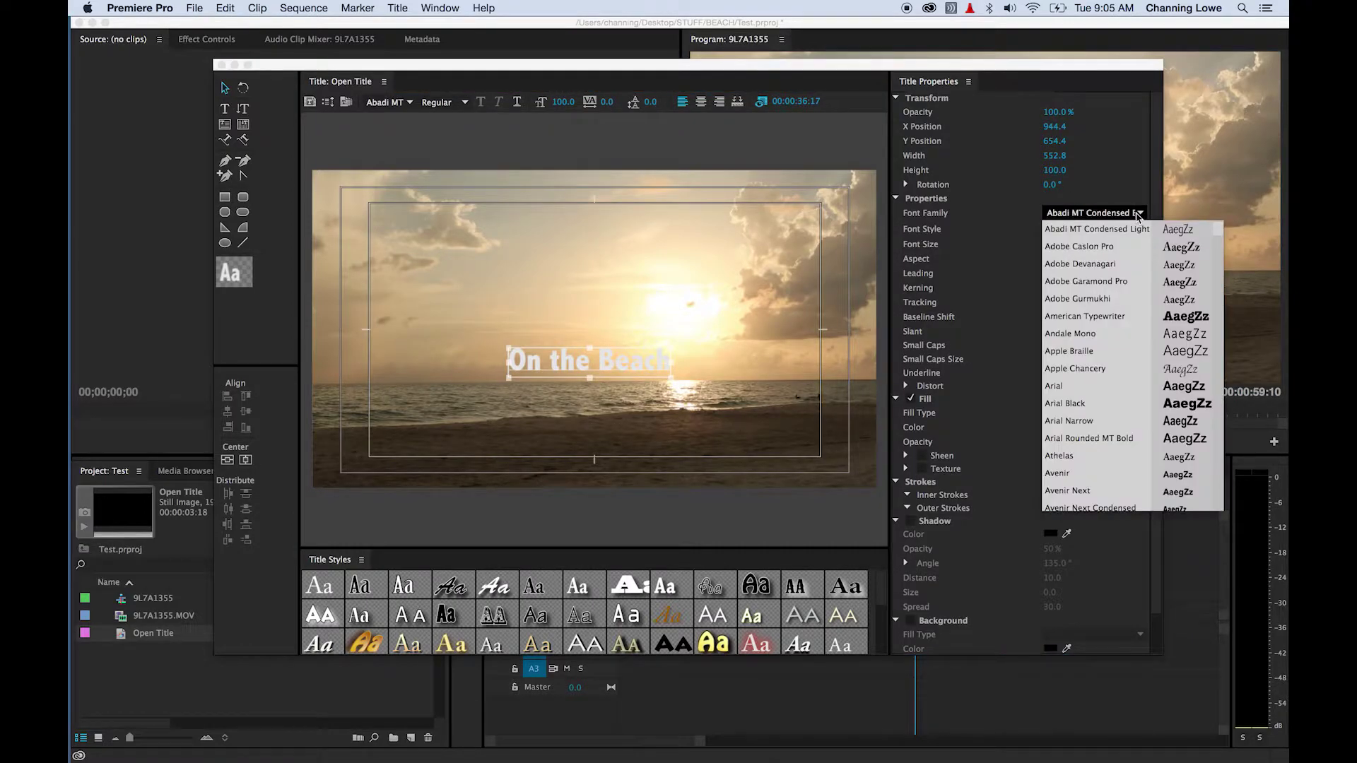
{"action": "left_click", "coordinate": [1118, 213]}
{"action": "left_click", "coordinate": [1036, 215]}
{"action": "key", "text": "Return"}
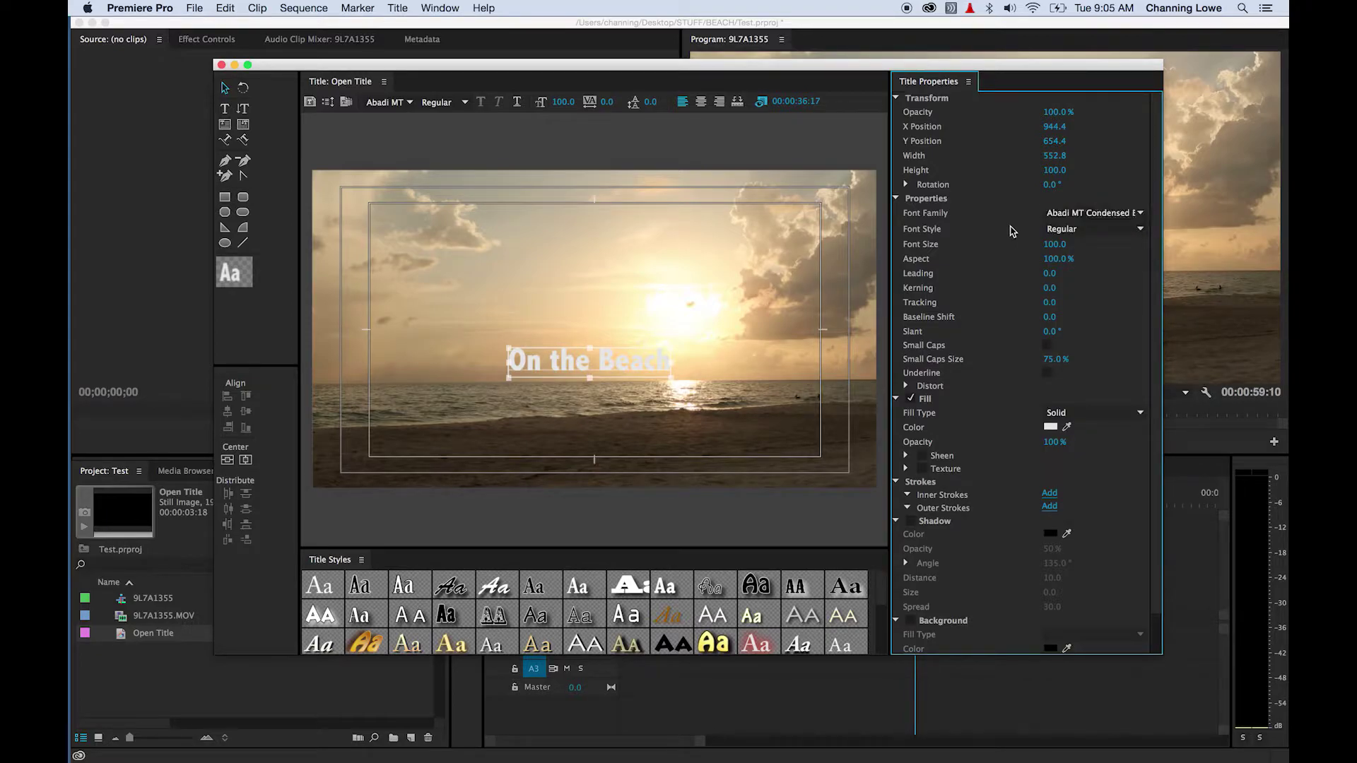
Set the "On the Beach" text's font family to Apple Chancery and its font size to 192.
{"action": "left_click", "coordinate": [1070, 212]}
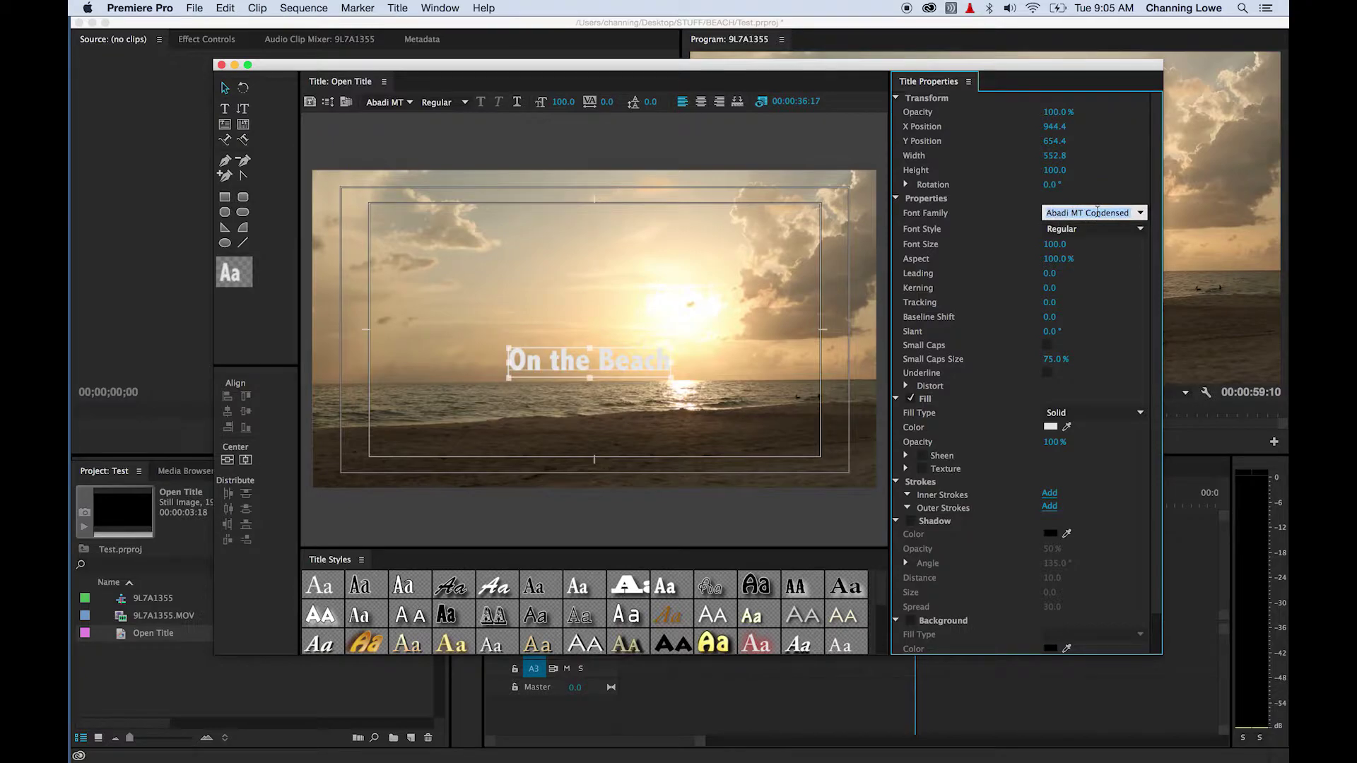
{"action": "key", "text": "Down"}
{"action": "key", "text": "Down"}
{"action": "key", "text": "Down"}
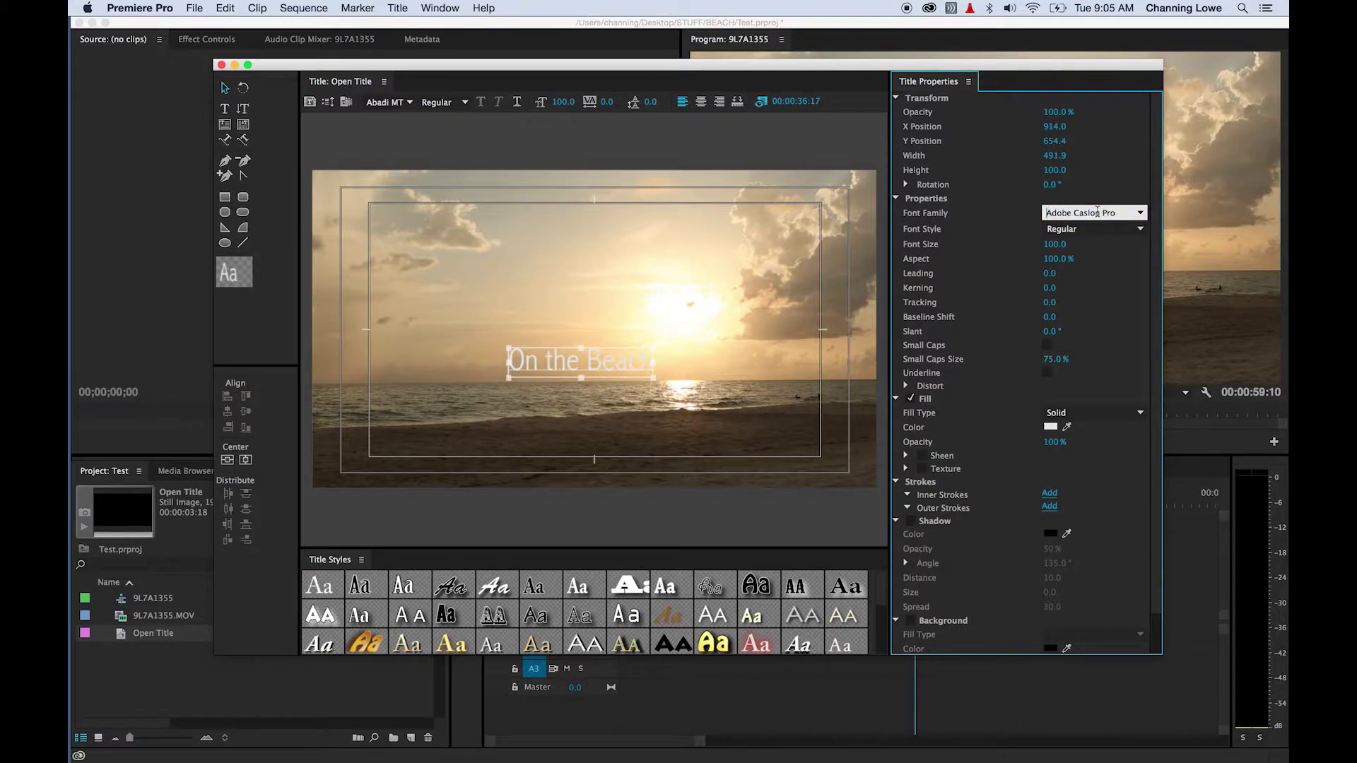
{"action": "key", "text": "Down"}
{"action": "key", "text": "Down"}
{"action": "key", "text": "Down"}
{"action": "key", "text": "Down"}
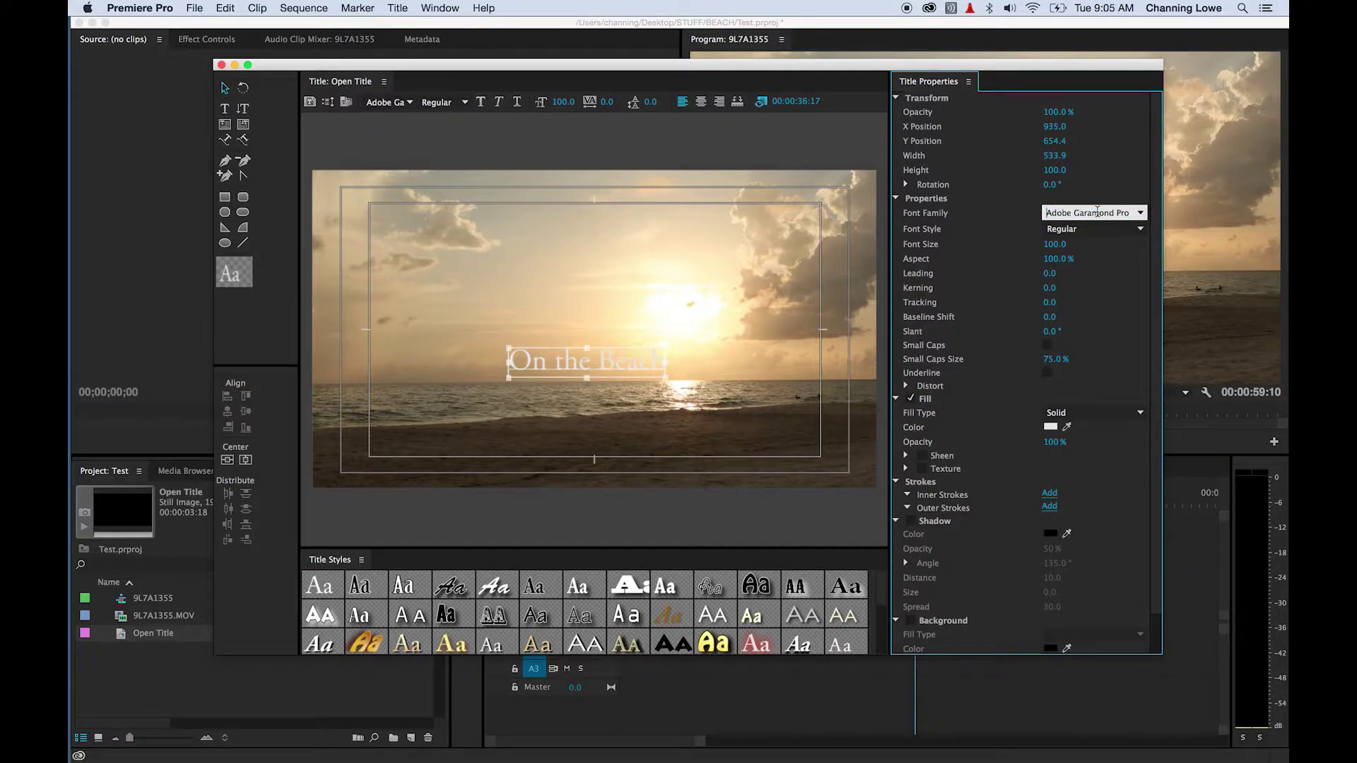
{"action": "key", "text": "Down"}
{"action": "key", "text": "Down"}
{"action": "key", "text": "Down"}
{"action": "key", "text": "Down"}
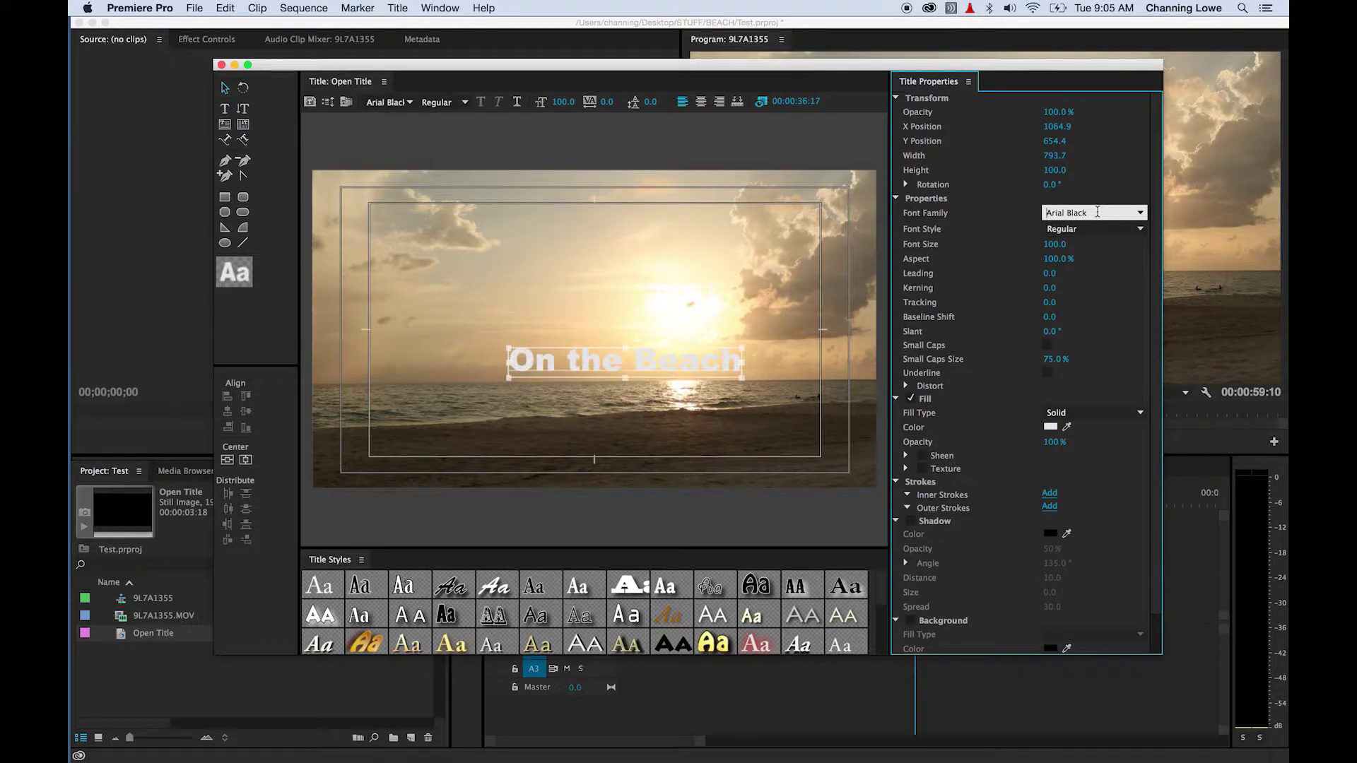
{"action": "key", "text": "Up"}
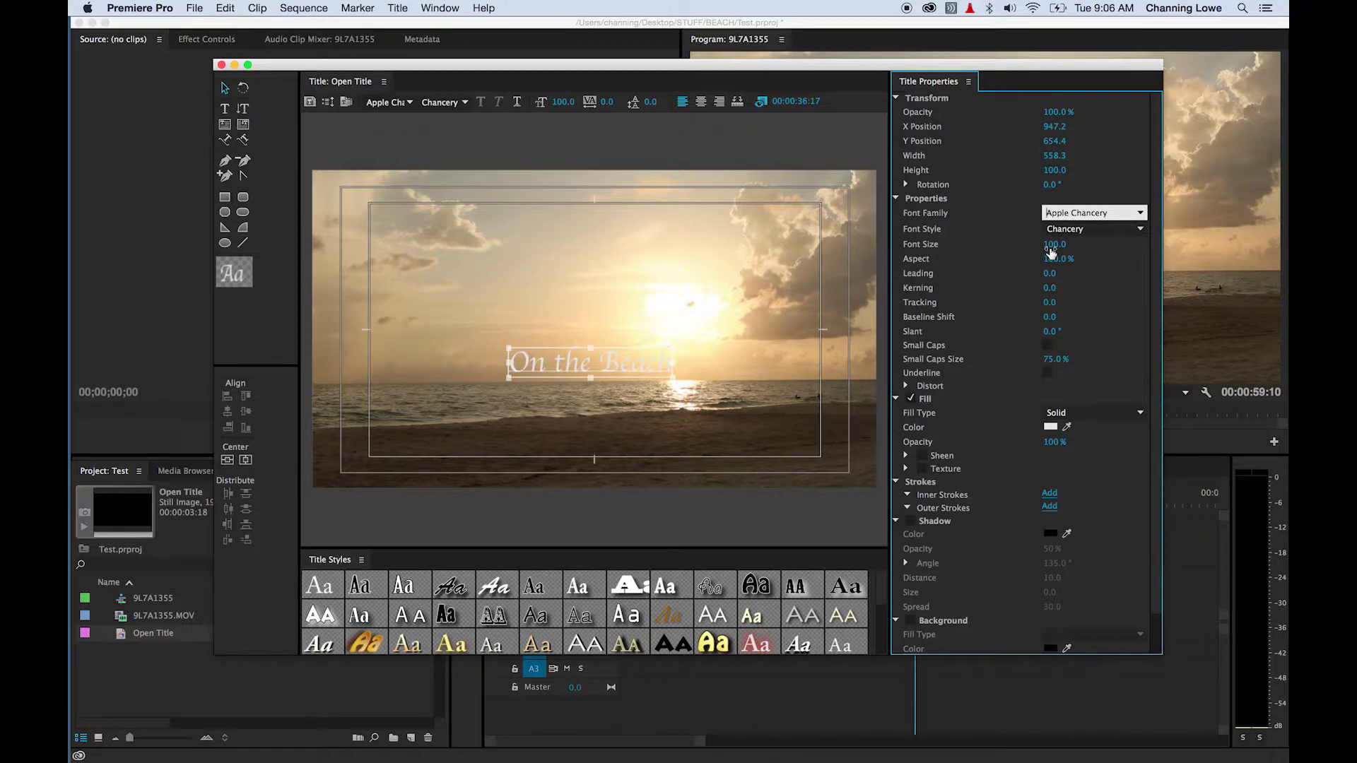
{"action": "left_click_drag", "start_coordinate": [1053, 250], "coordinate": [1119, 251]}
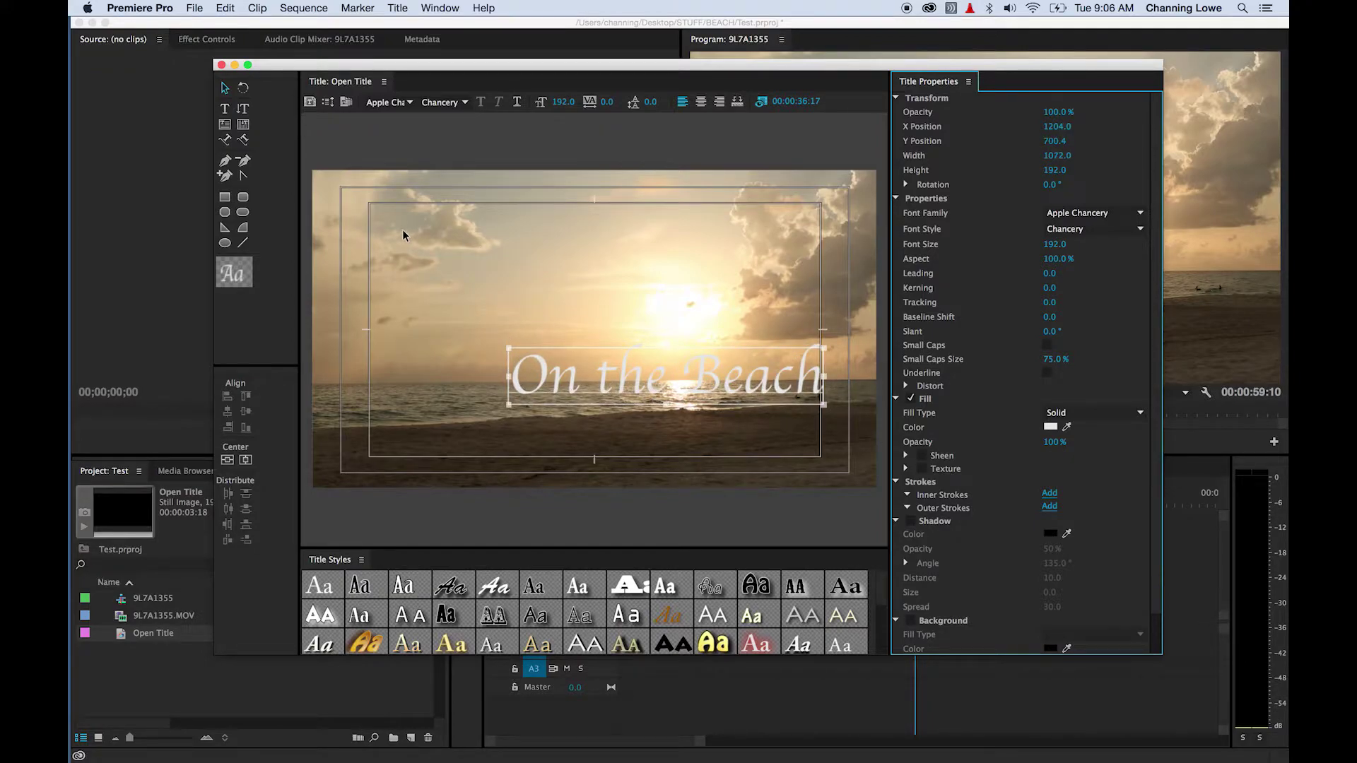
Try several preset title styles on the "On the Beach" text, ending with the yellow Hobo Std style.
{"action": "left_click", "coordinate": [366, 201]}
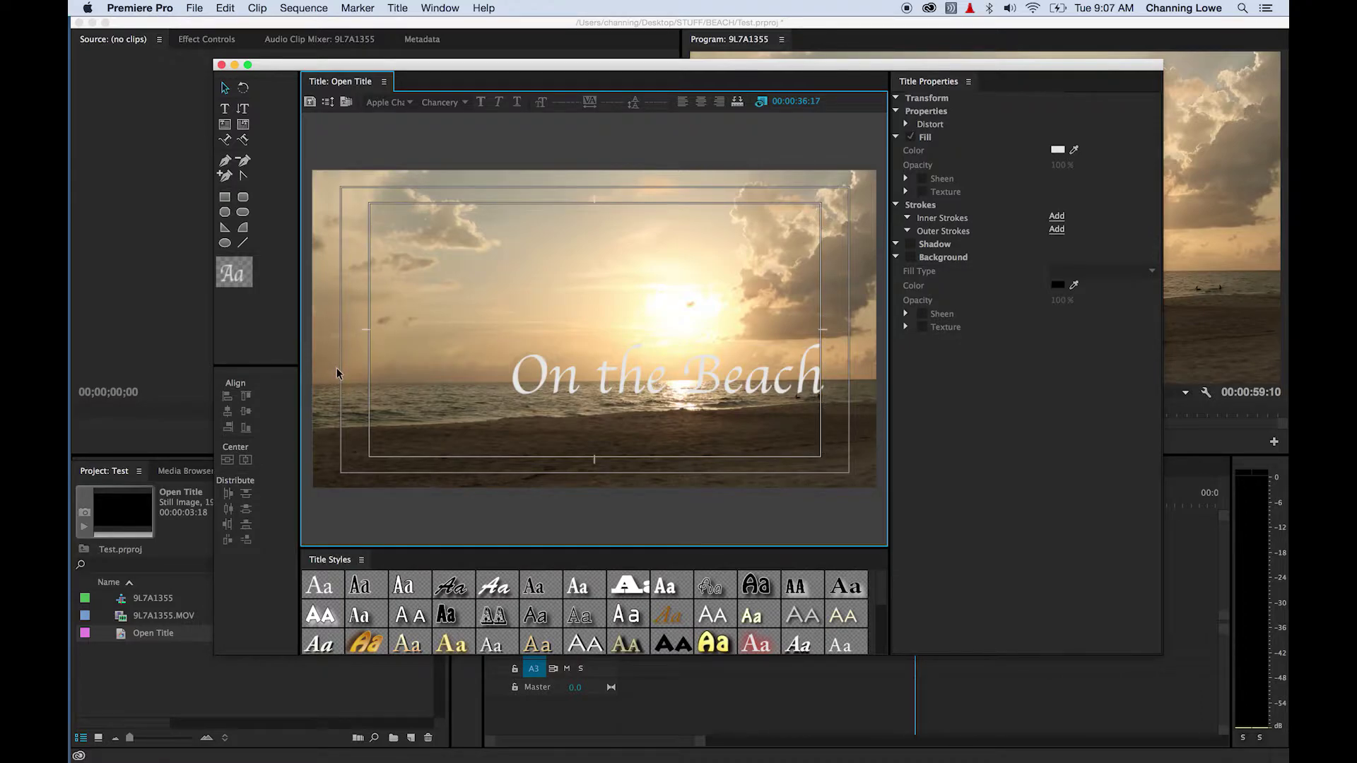
{"action": "left_click", "coordinate": [591, 371]}
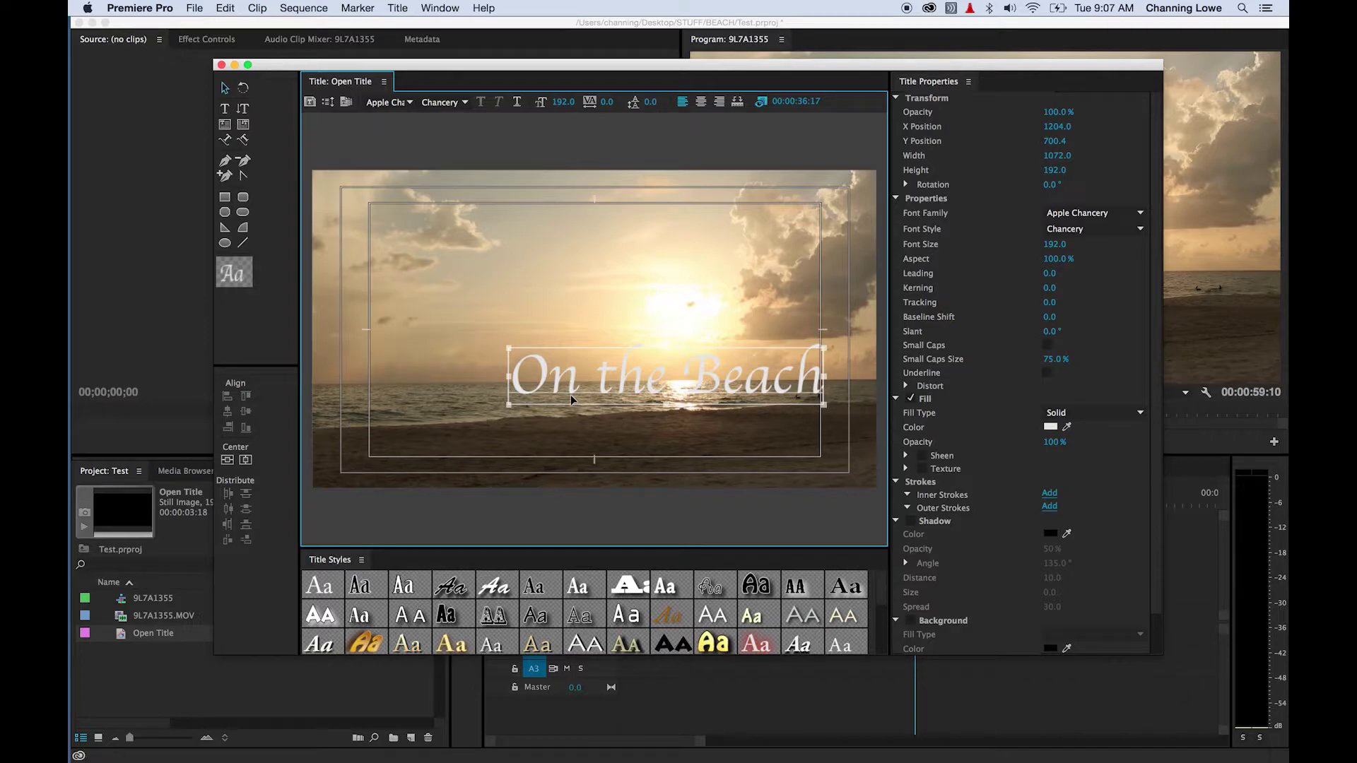
{"action": "left_click", "coordinate": [581, 616]}
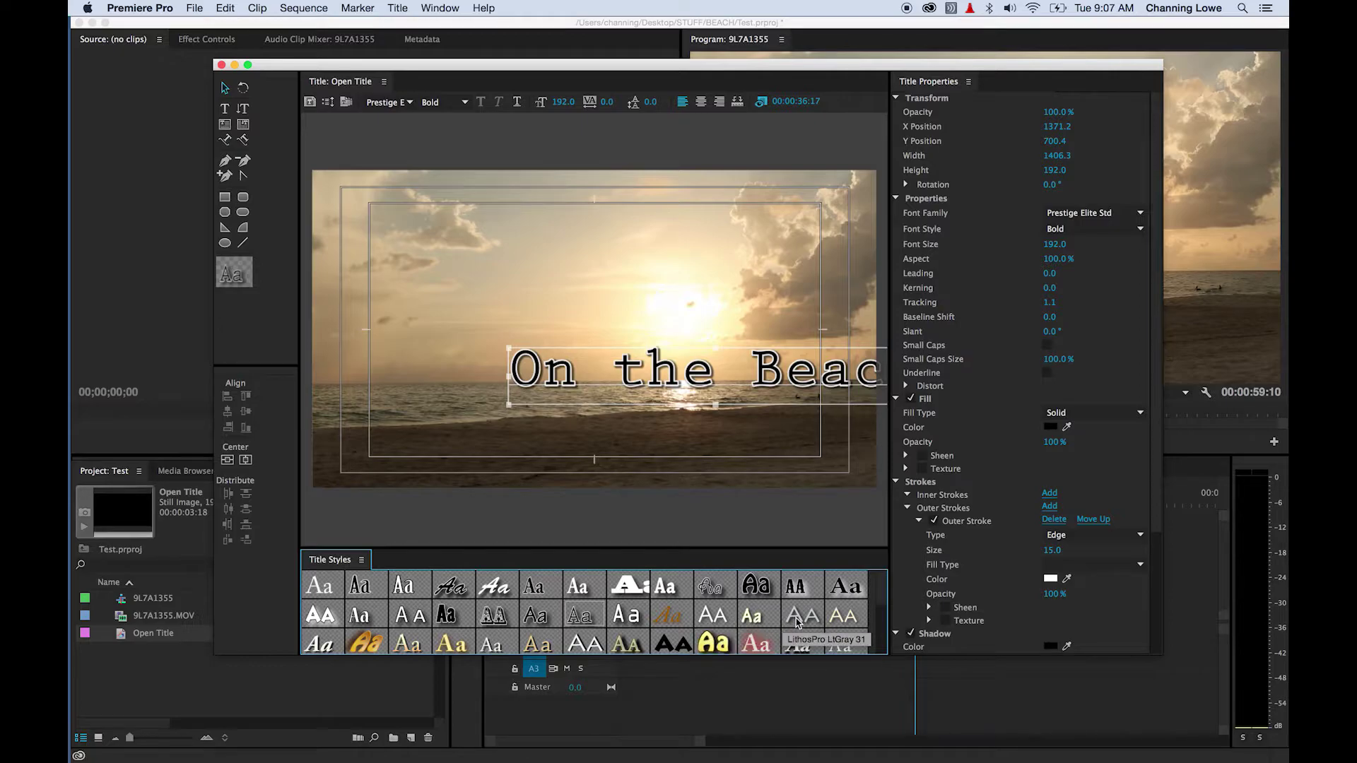
{"action": "left_click", "coordinate": [844, 596]}
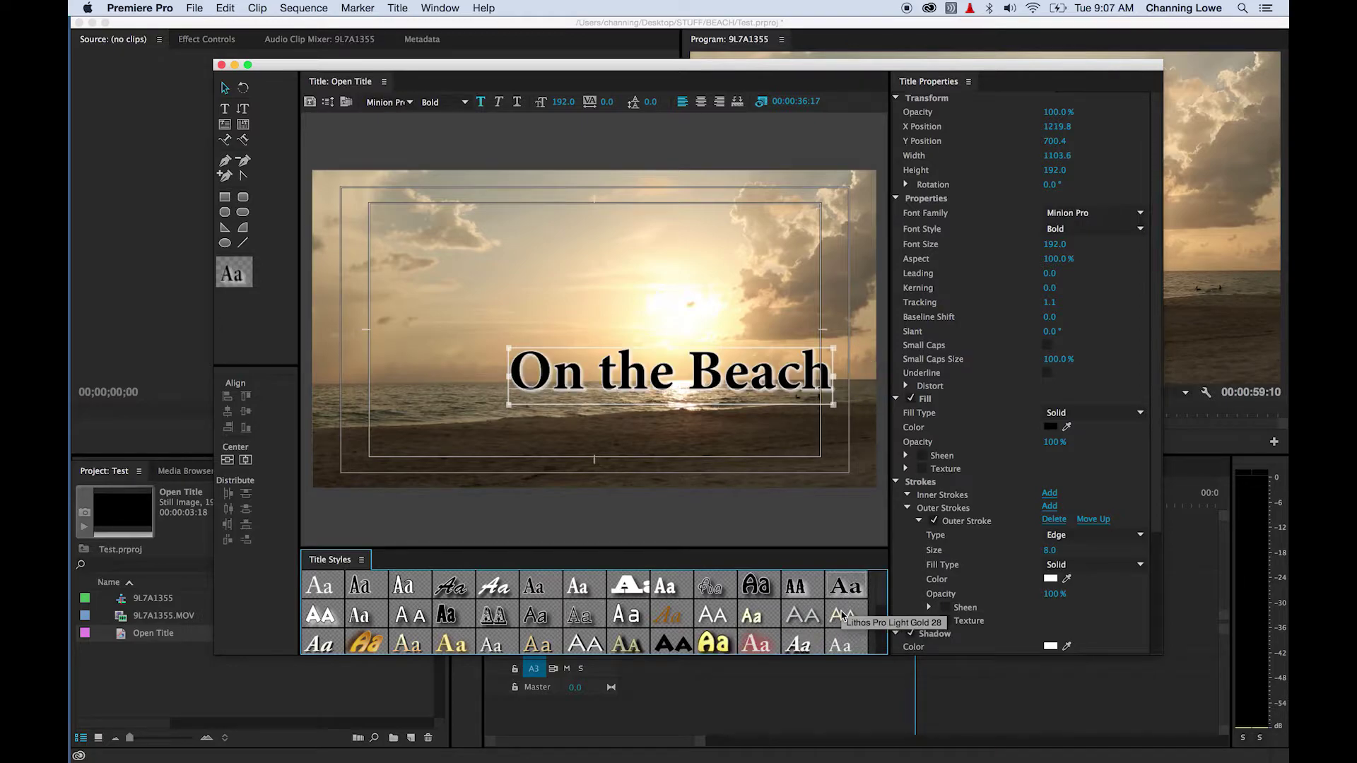
{"action": "left_click", "coordinate": [750, 639]}
{"action": "left_click", "coordinate": [712, 639]}
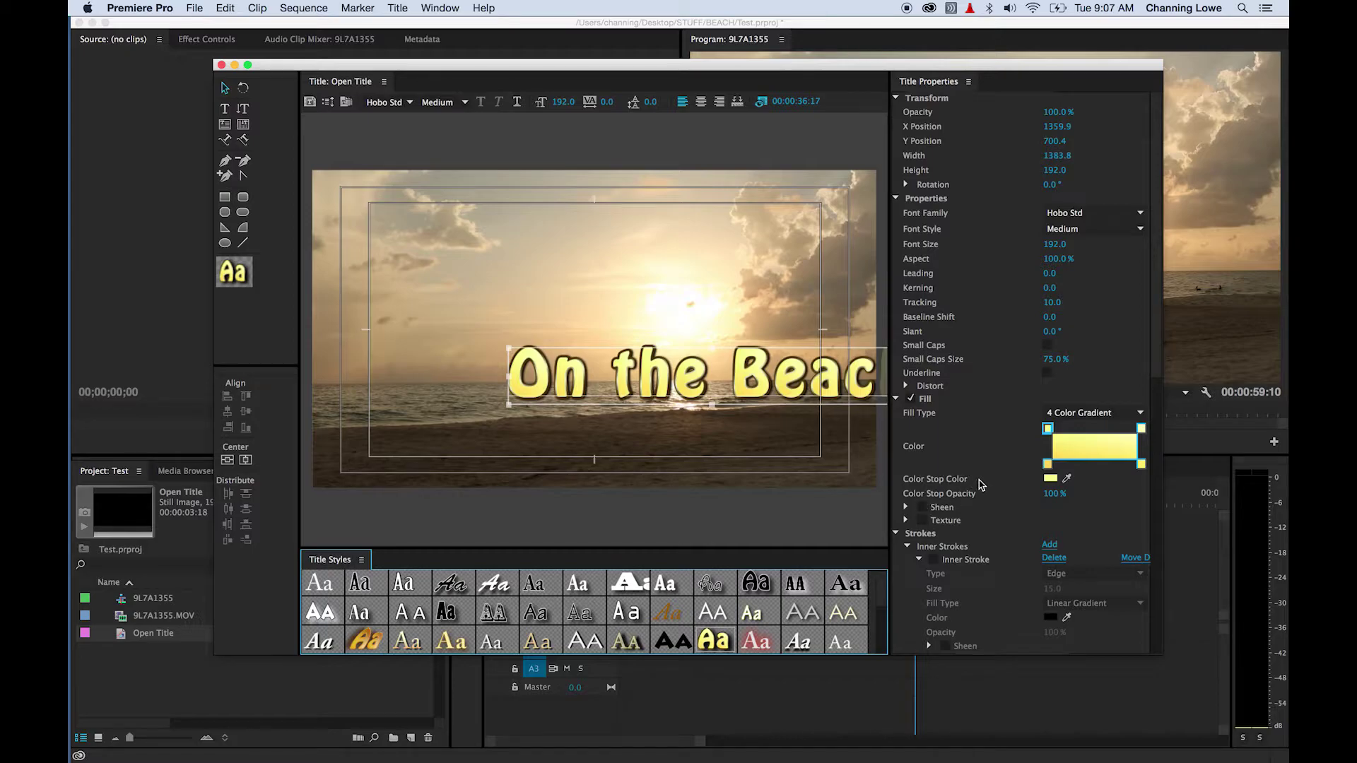
Examine the style's fill and stroke properties and move the styled text so it fits fully inside the frame.
{"action": "scroll", "coordinate": [980, 488], "scroll_direction": "down", "scroll_amount": 4}
{"action": "scroll", "coordinate": [981, 487], "scroll_direction": "down", "scroll_amount": 8}
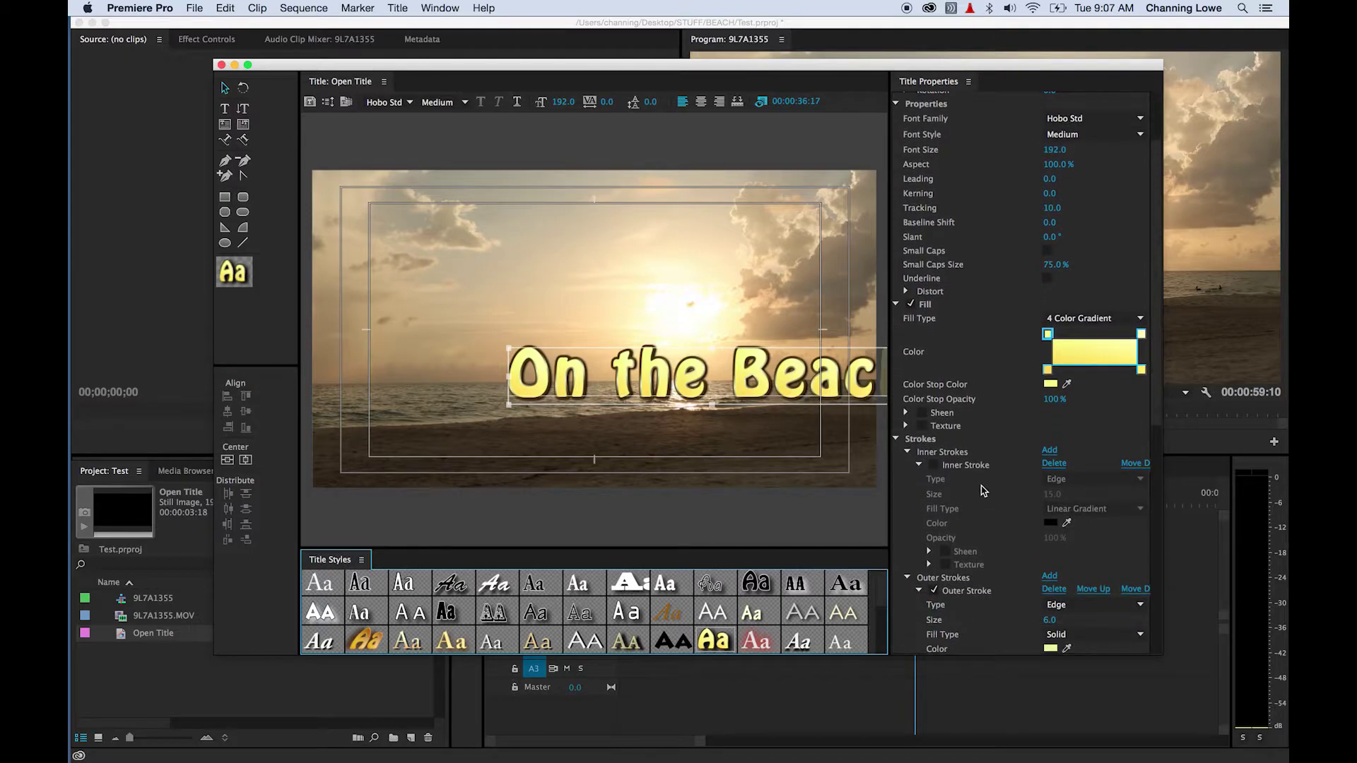
{"action": "scroll", "coordinate": [981, 488], "scroll_direction": "down", "scroll_amount": 8}
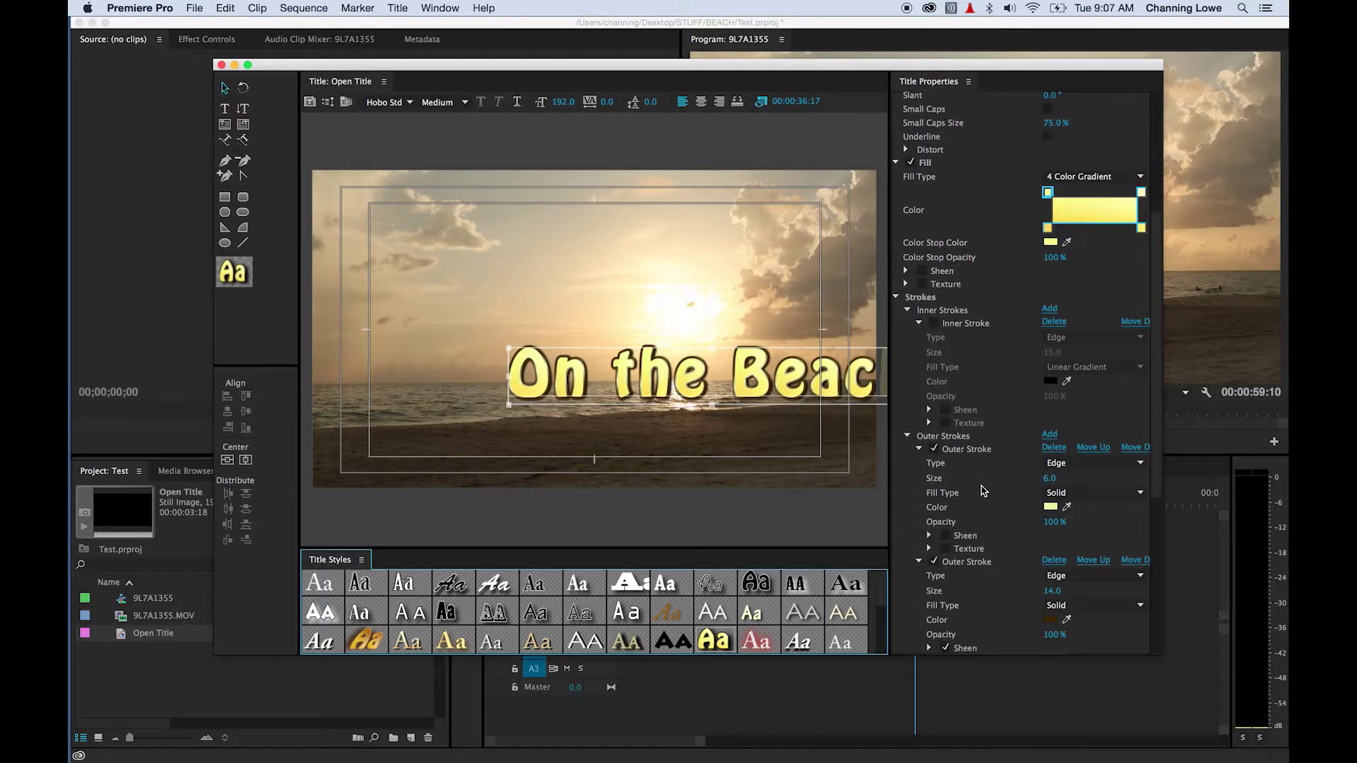
{"action": "scroll", "coordinate": [981, 488], "scroll_direction": "down", "scroll_amount": 2}
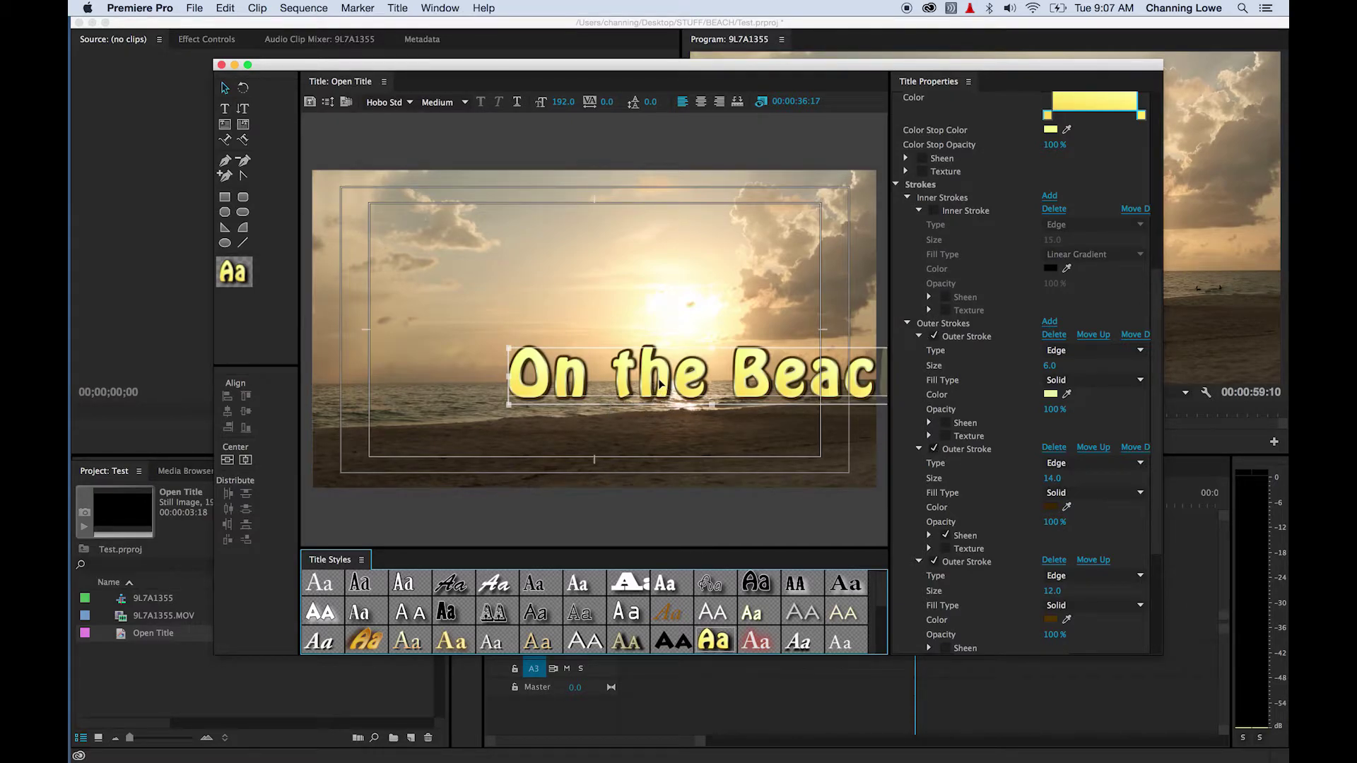
{"action": "left_click_drag", "start_coordinate": [661, 377], "coordinate": [576, 402]}
{"action": "scroll", "coordinate": [726, 612], "scroll_direction": "down", "scroll_amount": 2}
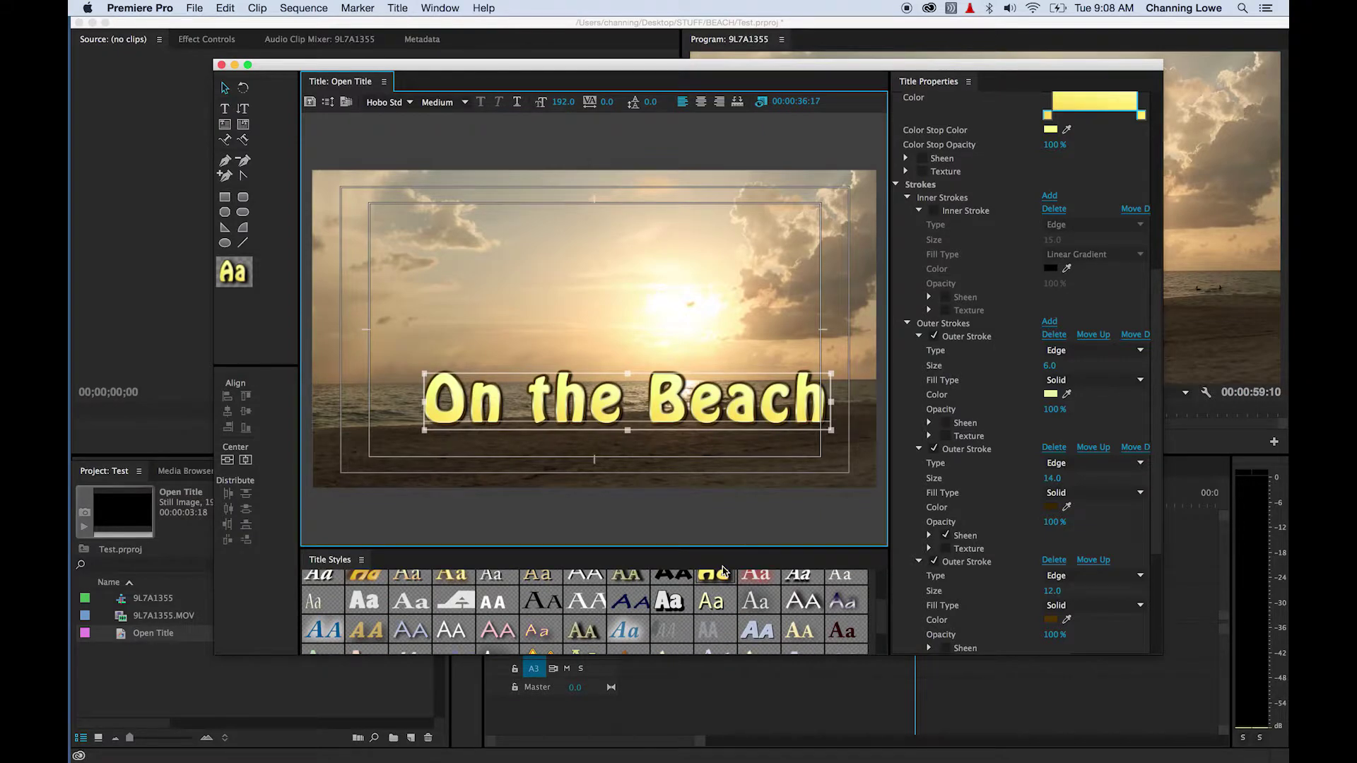
Undo the text move and the preset title styles, back to the plain Apple Chancery text.
{"action": "scroll", "coordinate": [982, 293], "scroll_direction": "up", "scroll_amount": 5}
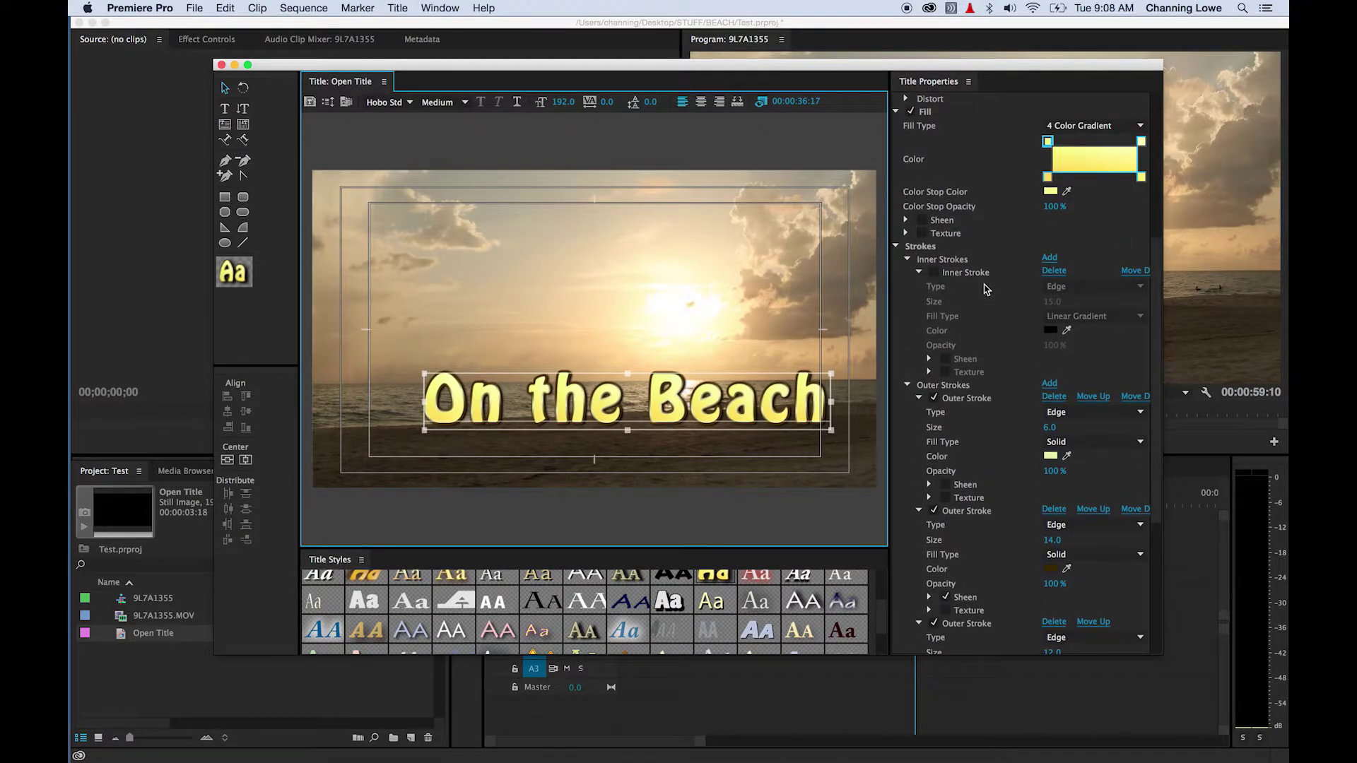
{"action": "scroll", "coordinate": [987, 290], "scroll_direction": "up", "scroll_amount": 4}
{"action": "left_click", "coordinate": [313, 601]}
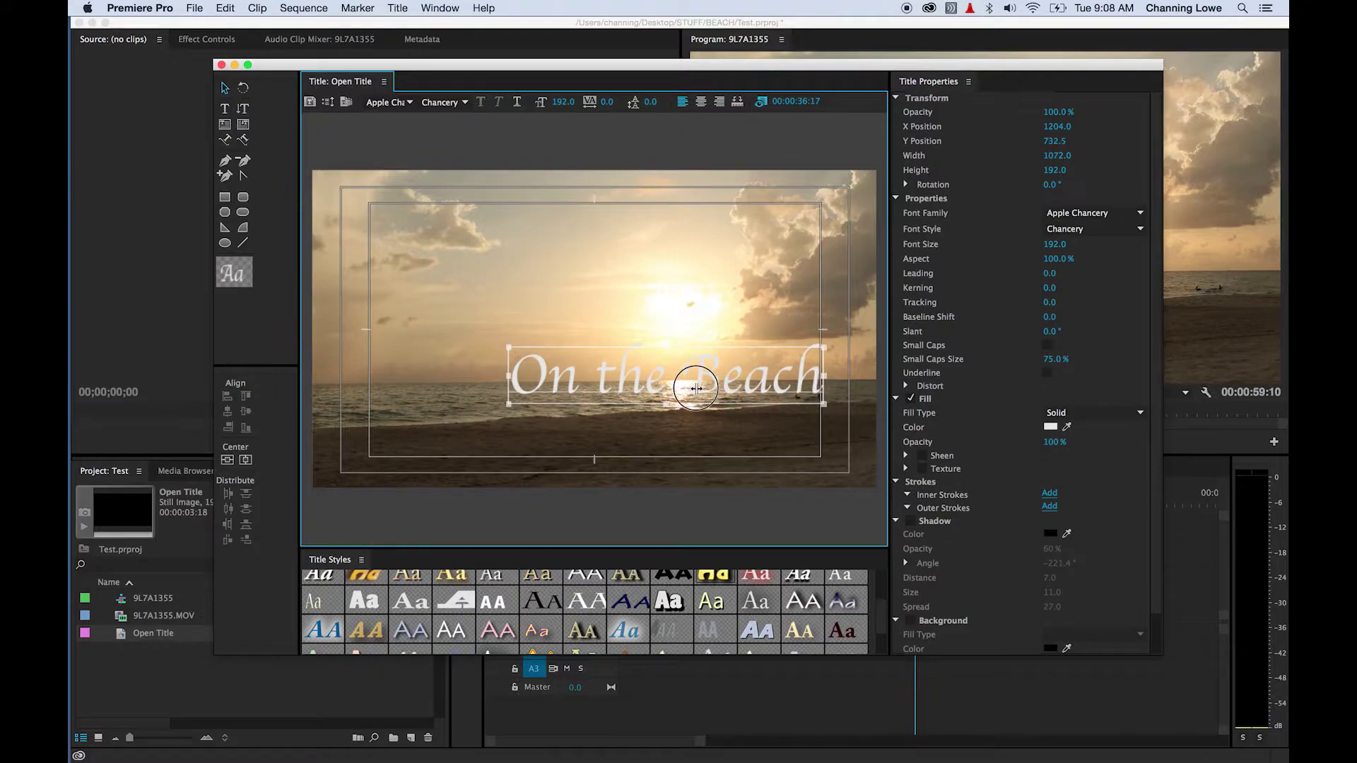
Move the "On the Beach" text to about X 978.9, Y 786.9 and change its fill color to dark red.
{"action": "left_click_drag", "start_coordinate": [661, 399], "coordinate": [658, 408]}
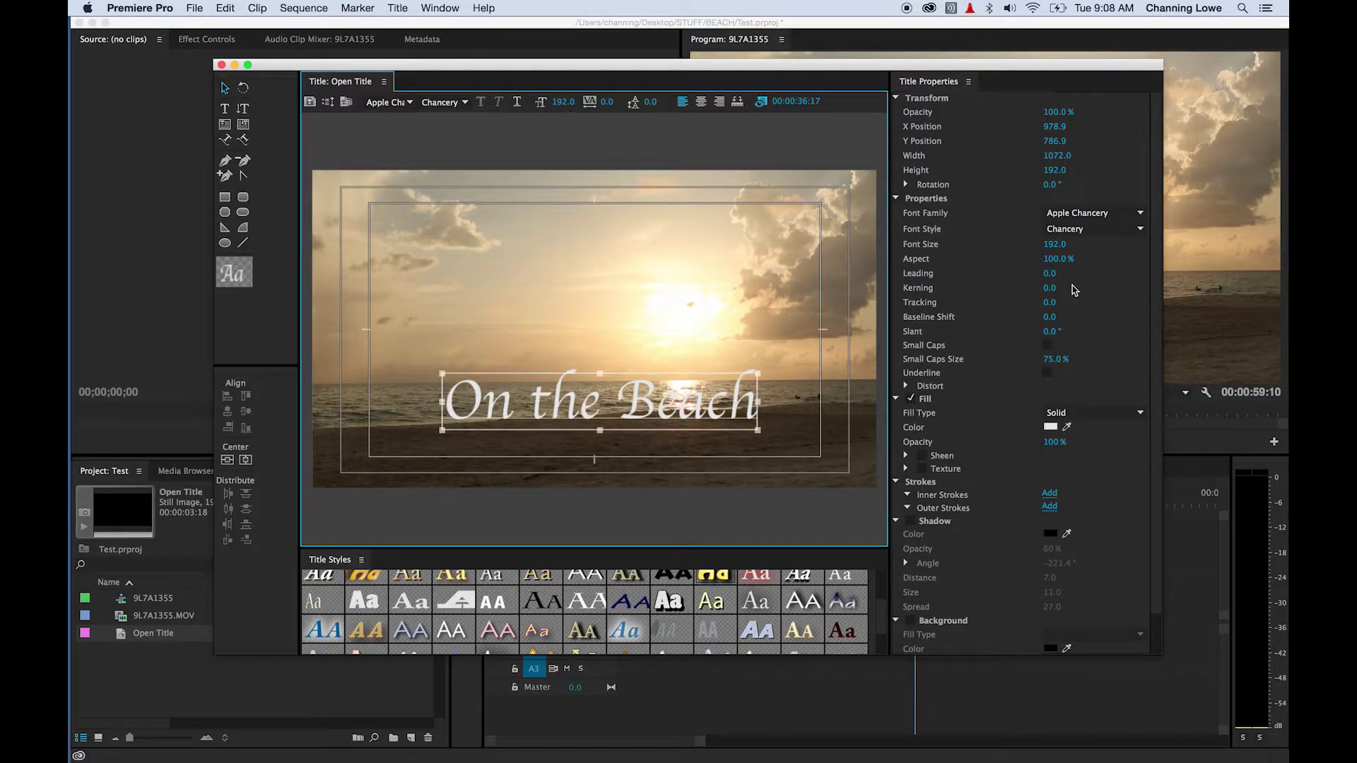
{"action": "left_click", "coordinate": [1050, 427]}
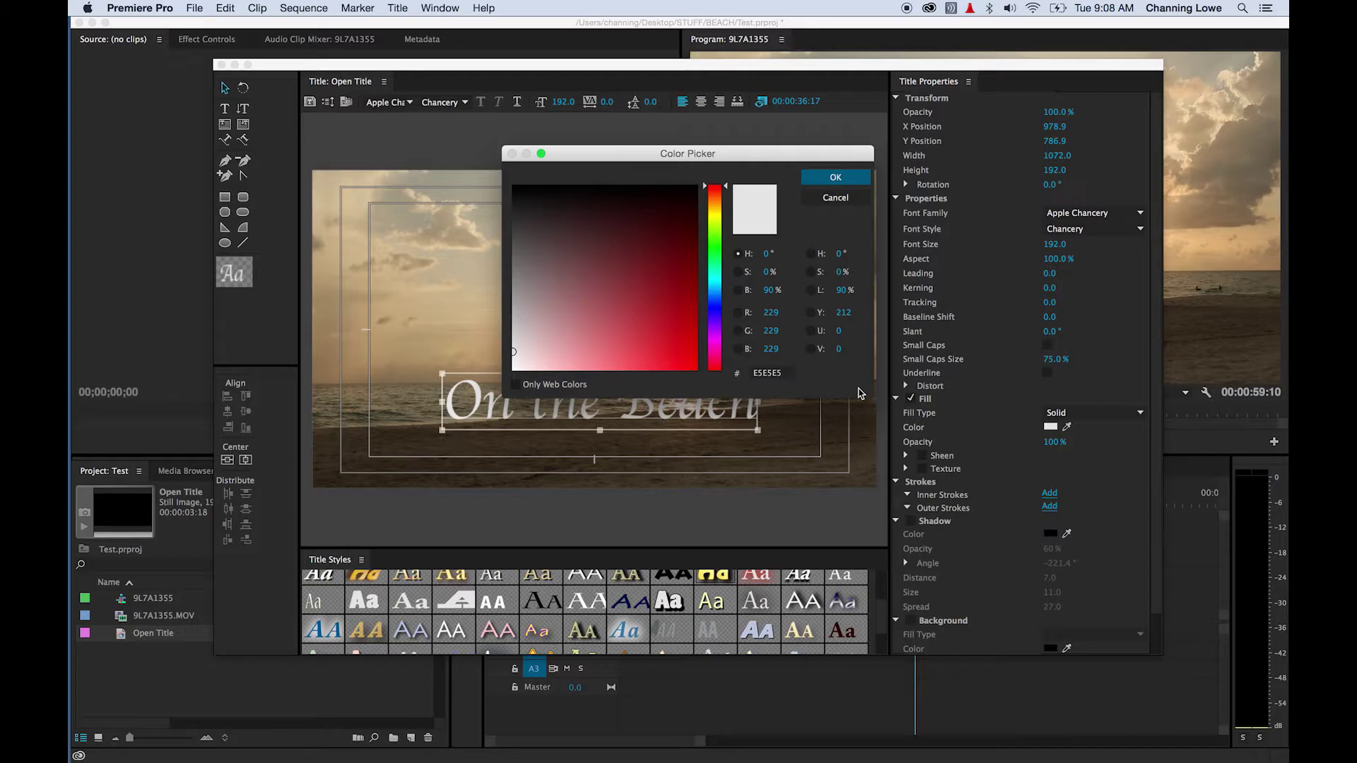
{"action": "mouse_move", "coordinate": [639, 282]}
{"action": "left_mouse_down"}
{"action": "mouse_move", "coordinate": [630, 297]}
{"action": "mouse_move", "coordinate": [594, 266]}
{"action": "mouse_move", "coordinate": [629, 199]}
{"action": "mouse_move", "coordinate": [627, 299]}
{"action": "left_mouse_up"}
{"action": "left_click", "coordinate": [813, 183]}
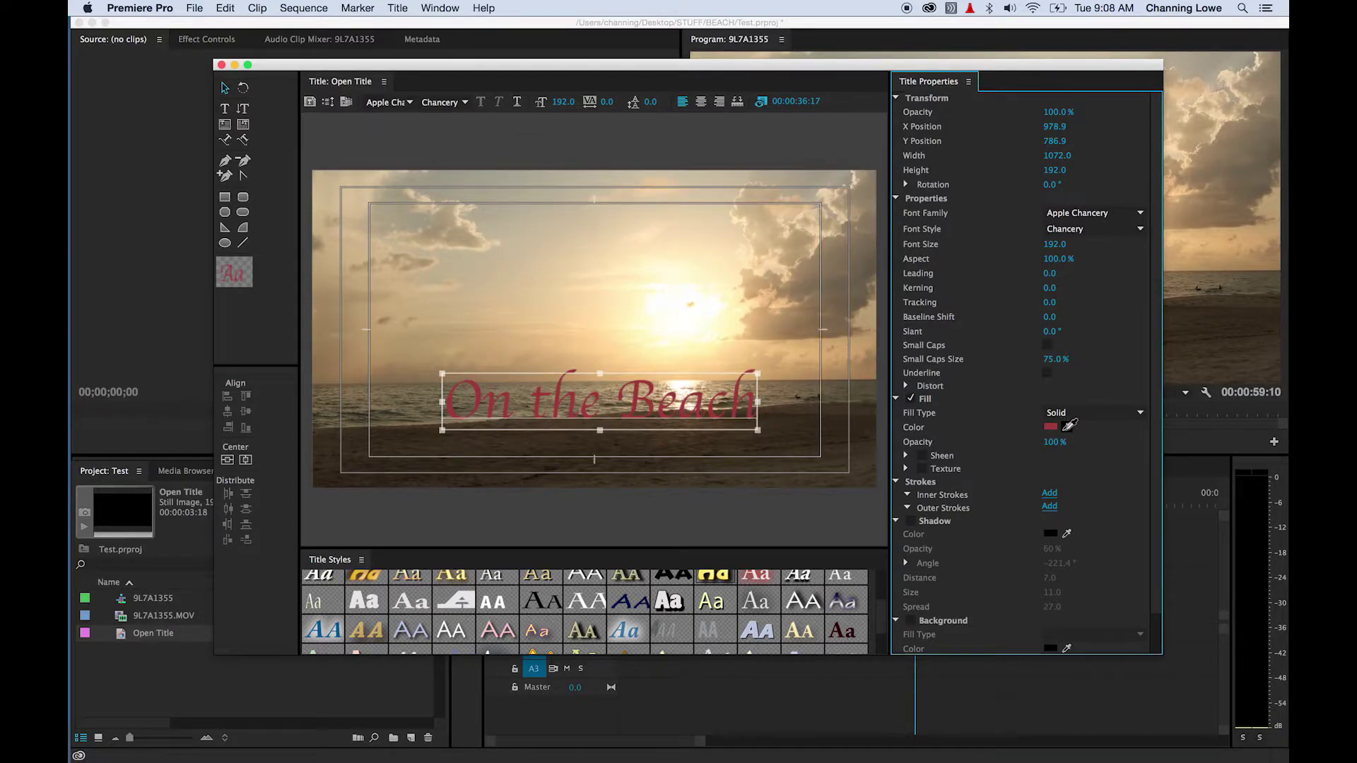
Sample a pale orange fill color for the text from the sunset sky and nudge the text up to about Y 772.1.
{"action": "left_click_drag", "start_coordinate": [1069, 426], "coordinate": [534, 343]}
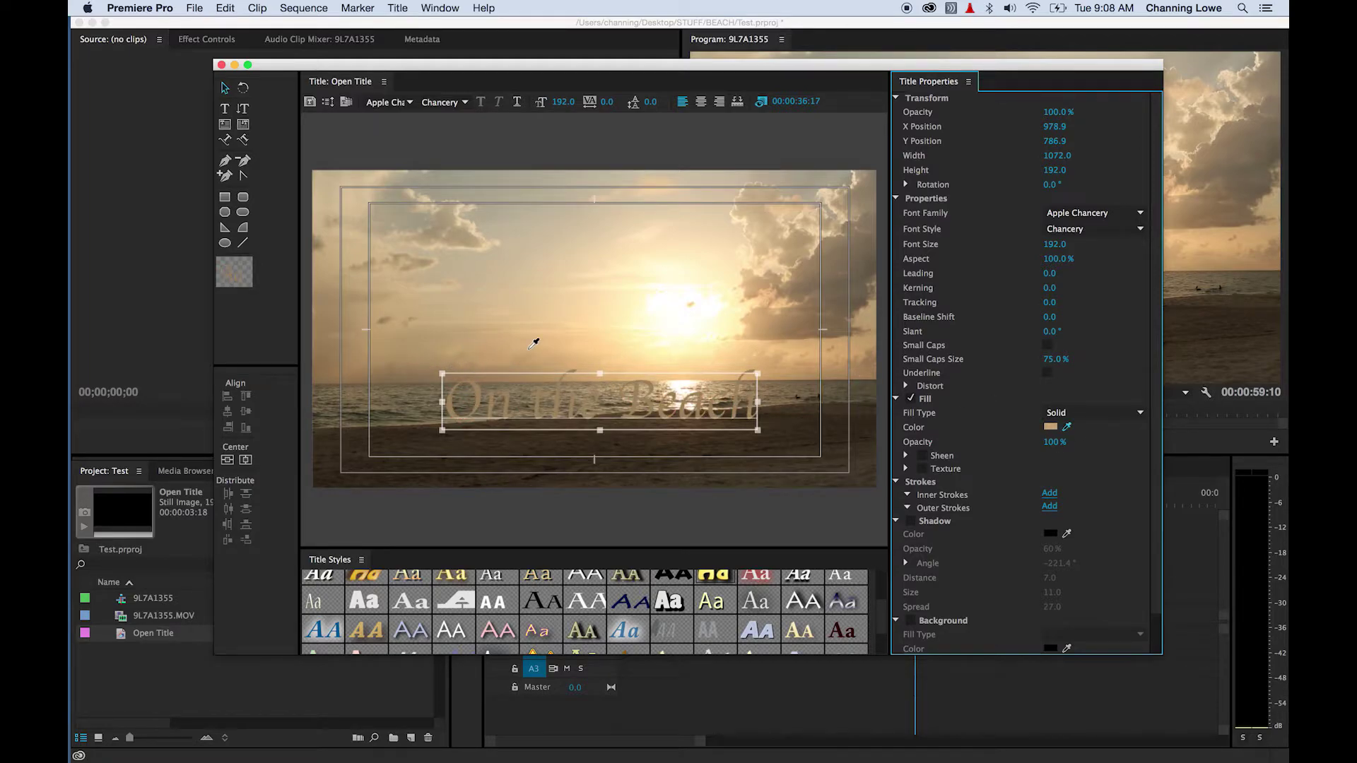
{"action": "left_click_drag", "start_coordinate": [636, 343], "coordinate": [739, 356]}
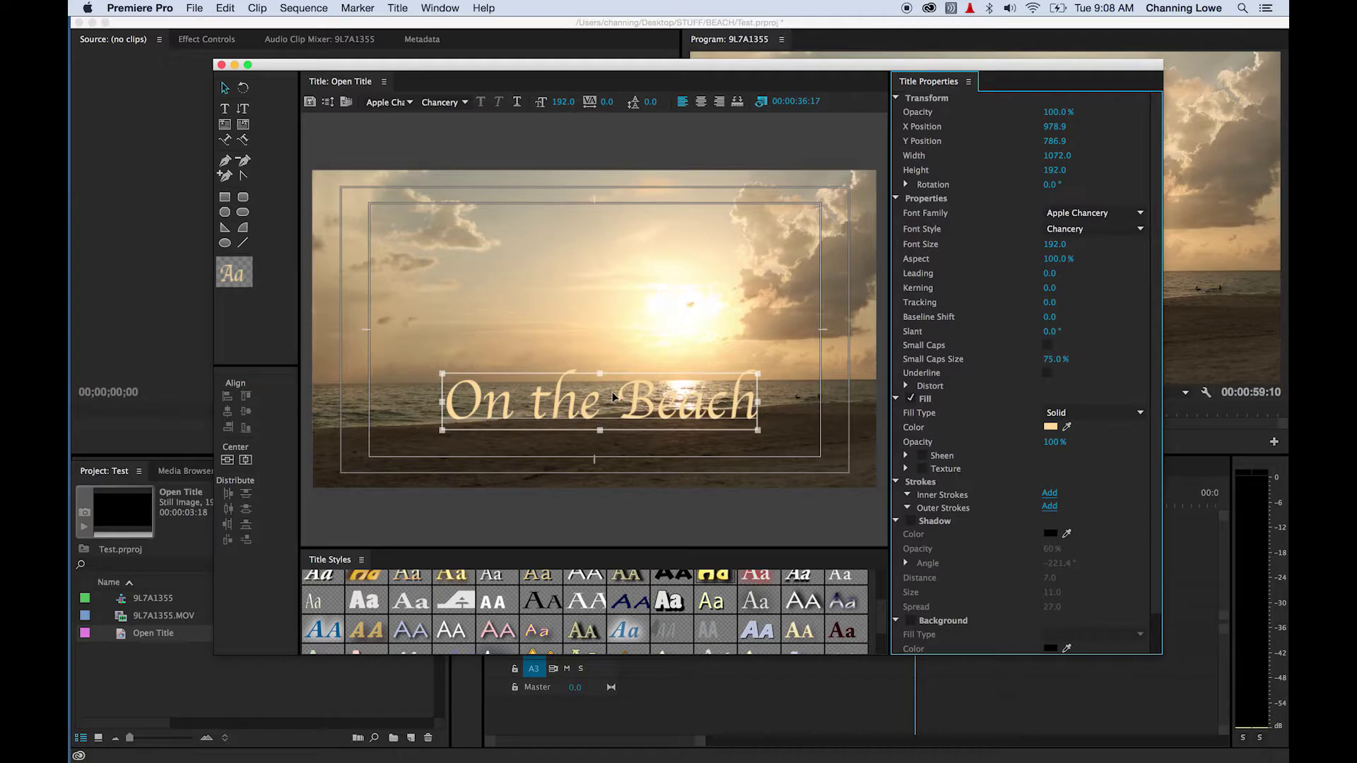
{"action": "scroll", "coordinate": [976, 520], "scroll_direction": "down", "scroll_amount": 2}
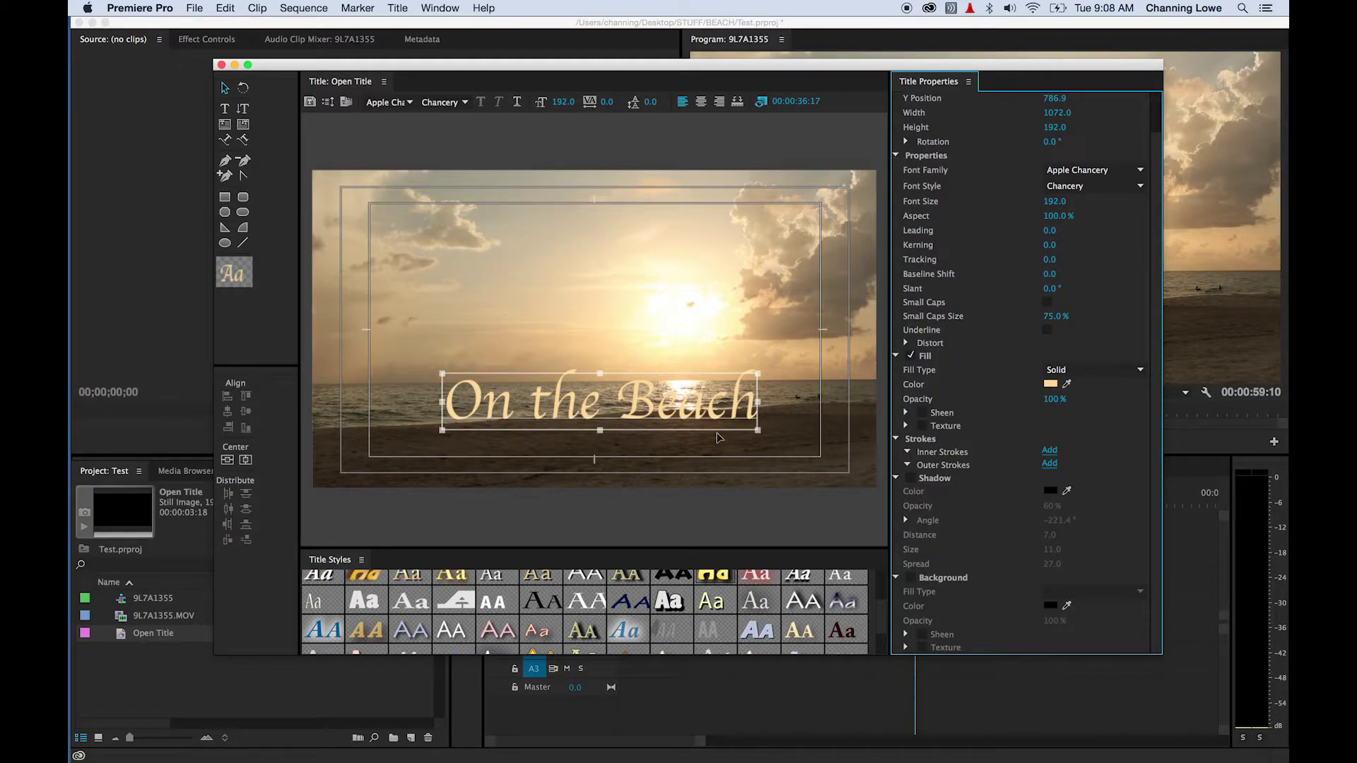
{"action": "left_click_drag", "start_coordinate": [661, 420], "coordinate": [659, 412]}
Add a shadow to the text with 53% opacity and an angle of about -217°.
{"action": "left_click", "coordinate": [910, 478]}
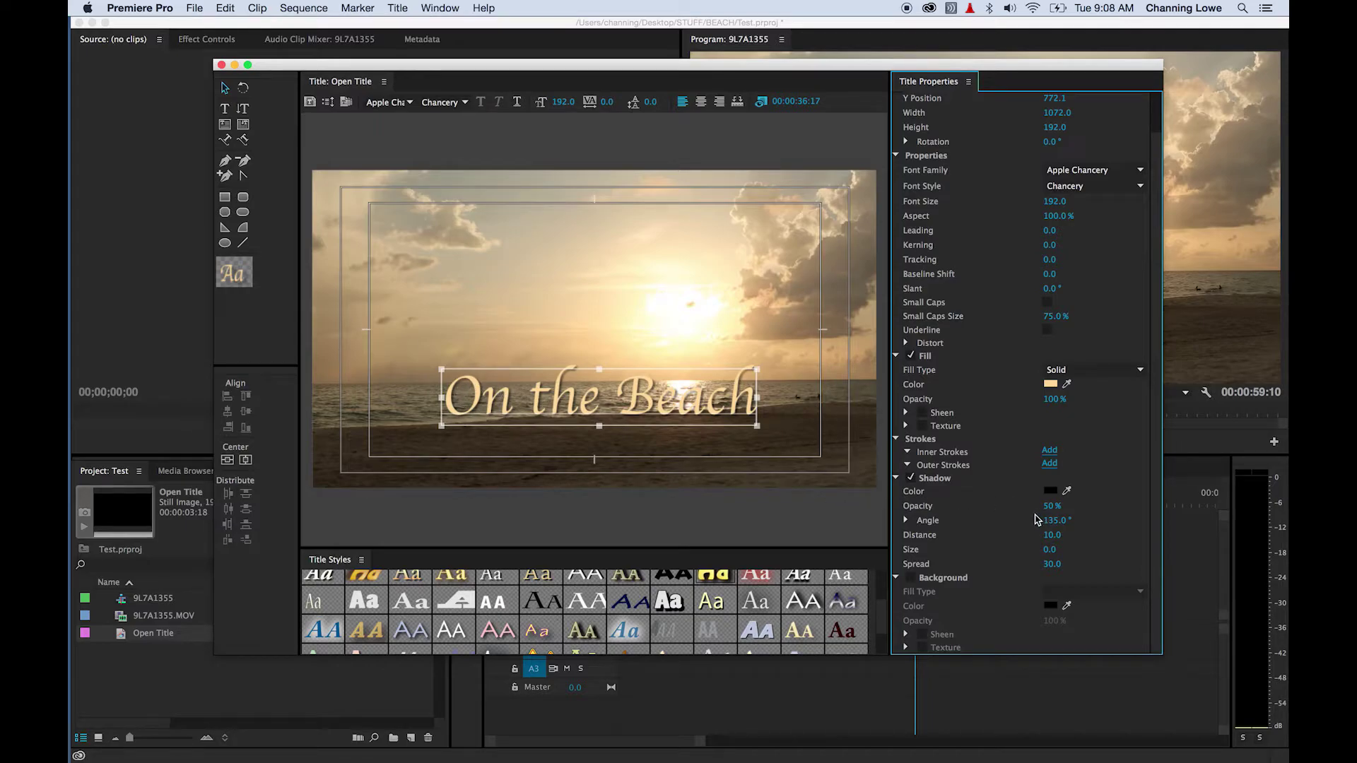
{"action": "mouse_move", "coordinate": [1051, 506]}
{"action": "left_mouse_down"}
{"action": "mouse_move", "coordinate": [1086, 506]}
{"action": "mouse_move", "coordinate": [1032, 506]}
{"action": "left_mouse_up"}
{"action": "left_click_drag", "start_coordinate": [1058, 520], "coordinate": [1059, 520]}
Browse the title styles and apply the gold Chaparral Pro style with the outer stroke to the text.
{"action": "scroll", "coordinate": [565, 607], "scroll_direction": "down", "scroll_amount": 2}
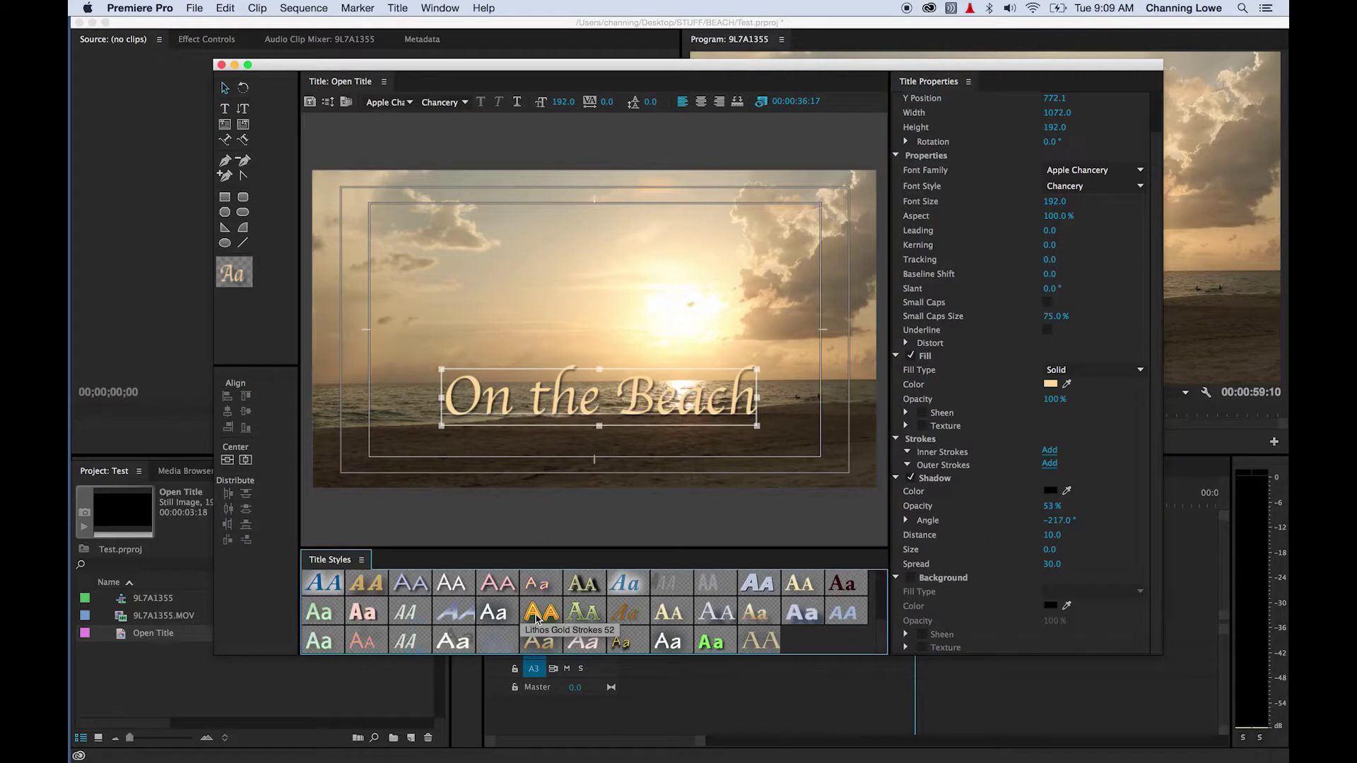
{"action": "scroll", "coordinate": [612, 626], "scroll_direction": "up", "scroll_amount": 5}
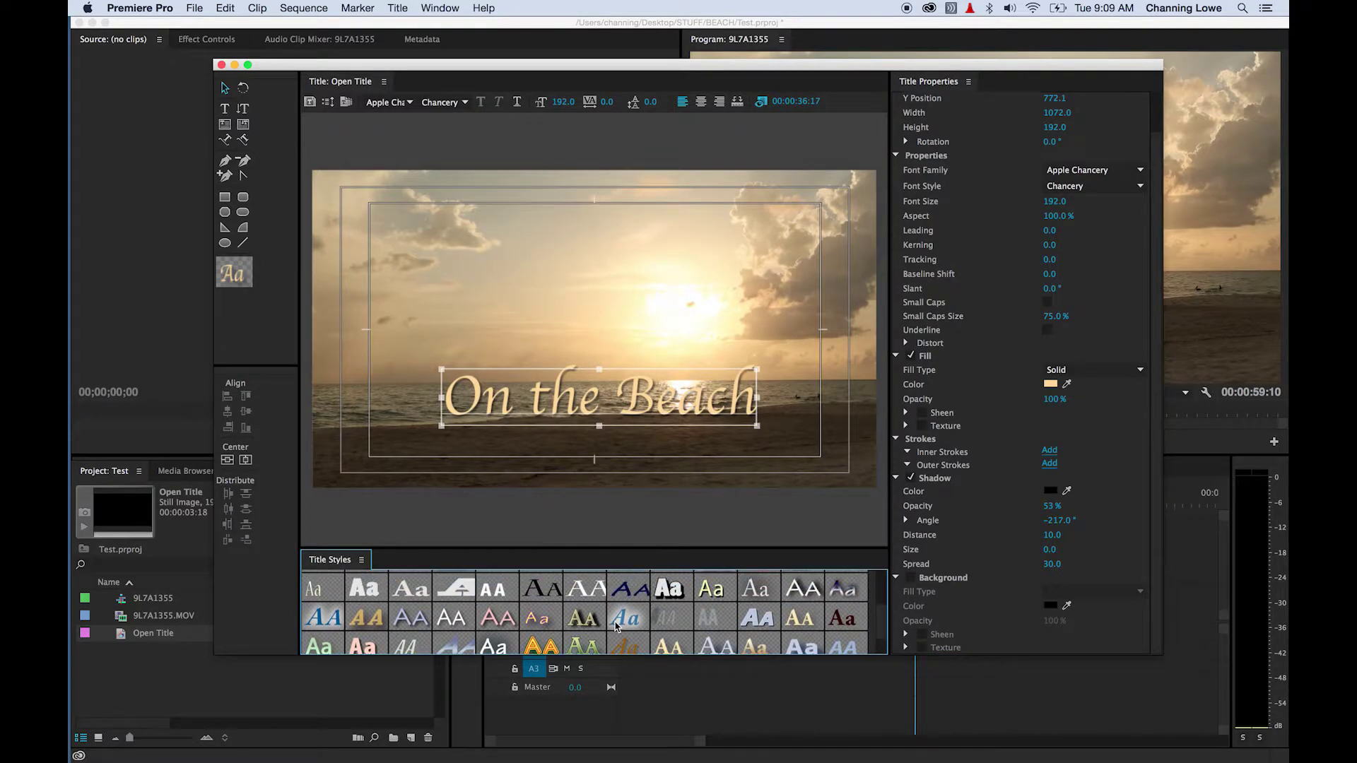
{"action": "scroll", "coordinate": [546, 612], "scroll_direction": "down", "scroll_amount": 1}
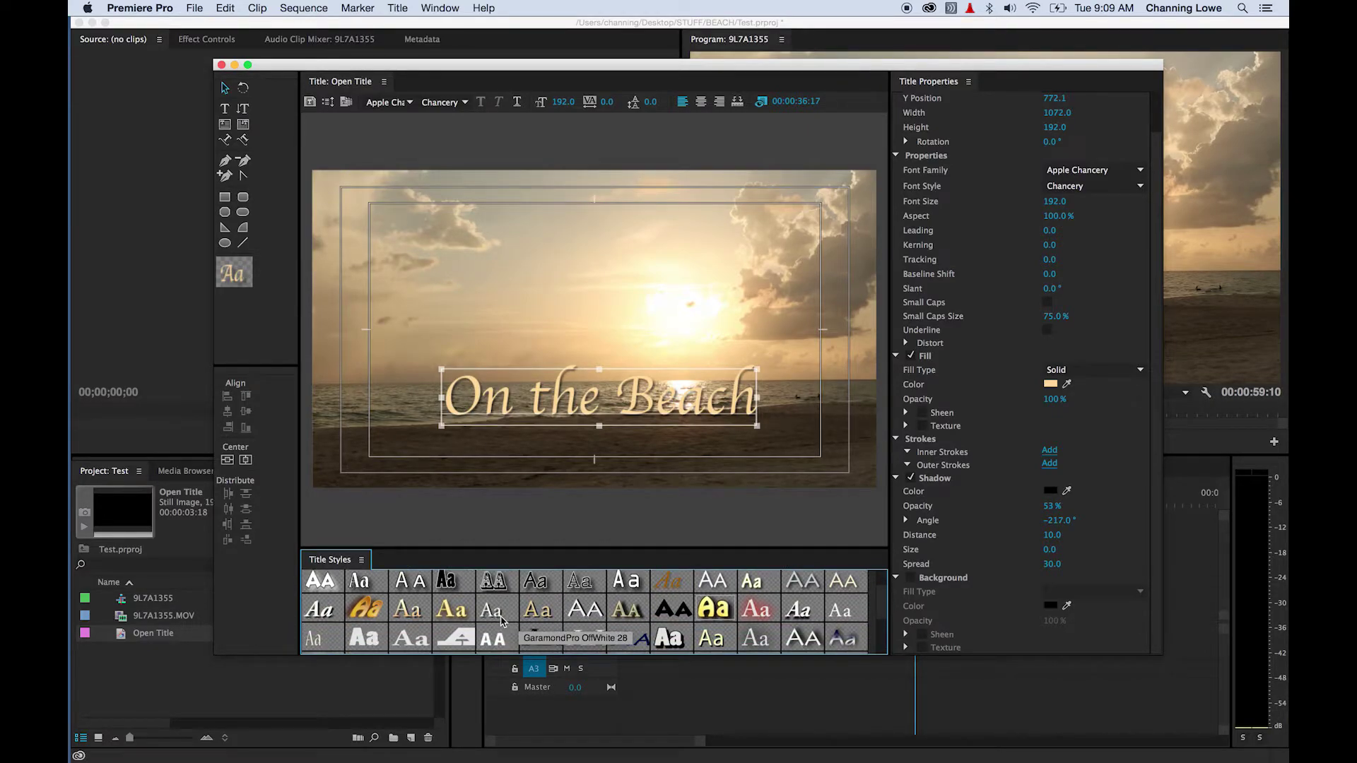
{"action": "left_click", "coordinate": [539, 615]}
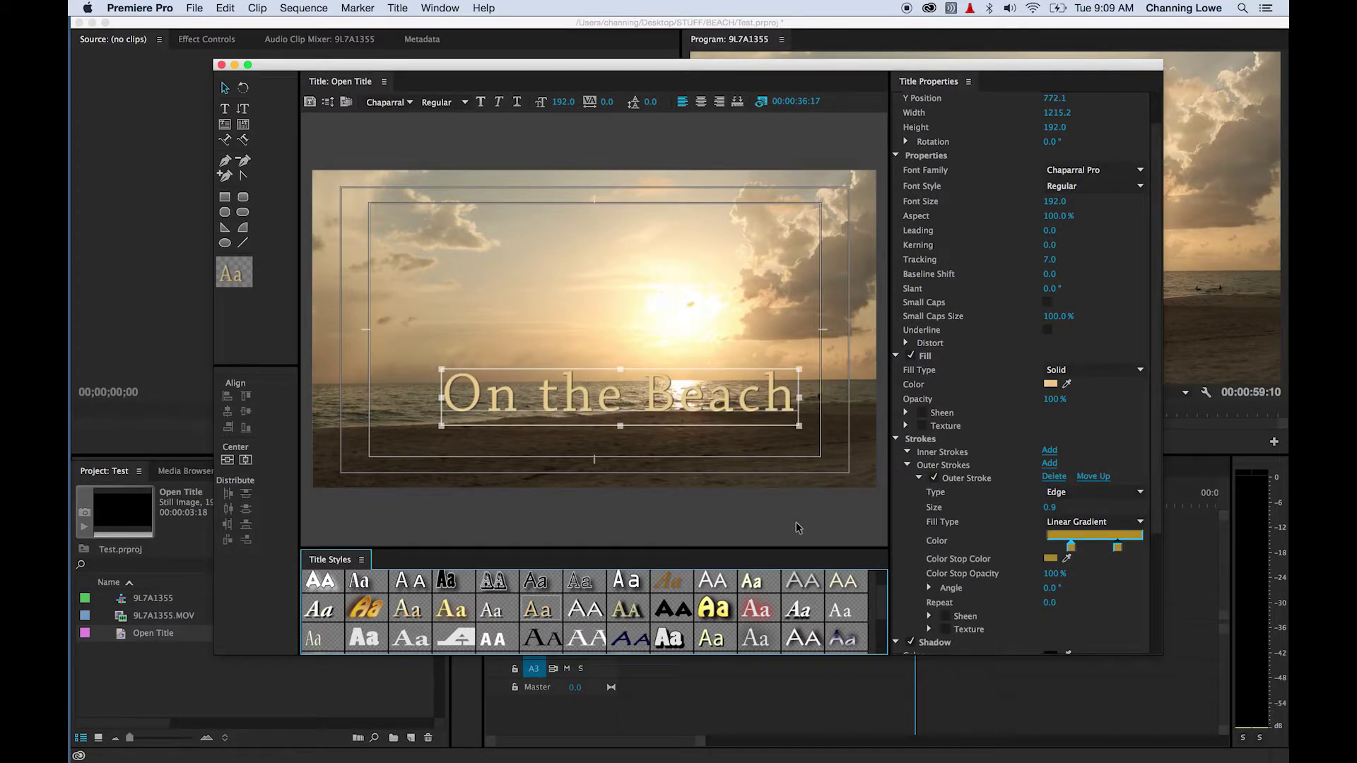
Try out other font families on the title text and settle on Edwardian Script ITC.
{"action": "left_click", "coordinate": [1103, 172]}
{"action": "type", "text": "Charter"}
{"action": "key", "text": "BackSpace"}
{"action": "key", "text": "BackSpace"}
{"action": "key", "text": "BackSpace"}
{"action": "key", "text": "BackSpace"}
{"action": "key", "text": "BackSpace"}
{"action": "key", "text": "BackSpace"}
{"action": "type", "text": "onsolas"}
{"action": "key", "text": "Down"}
{"action": "key", "text": "Down"}
{"action": "key", "text": "Down"}
{"action": "key", "text": "Down"}
{"action": "type", "text": "DINC"}
{"action": "key", "text": "Down"}
{"action": "key", "text": "Down"}
{"action": "key", "text": "Down"}
{"action": "key", "text": "Down"}
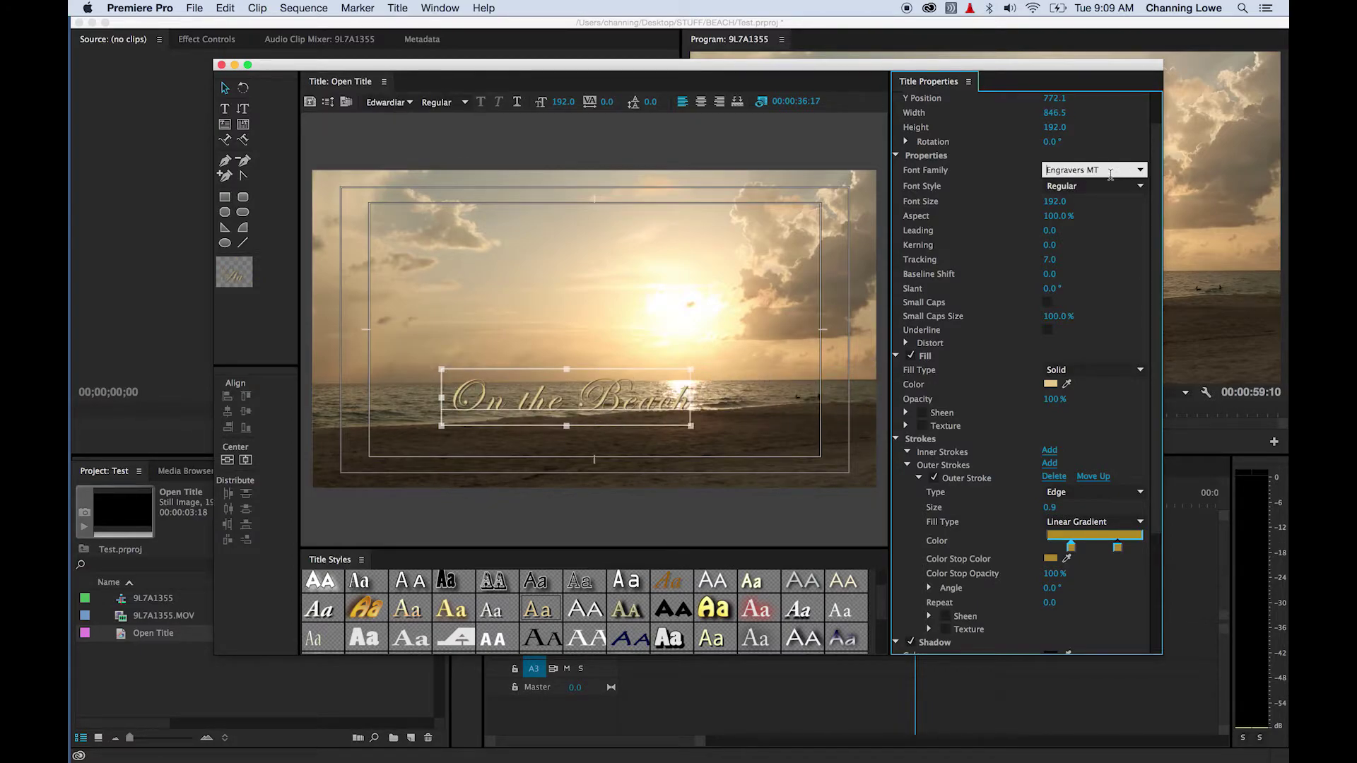
{"action": "key", "text": "Up"}
Change the text's solid fill color to a muted tan.
{"action": "scroll", "coordinate": [1156, 506], "scroll_direction": "down", "scroll_amount": 3}
{"action": "scroll", "coordinate": [1171, 565], "scroll_direction": "down", "scroll_amount": 1}
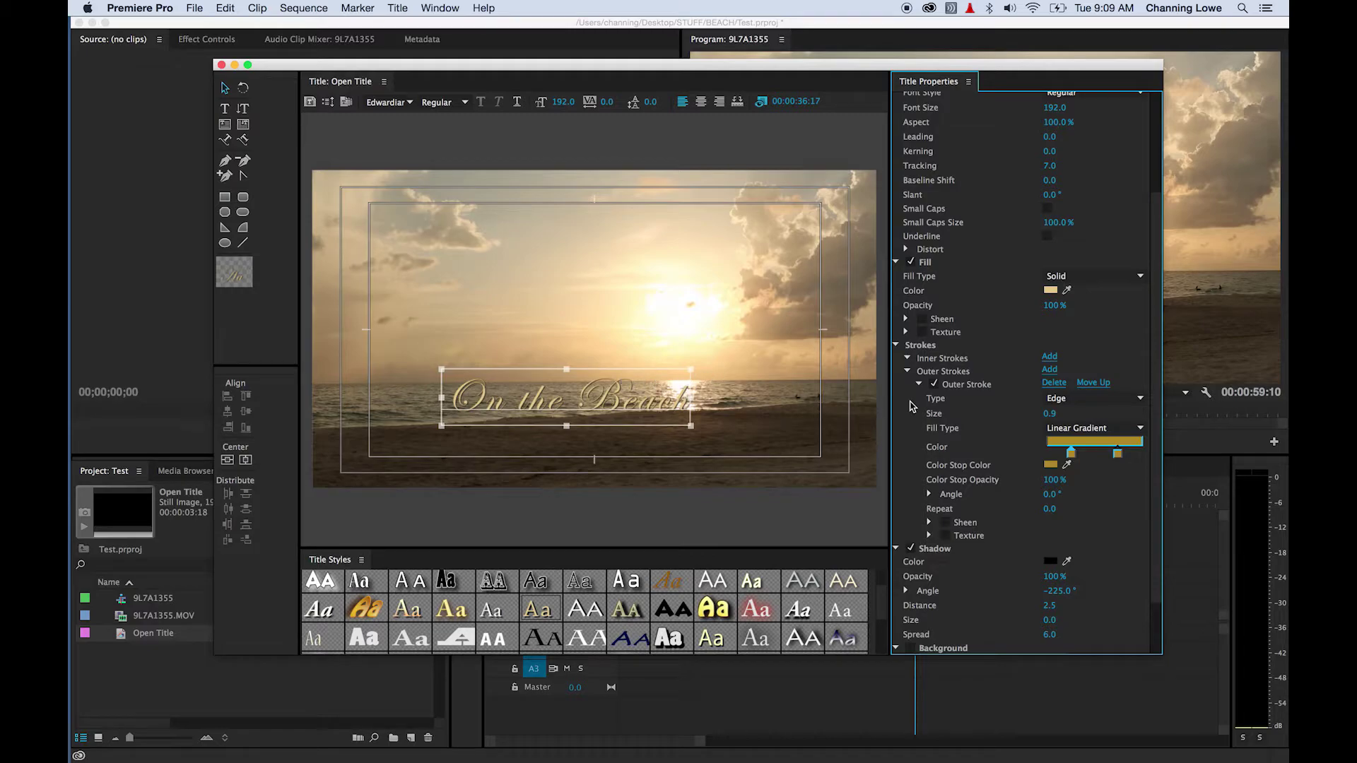
{"action": "scroll", "coordinate": [946, 408], "scroll_direction": "up", "scroll_amount": 3}
{"action": "left_click", "coordinate": [1051, 409]}
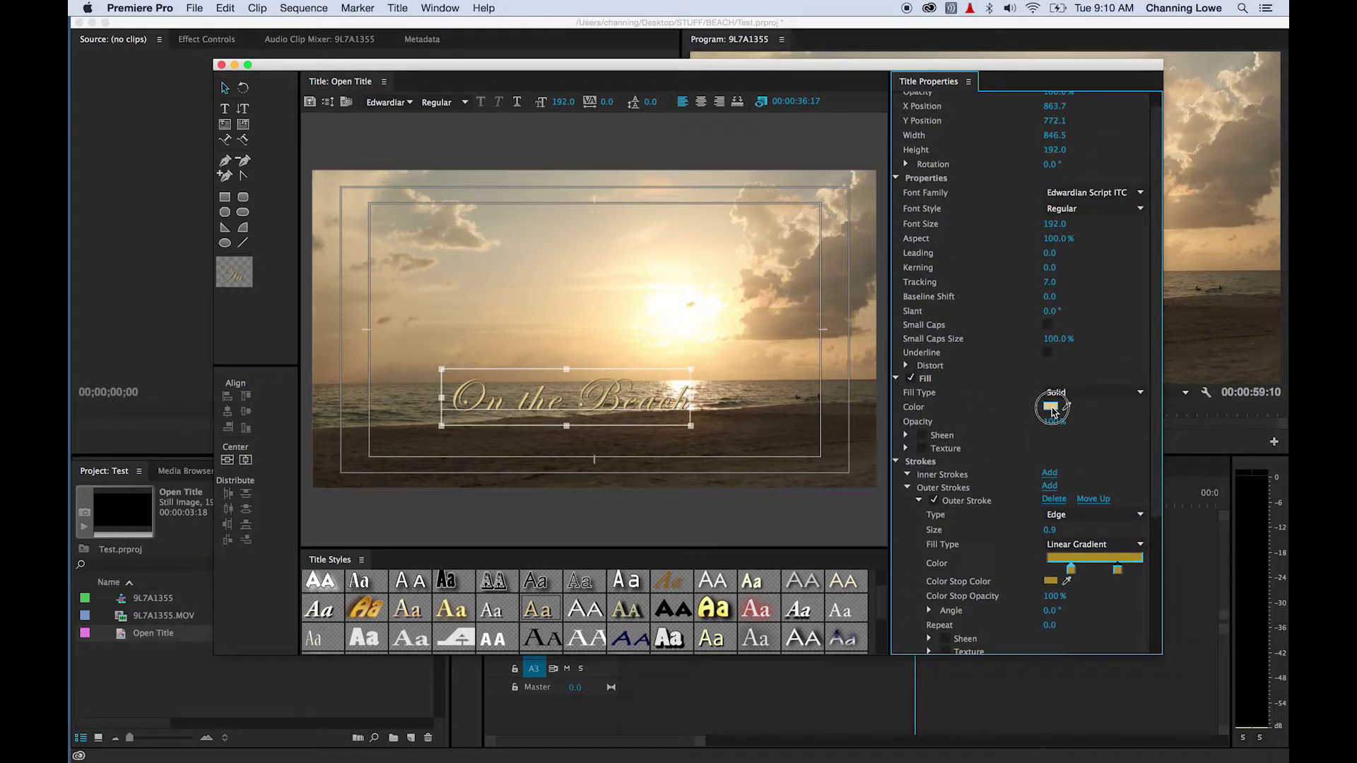
{"action": "left_click_drag", "start_coordinate": [648, 313], "coordinate": [579, 282]}
{"action": "left_click_drag", "start_coordinate": [594, 273], "coordinate": [551, 259]}
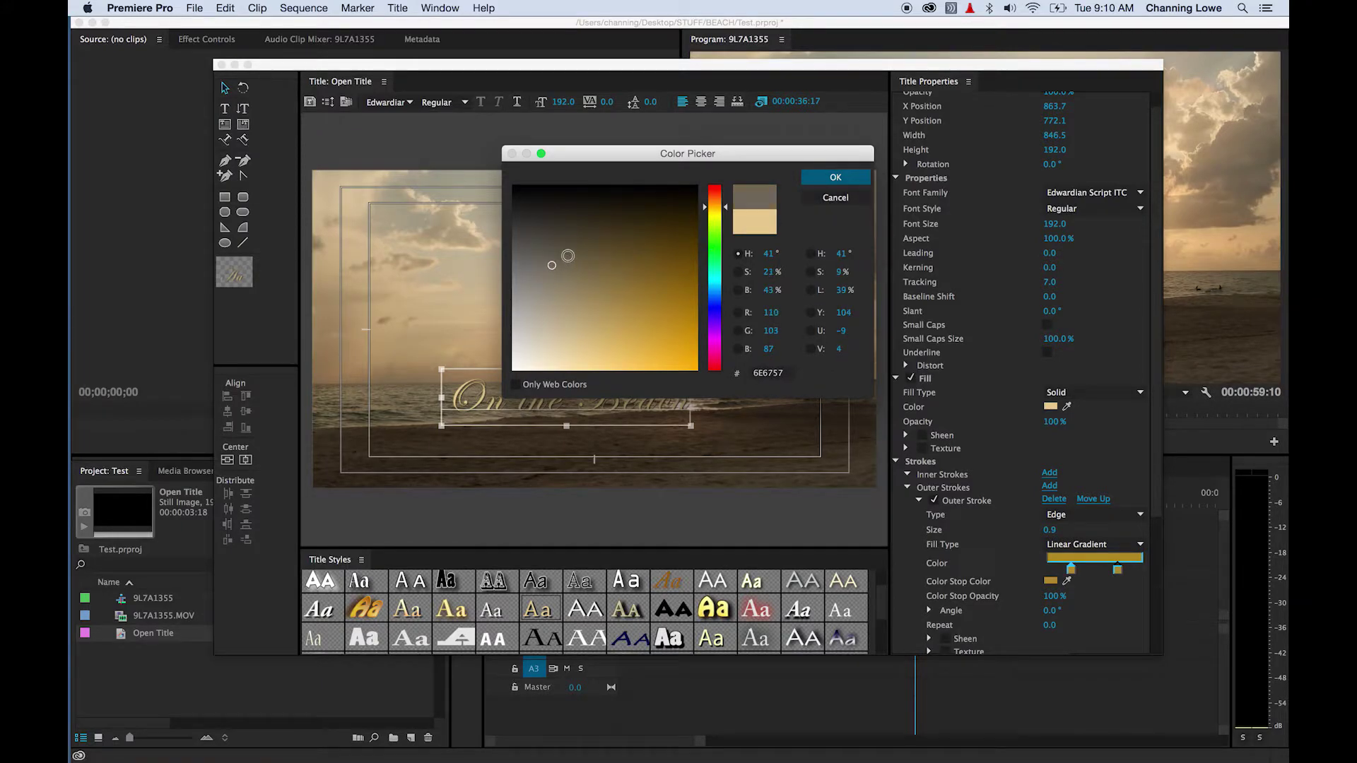
{"action": "left_click", "coordinate": [835, 177]}
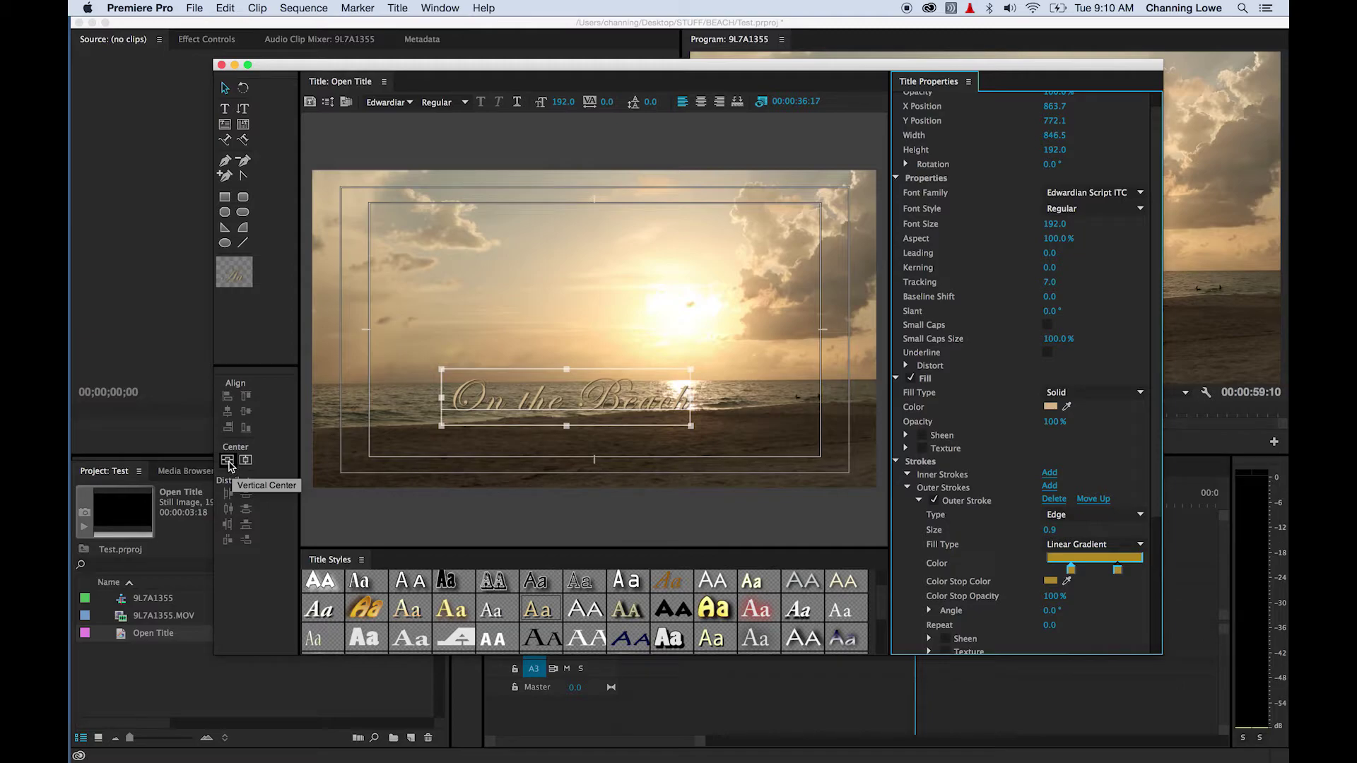
Enlarge the title text to a font size of about 283.5 and center it horizontally and vertically in the frame.
{"action": "left_click_drag", "start_coordinate": [691, 371], "coordinate": [810, 311]}
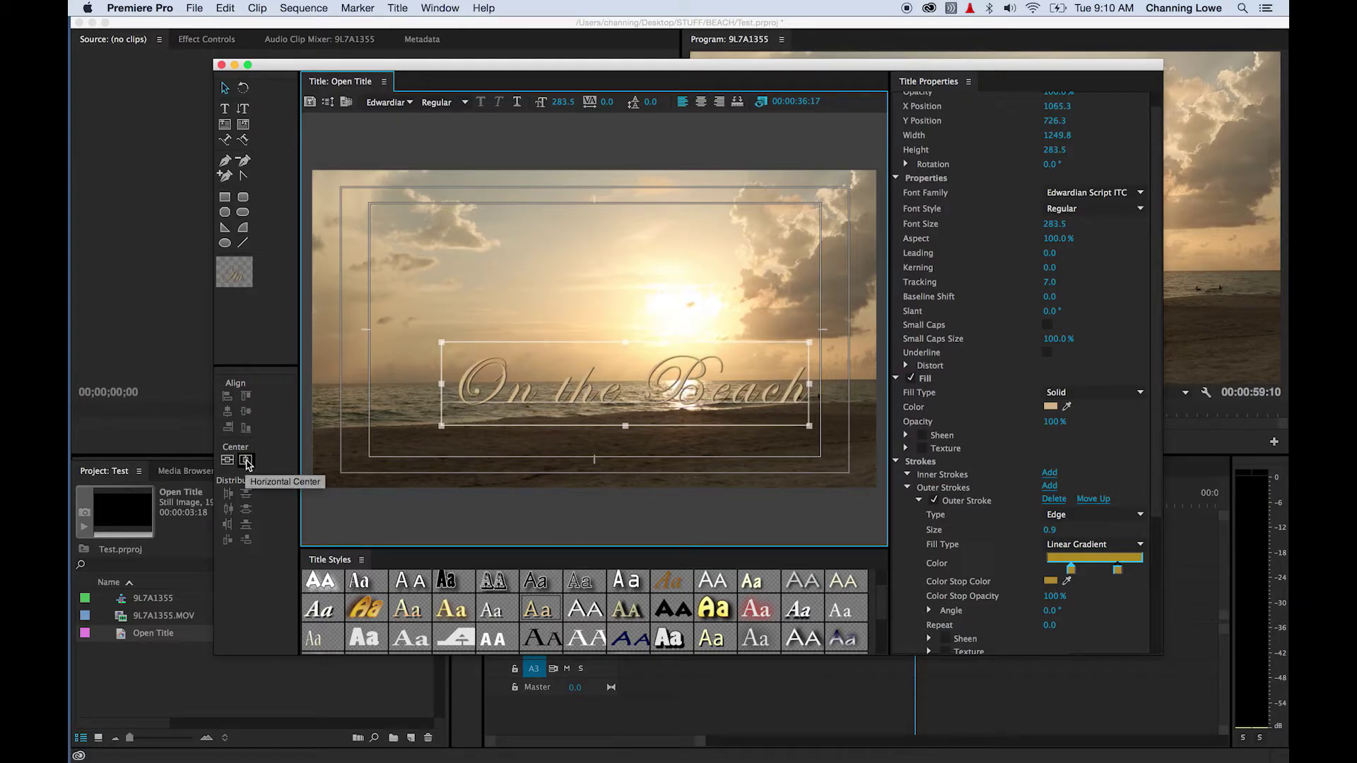
{"action": "left_click", "coordinate": [246, 460]}
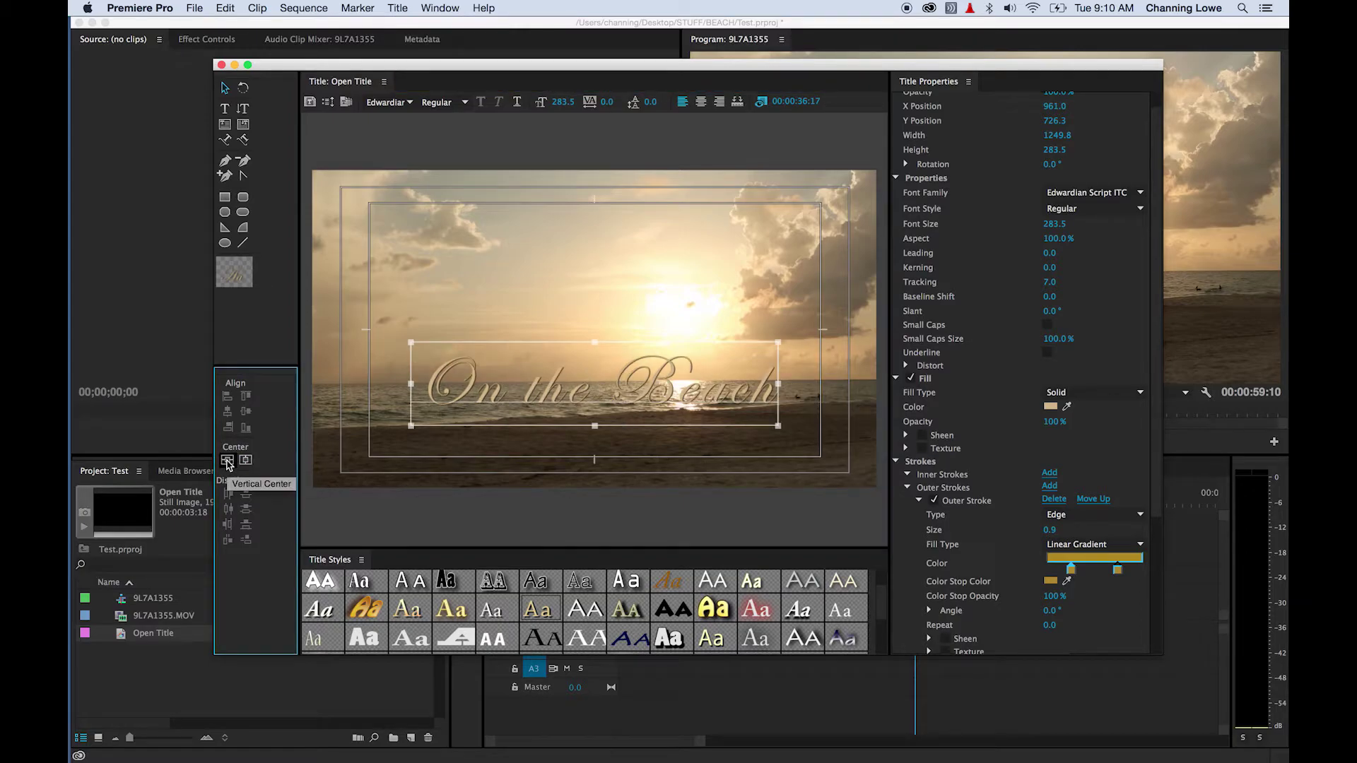
{"action": "left_click", "coordinate": [228, 461]}
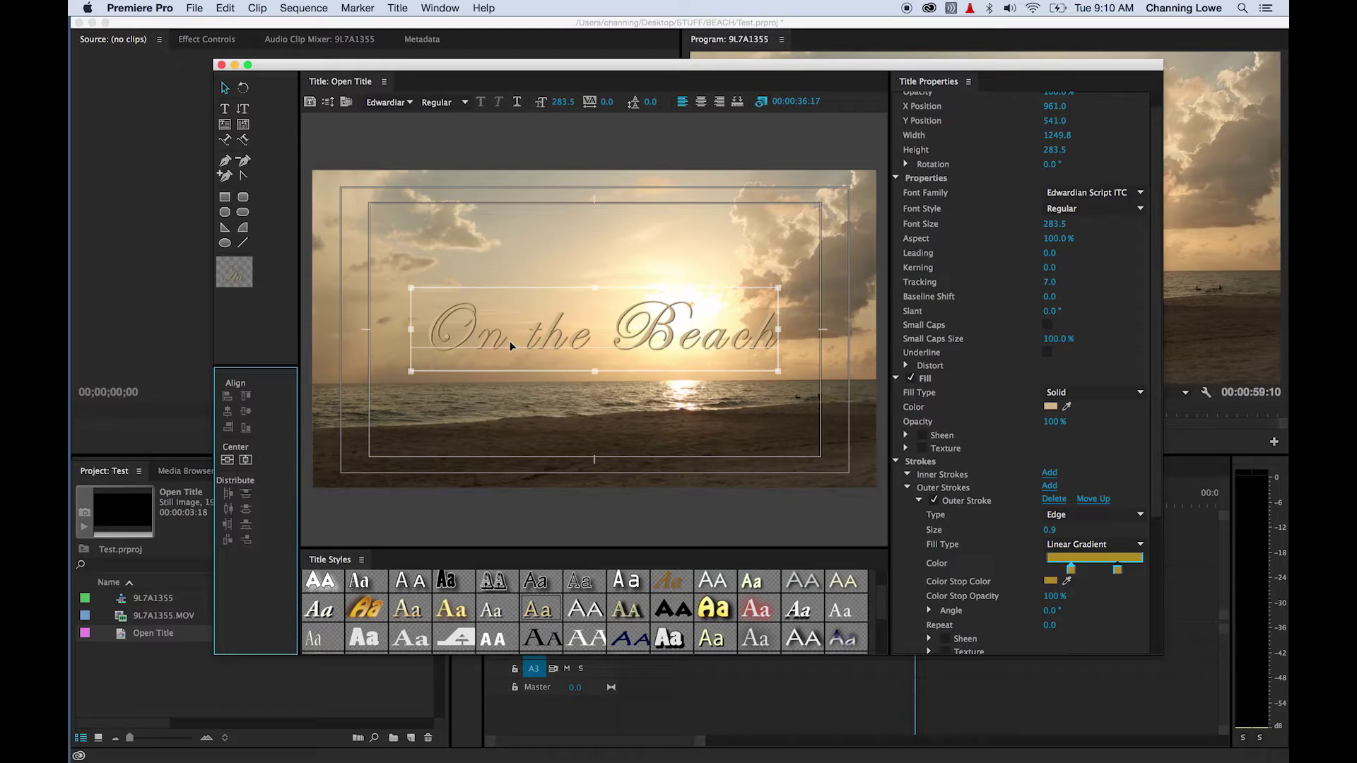
Move the title text down over the sand to about Y 941.1 and close the title window.
{"action": "left_click_drag", "start_coordinate": [558, 333], "coordinate": [548, 445]}
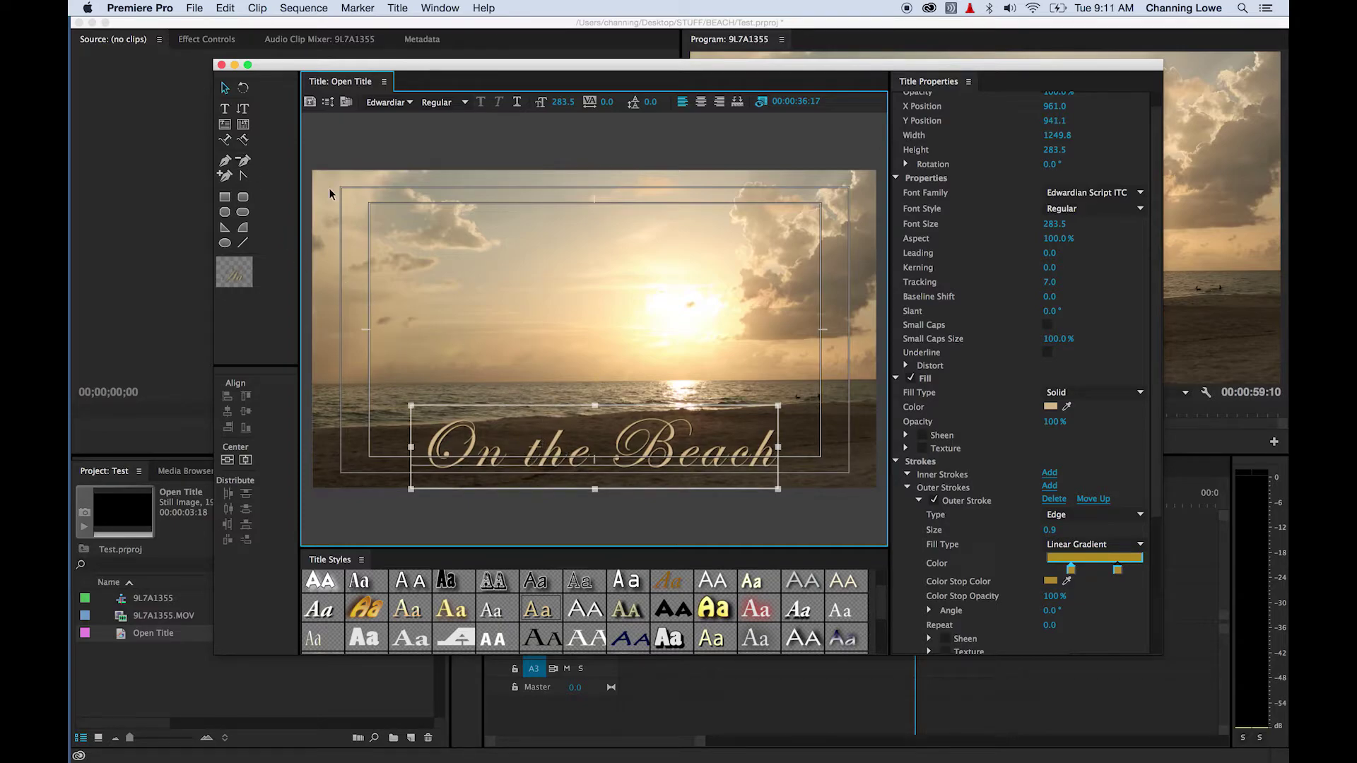
{"action": "left_click", "coordinate": [431, 349]}
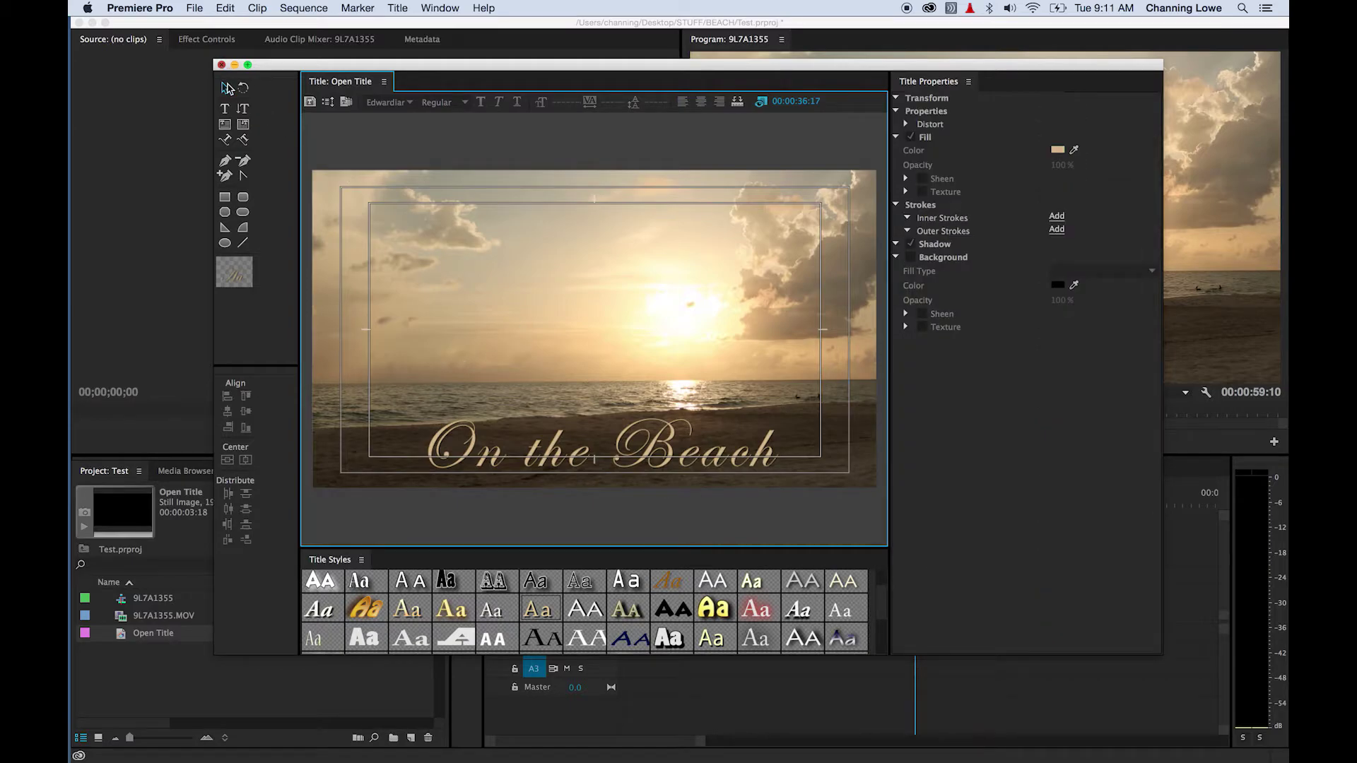
{"action": "key", "text": "super+w"}
Place Open Title on track V2 above the start of the beach clip and show the frame at 00:00:03:21.
{"action": "left_click_drag", "start_coordinate": [802, 504], "coordinate": [636, 507]}
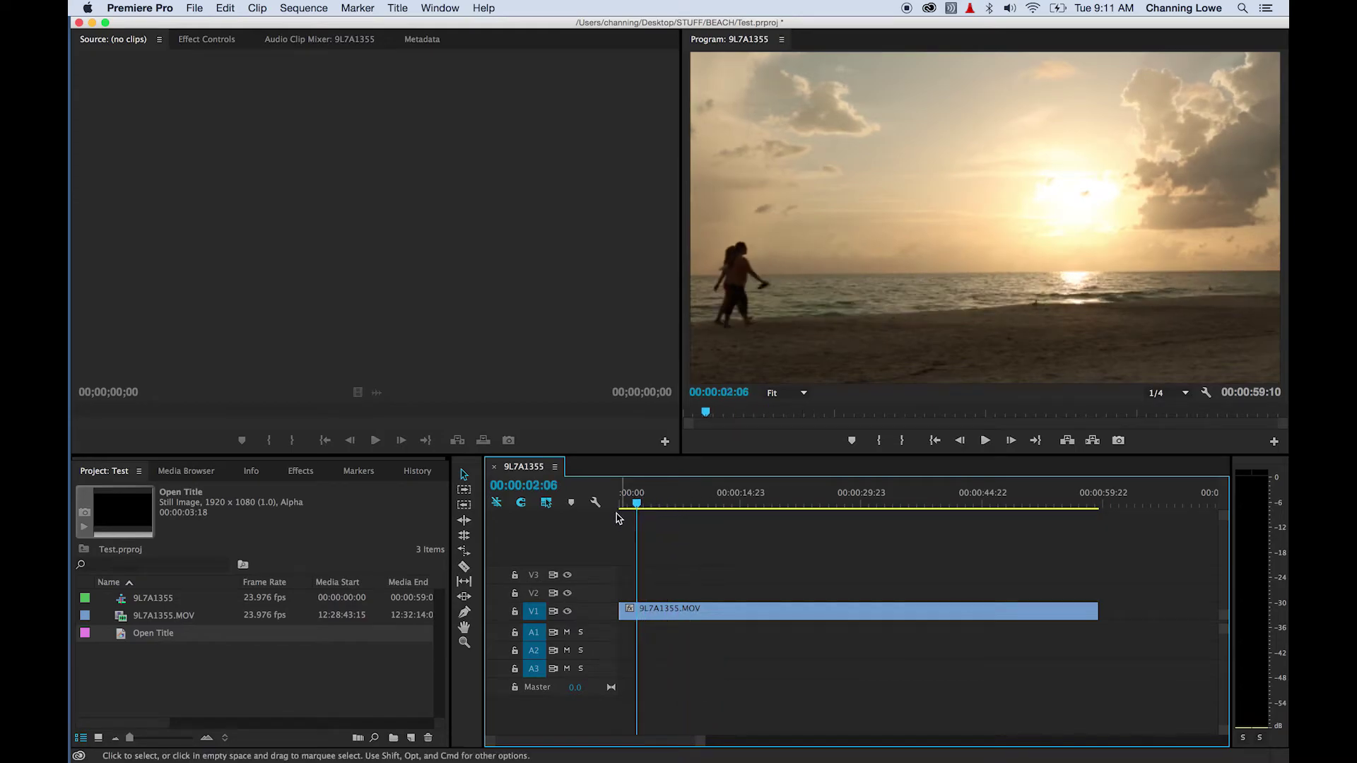
{"action": "left_click", "coordinate": [145, 652]}
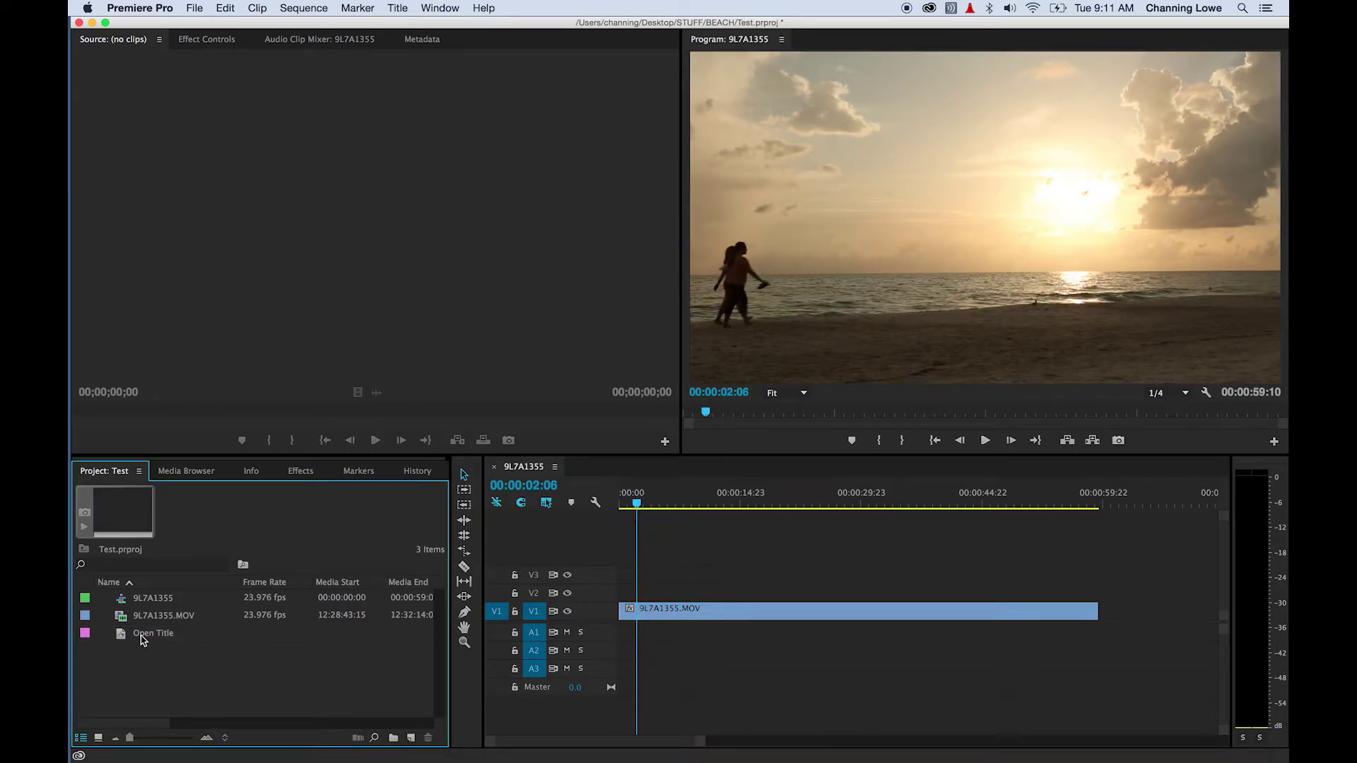
{"action": "left_click", "coordinate": [134, 640]}
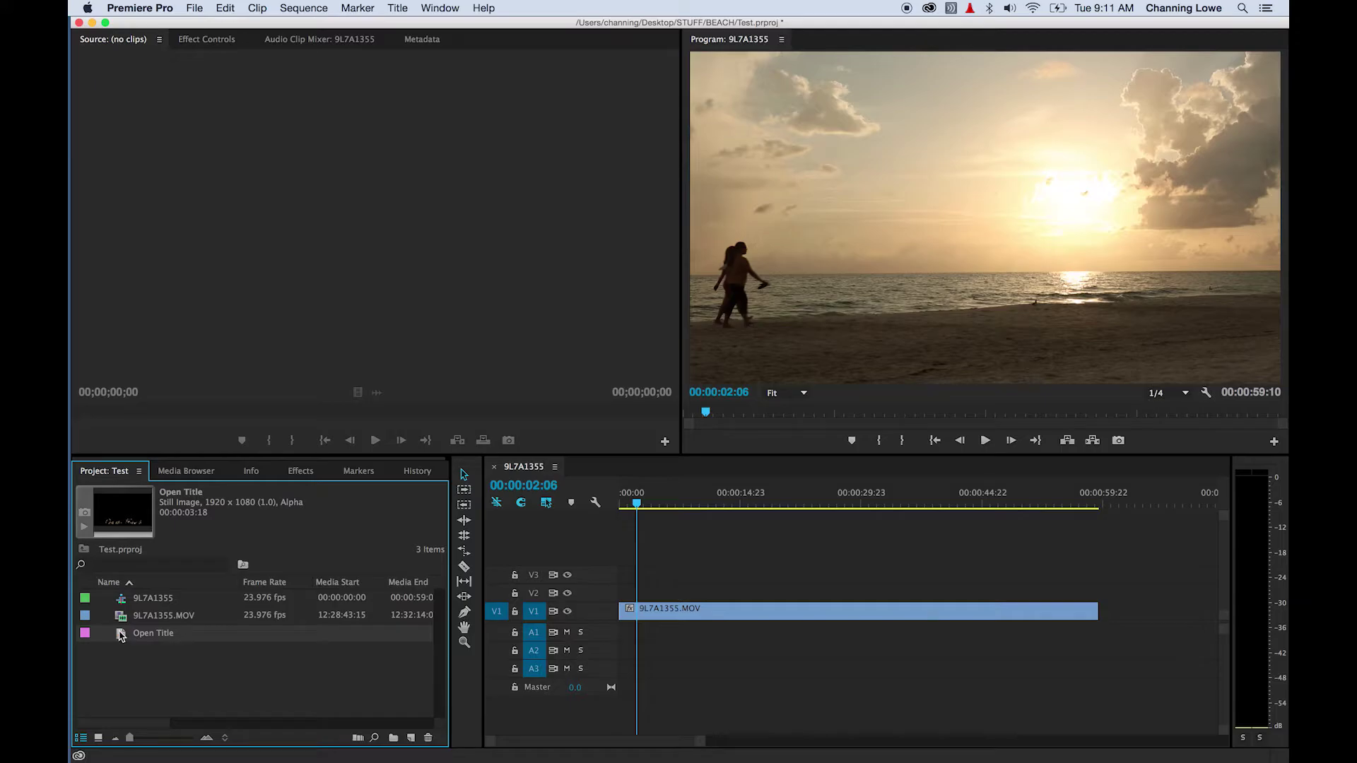
{"action": "left_click_drag", "start_coordinate": [148, 638], "coordinate": [646, 595]}
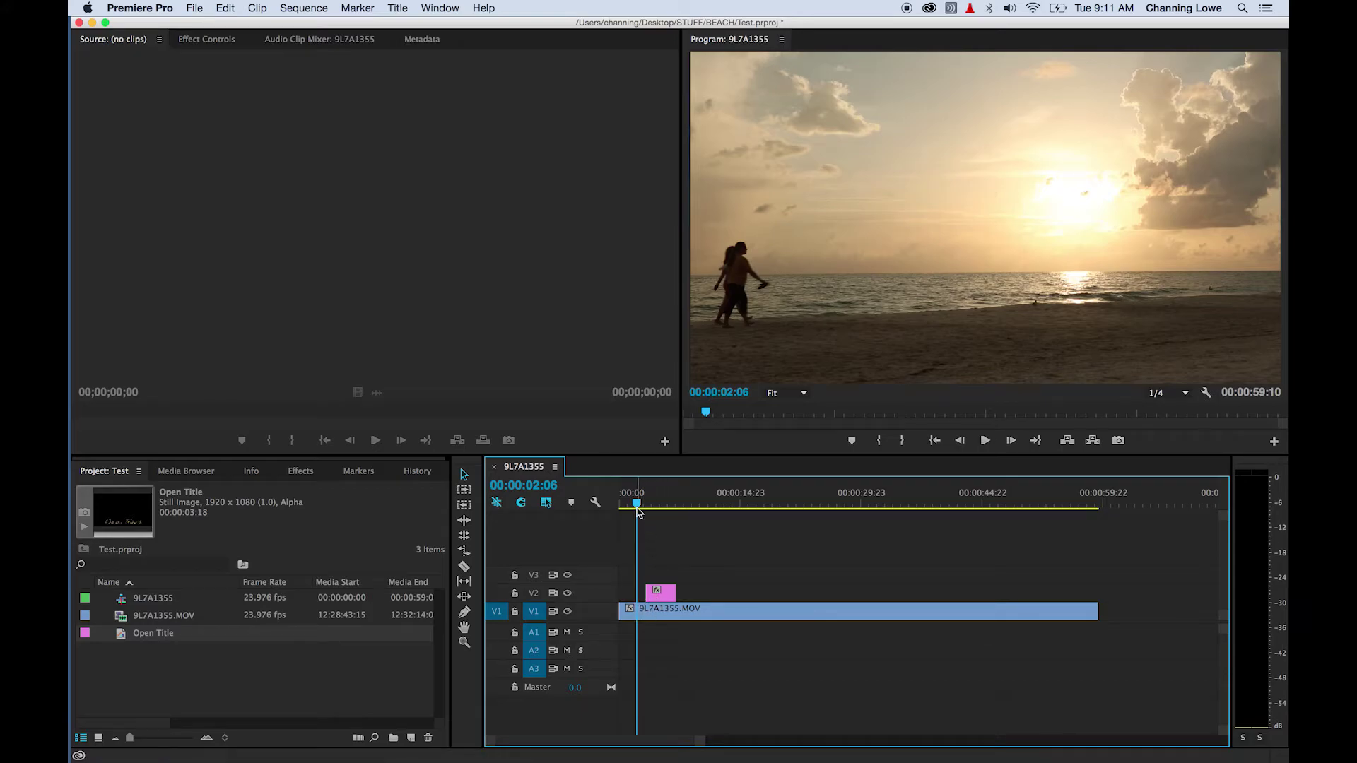
{"action": "left_click_drag", "start_coordinate": [637, 501], "coordinate": [655, 507]}
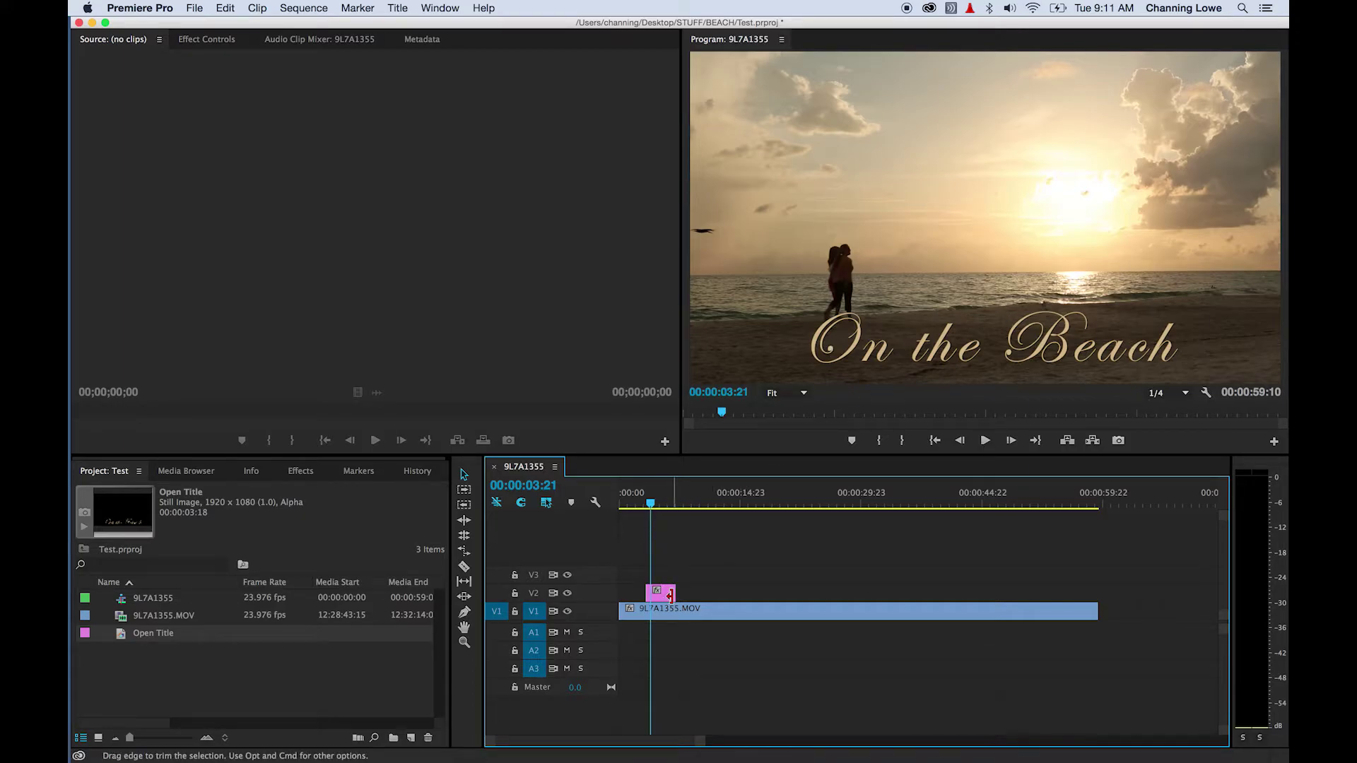
Lengthen the Open Title clip, try it at the sequence start, and reposition it to begin about 4 seconds in.
{"action": "left_click_drag", "start_coordinate": [675, 594], "coordinate": [756, 592]}
{"action": "left_click_drag", "start_coordinate": [654, 590], "coordinate": [620, 592]}
{"action": "left_click_drag", "start_coordinate": [660, 510], "coordinate": [620, 506]}
{"action": "key", "text": "space"}
{"action": "left_click_drag", "start_coordinate": [660, 591], "coordinate": [715, 588]}
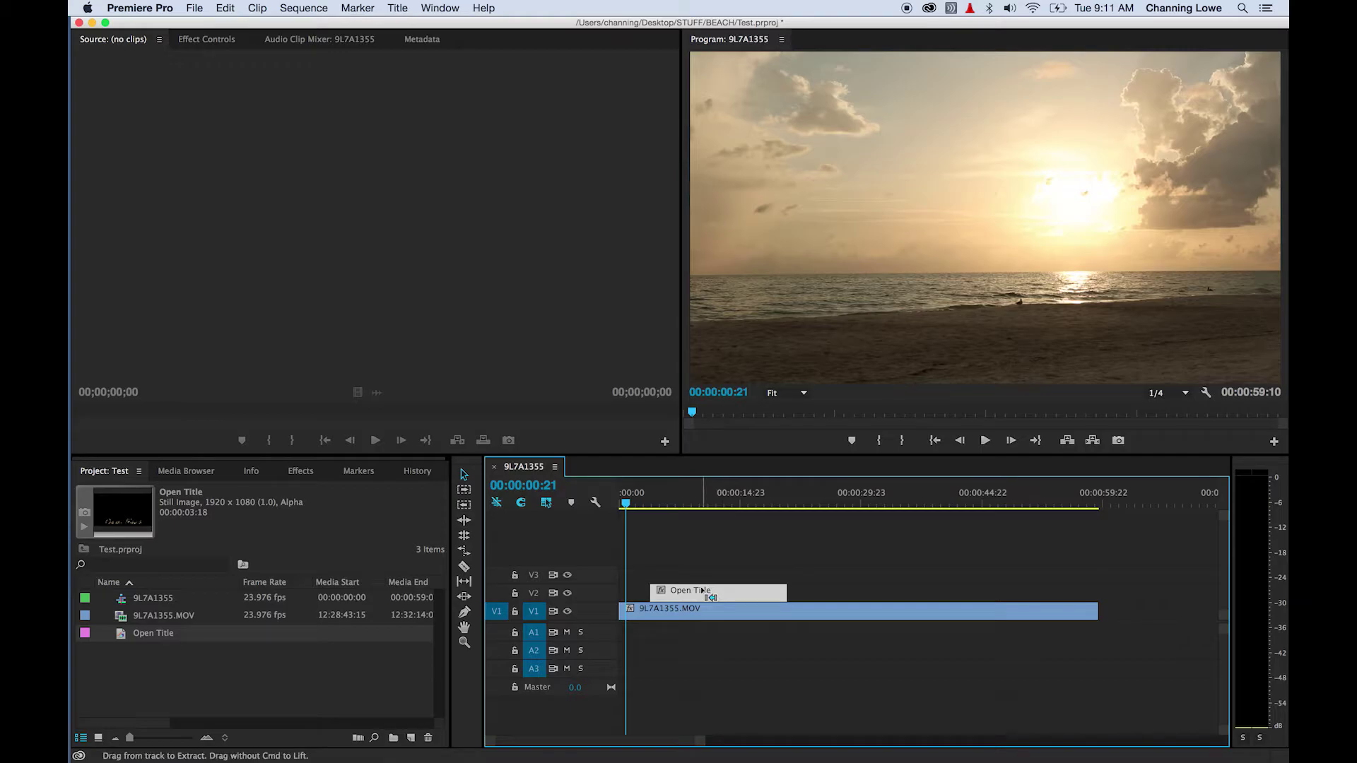
Add the default transition to both ends of the Open Title clip, shorten it to about 5 seconds and play it back.
{"action": "key", "text": "super+d"}
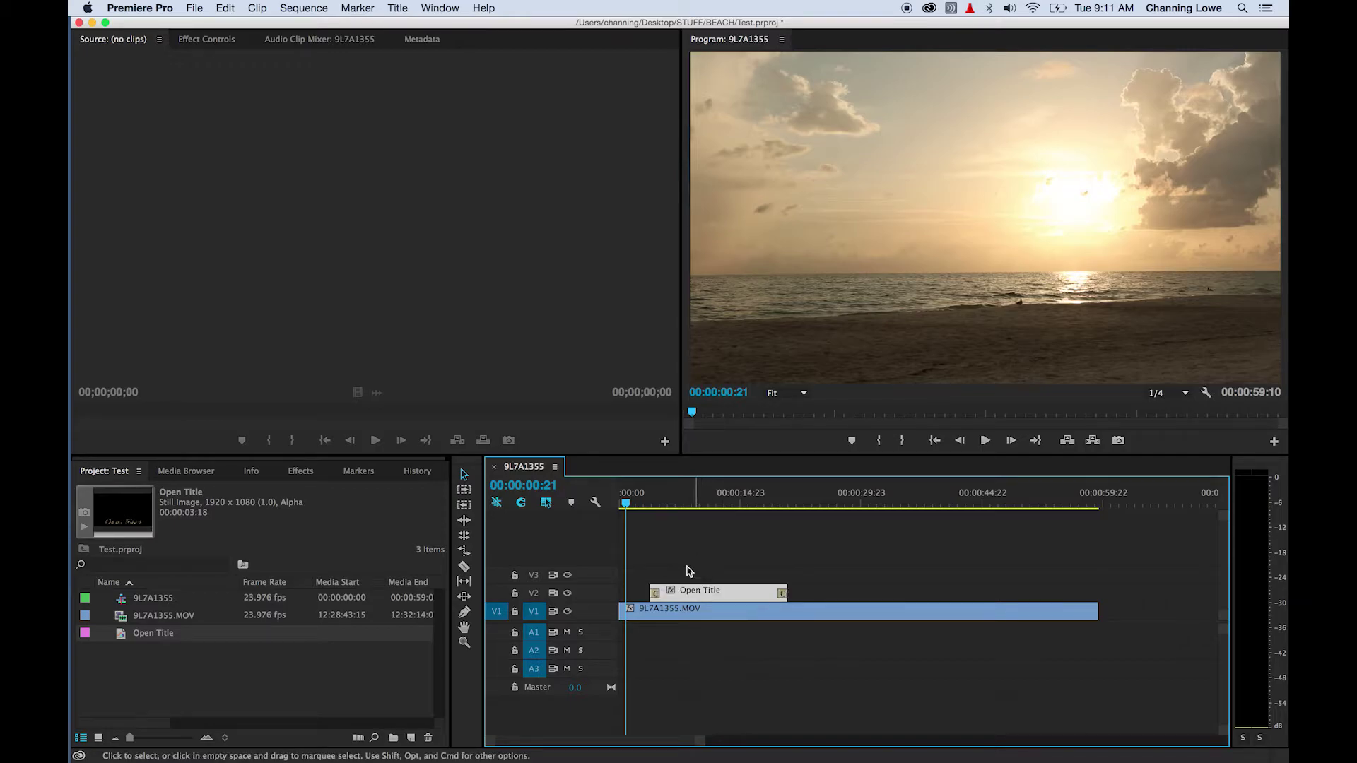
{"action": "key", "text": "space"}
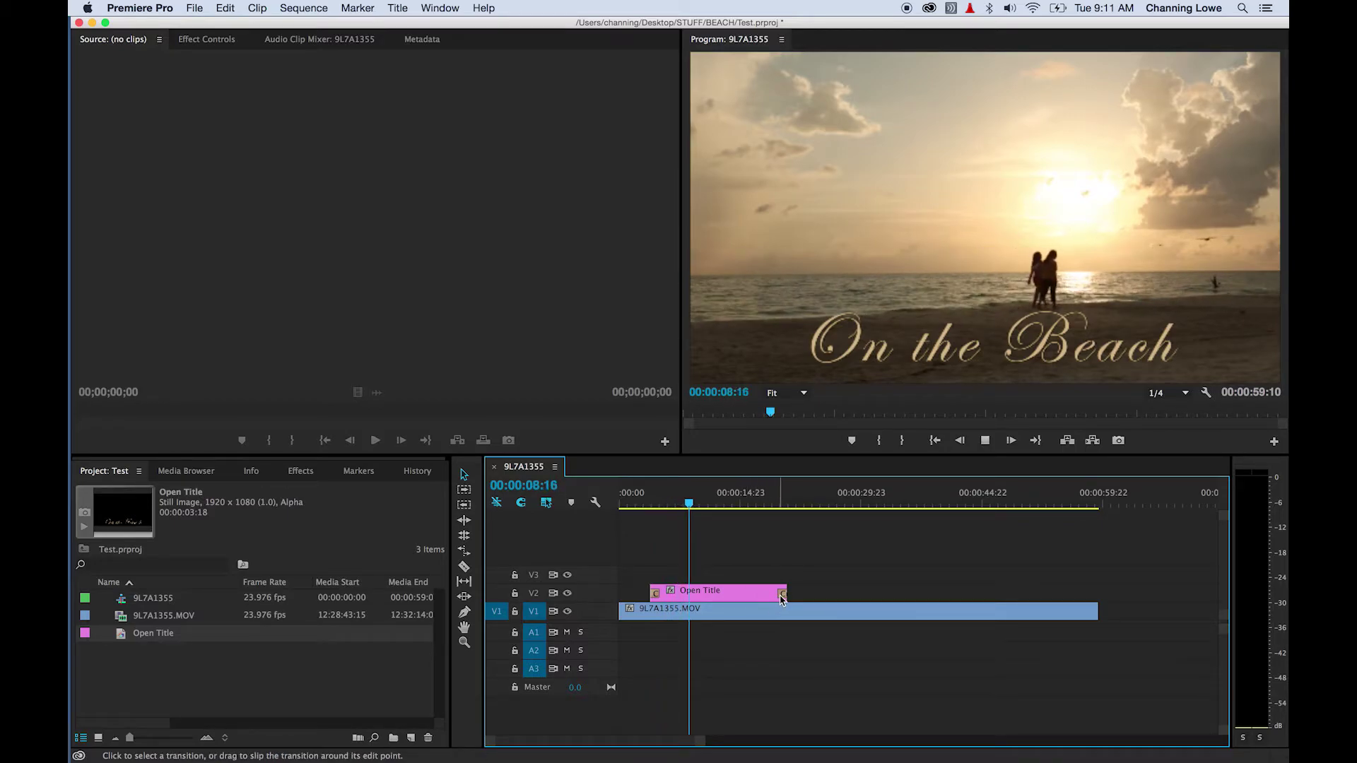
{"action": "left_click_drag", "start_coordinate": [780, 600], "coordinate": [690, 595]}
{"action": "key", "text": "Up"}
{"action": "key", "text": "space"}
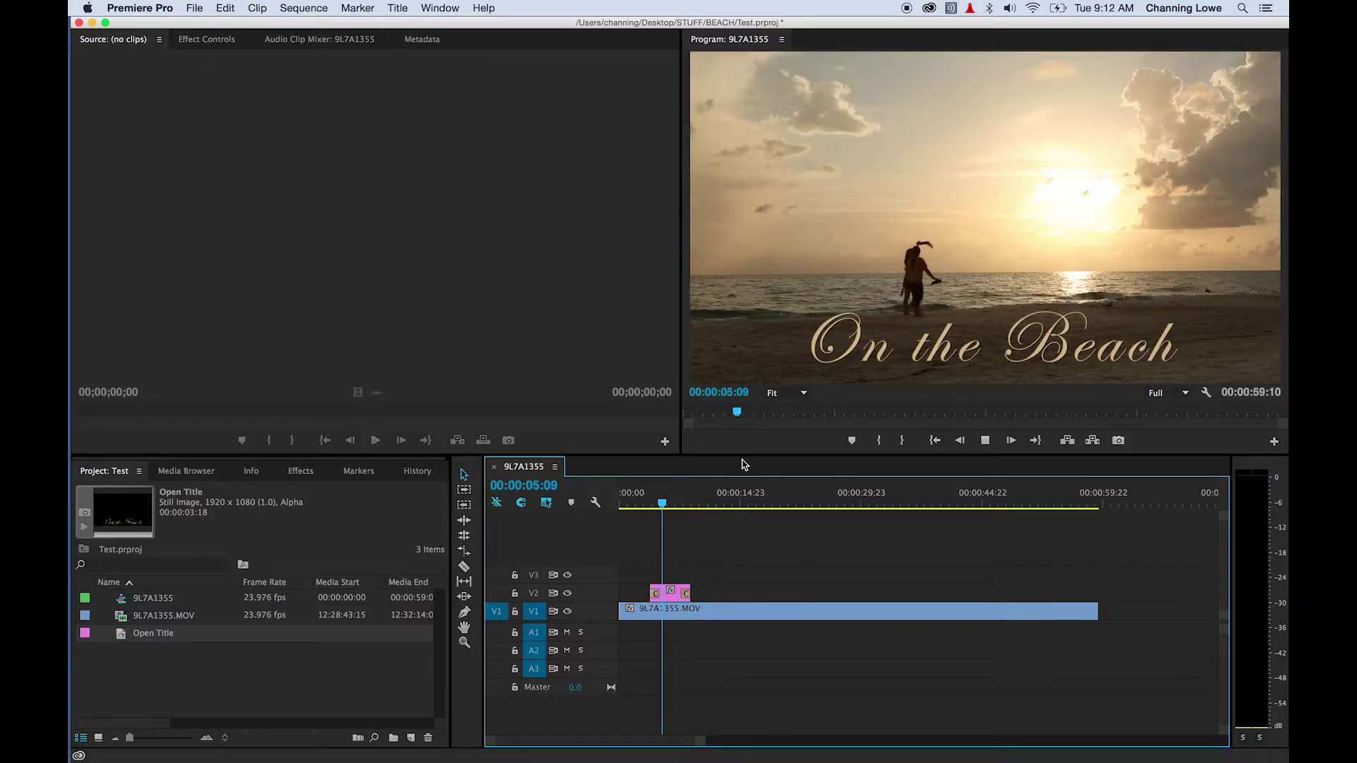
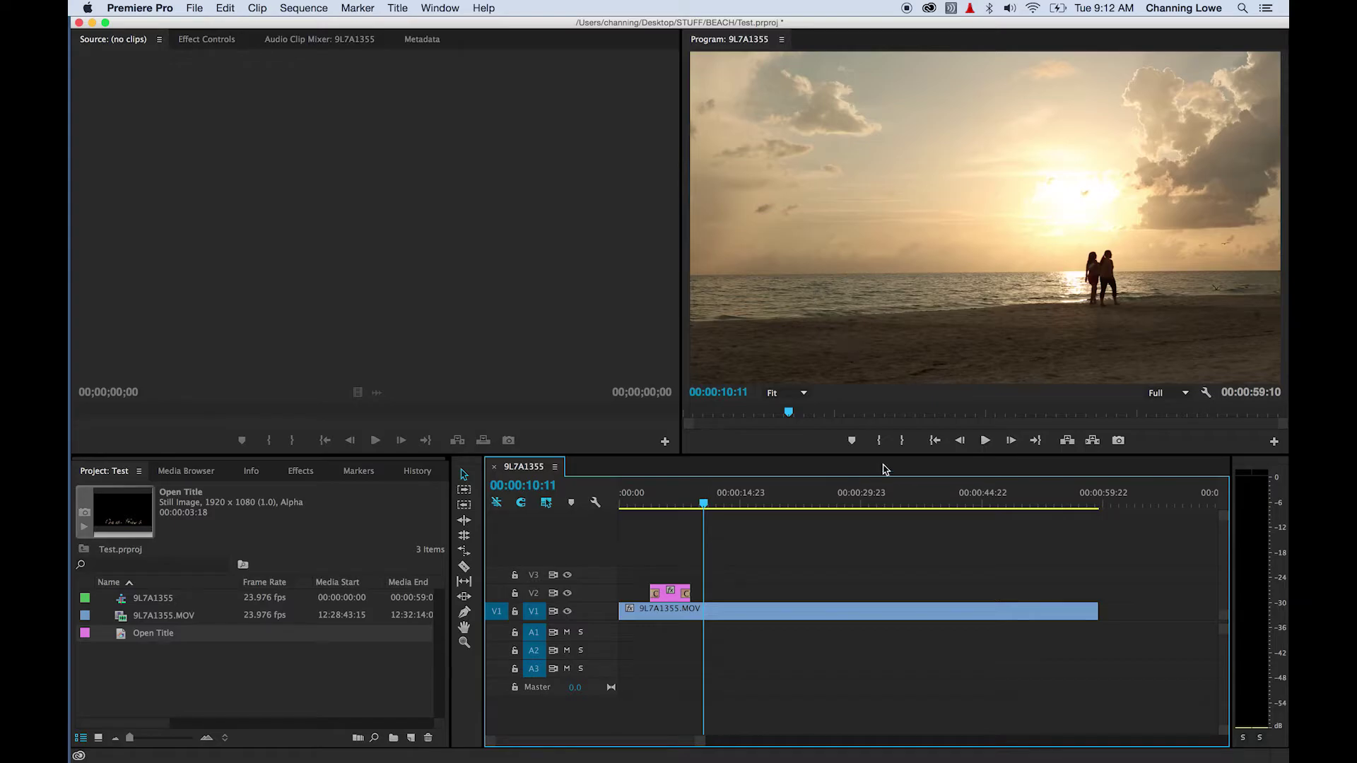
Move the playhead to 00:00:09:17, just past the title clip, and reopen Open Title for editing.
{"action": "left_click_drag", "start_coordinate": [699, 503], "coordinate": [674, 585]}
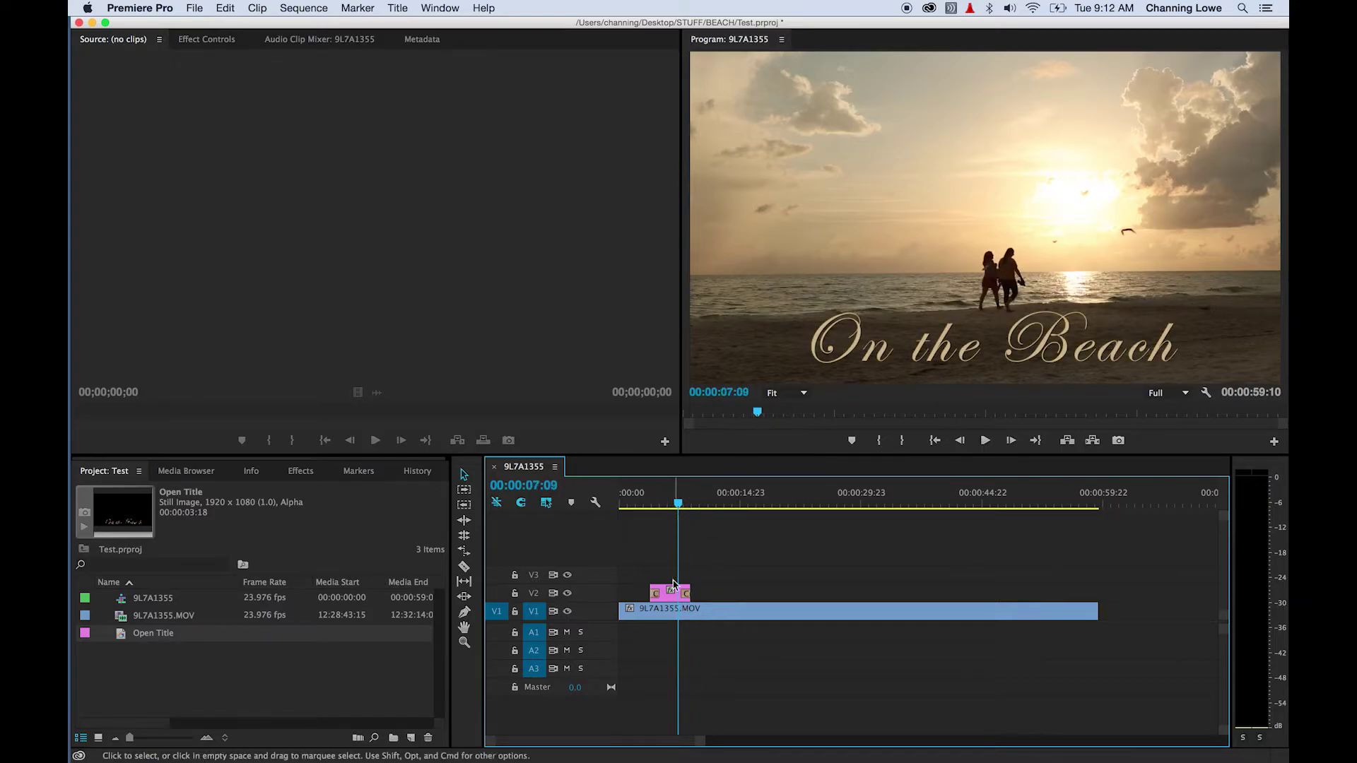
{"action": "left_click_drag", "start_coordinate": [678, 503], "coordinate": [697, 507]}
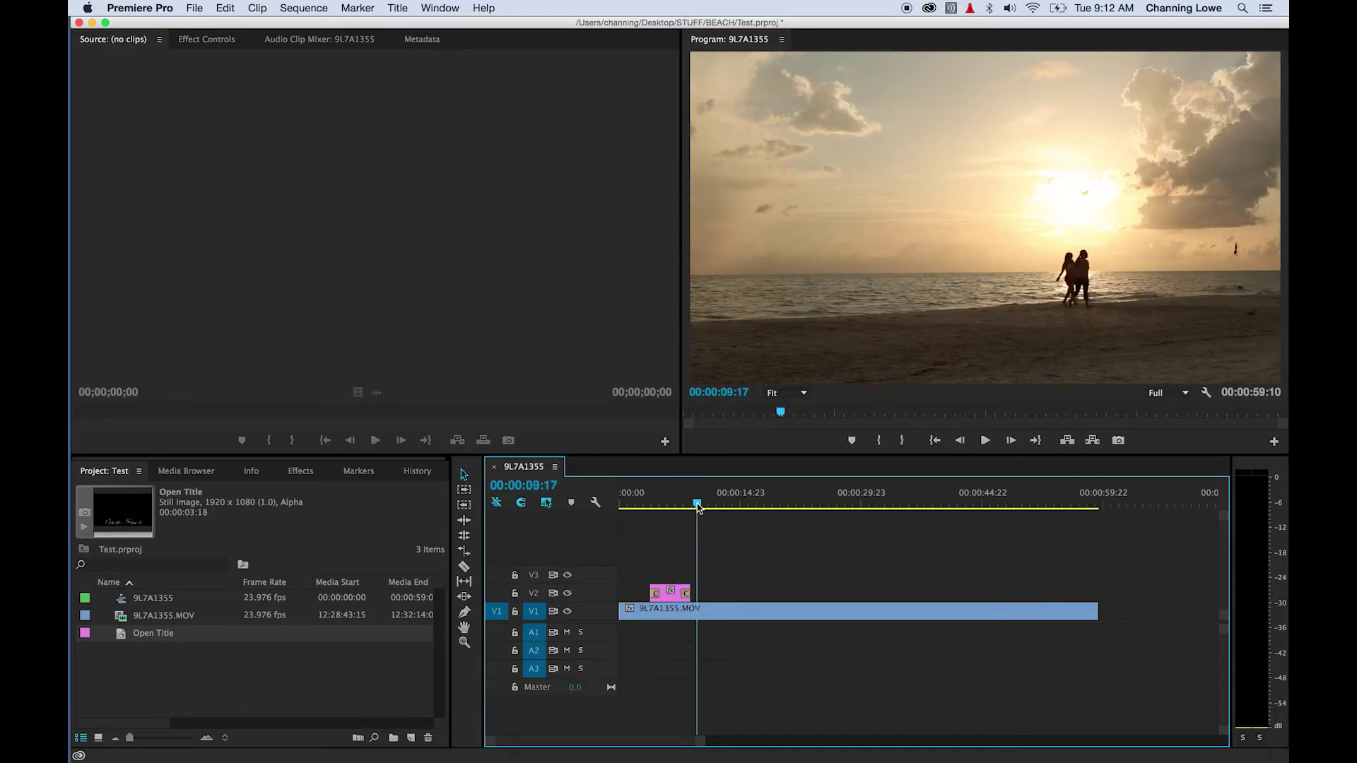
{"action": "left_click", "coordinate": [214, 662]}
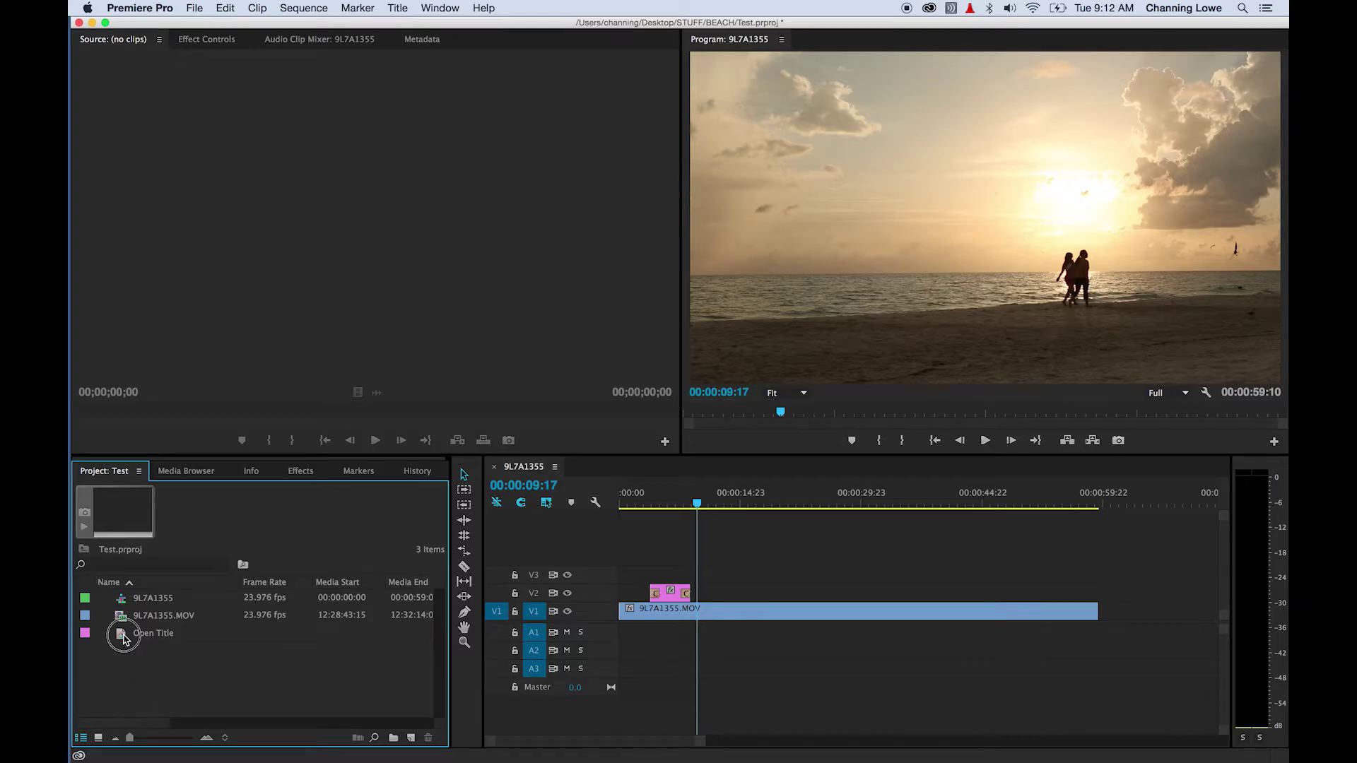
{"action": "double_click", "coordinate": [124, 634]}
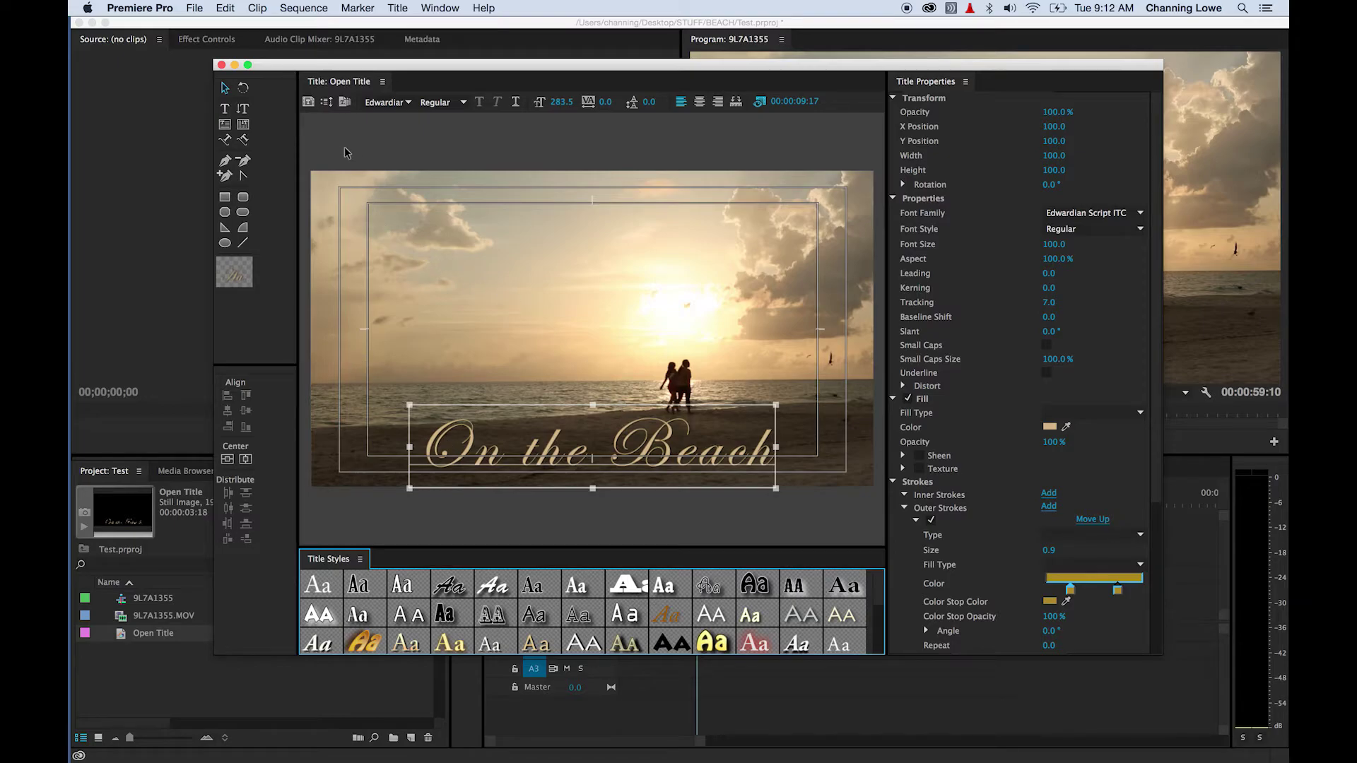
Create a new title based on the current one and name it Beach 02.
{"action": "left_click", "coordinate": [309, 102]}
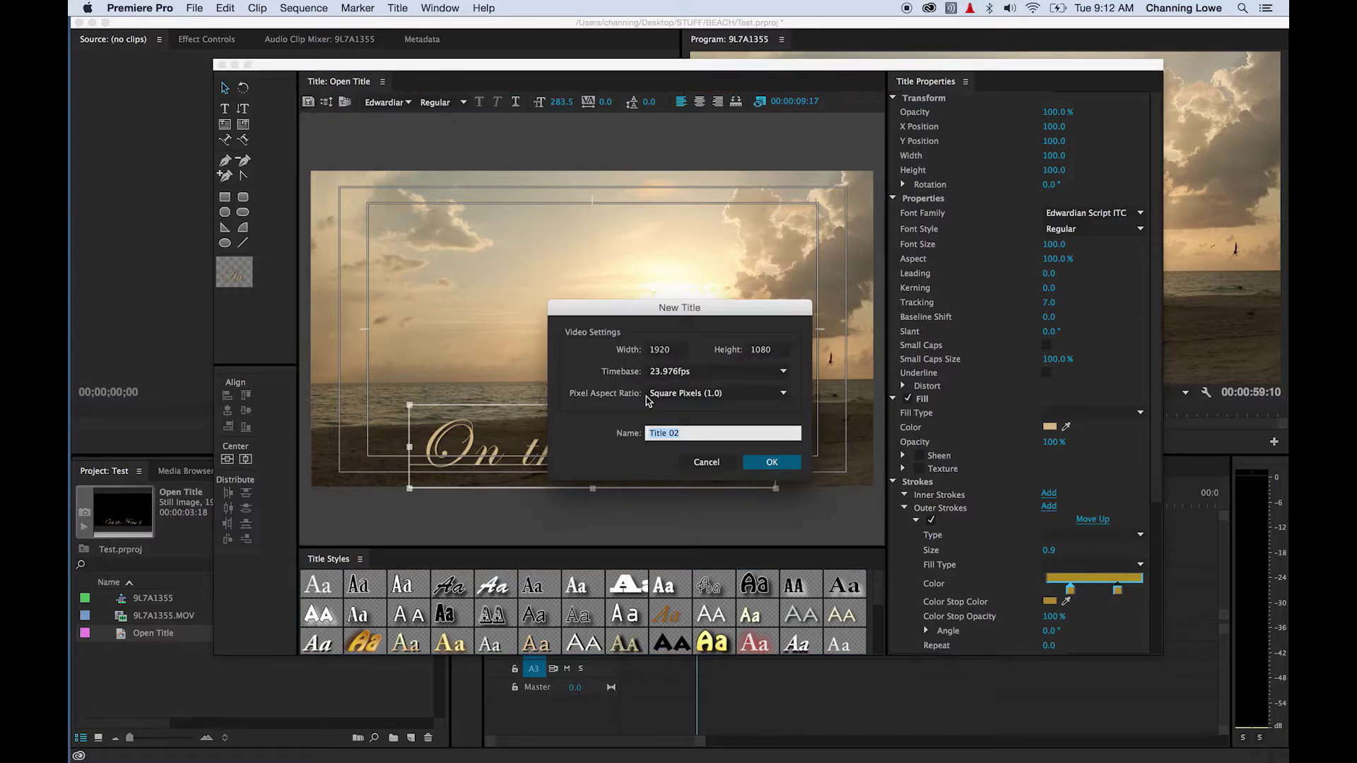
{"action": "type", "text": "Beach 02"}
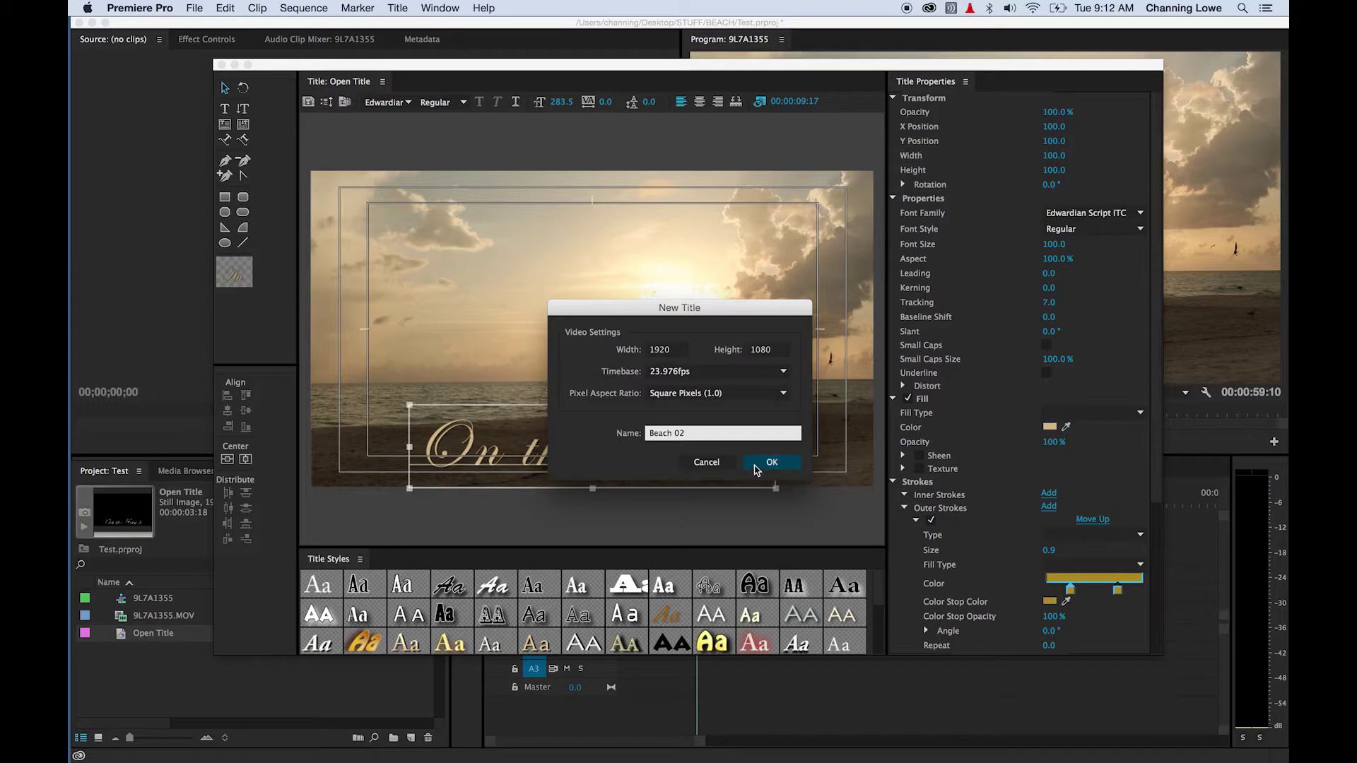
{"action": "left_click", "coordinate": [760, 469]}
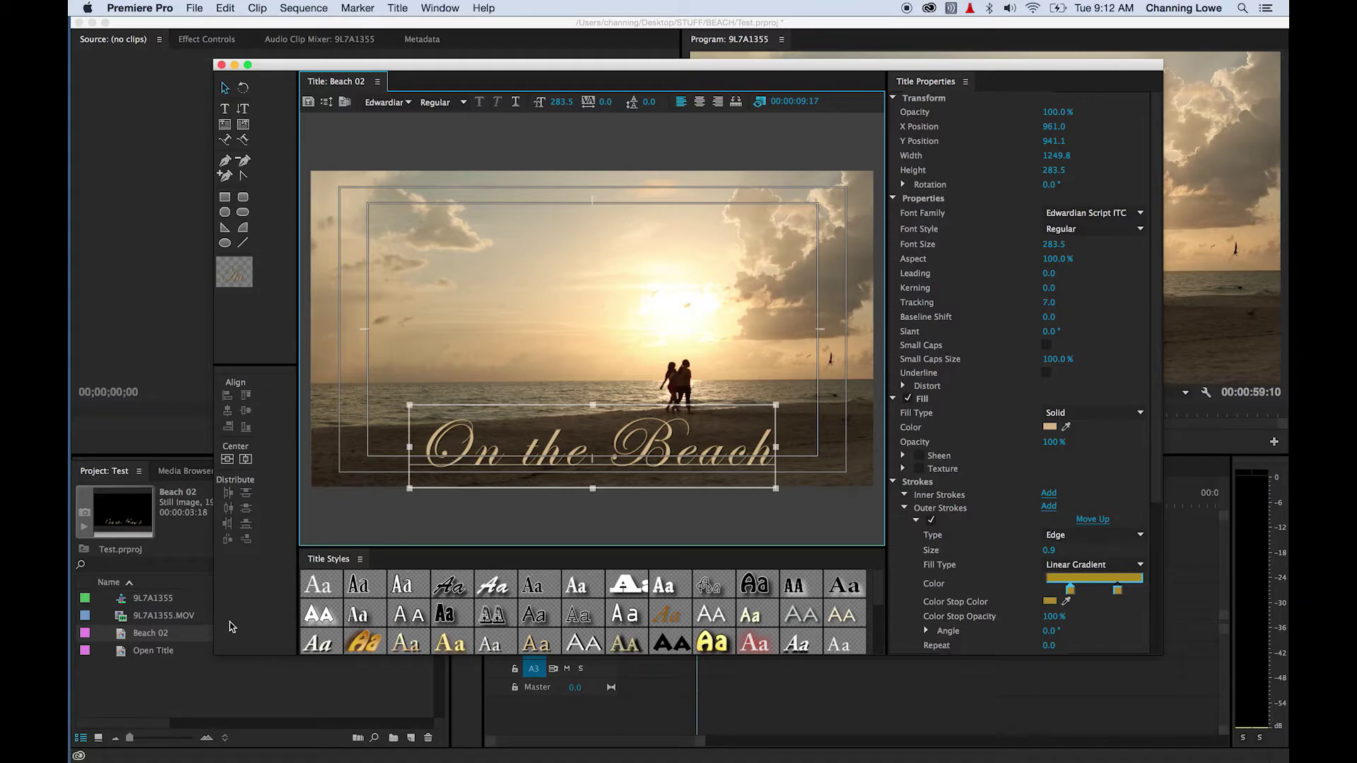
Replace all of the text in the Beach 02 title with "Beach is Happiness".
{"action": "double_click", "coordinate": [593, 462]}
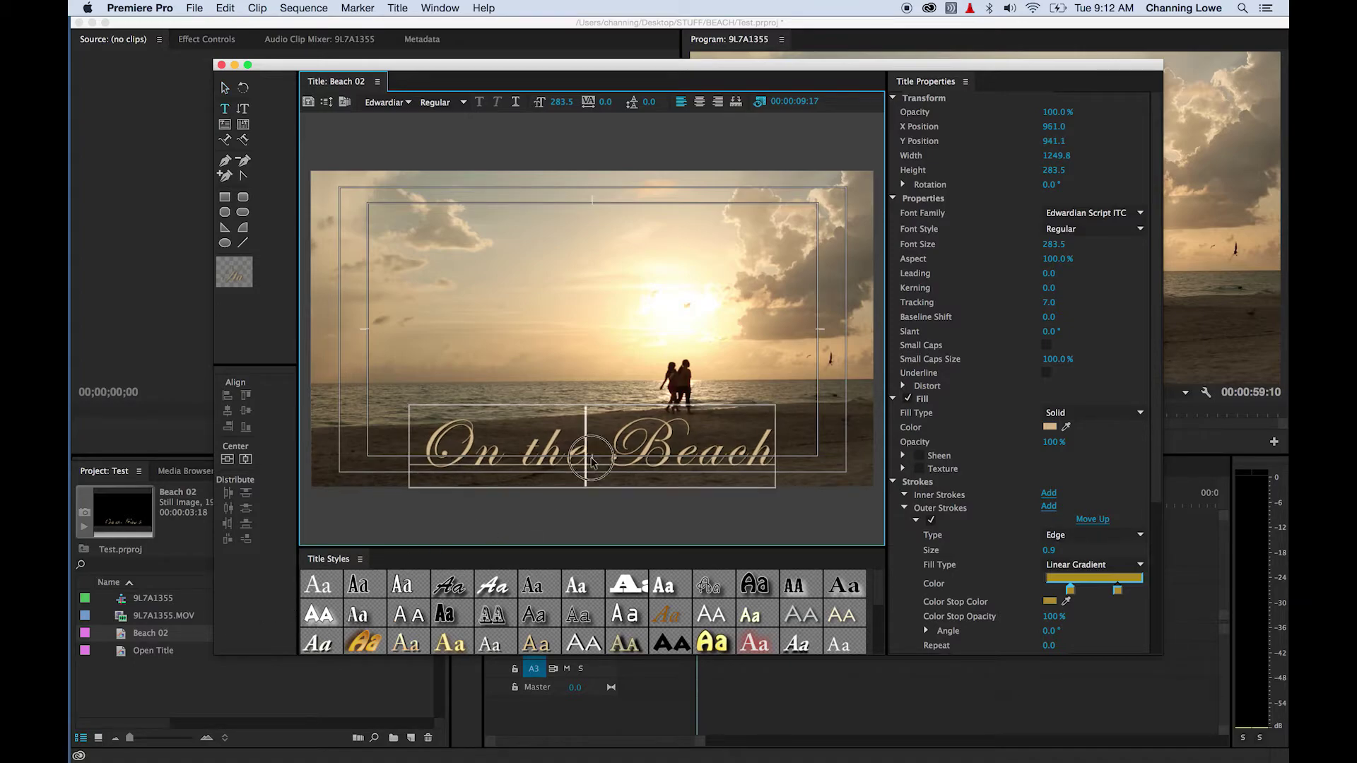
{"action": "double_click", "coordinate": [633, 448]}
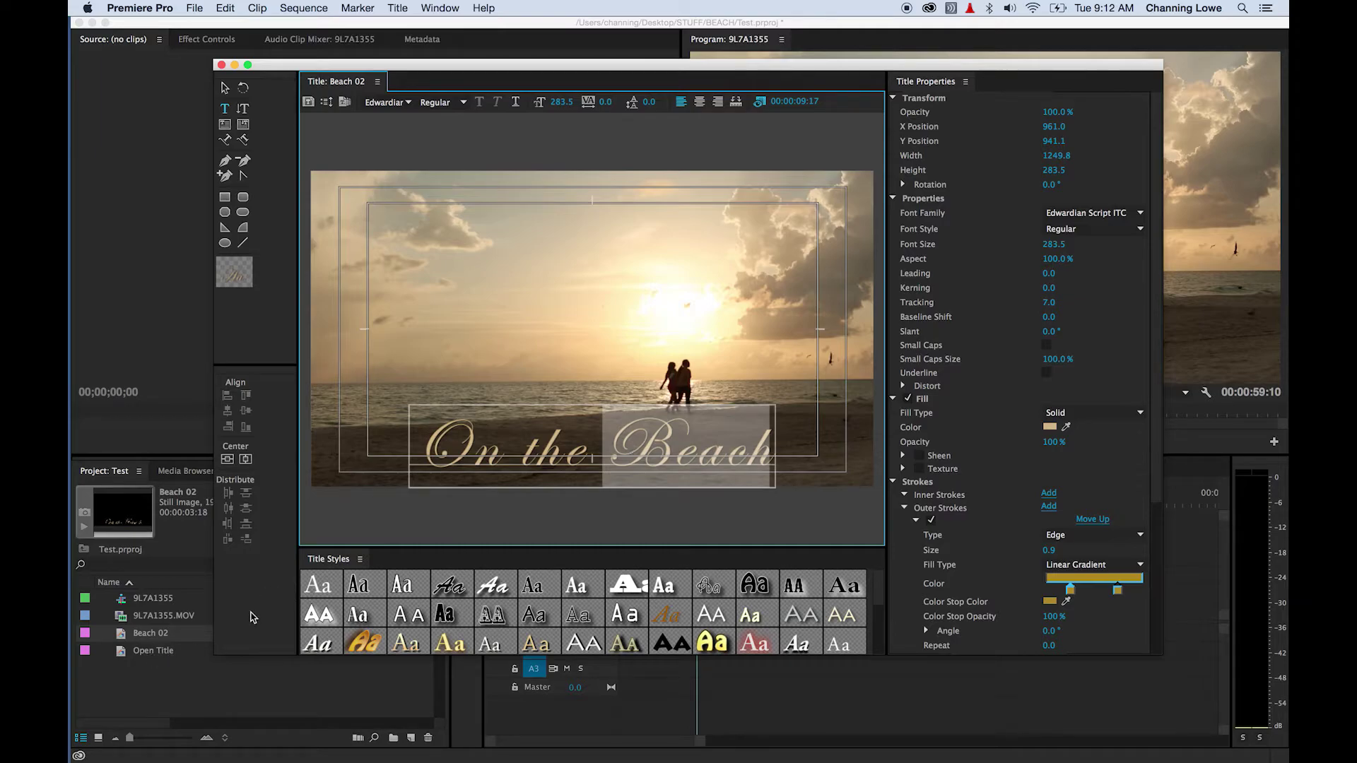
{"action": "left_click", "coordinate": [680, 454]}
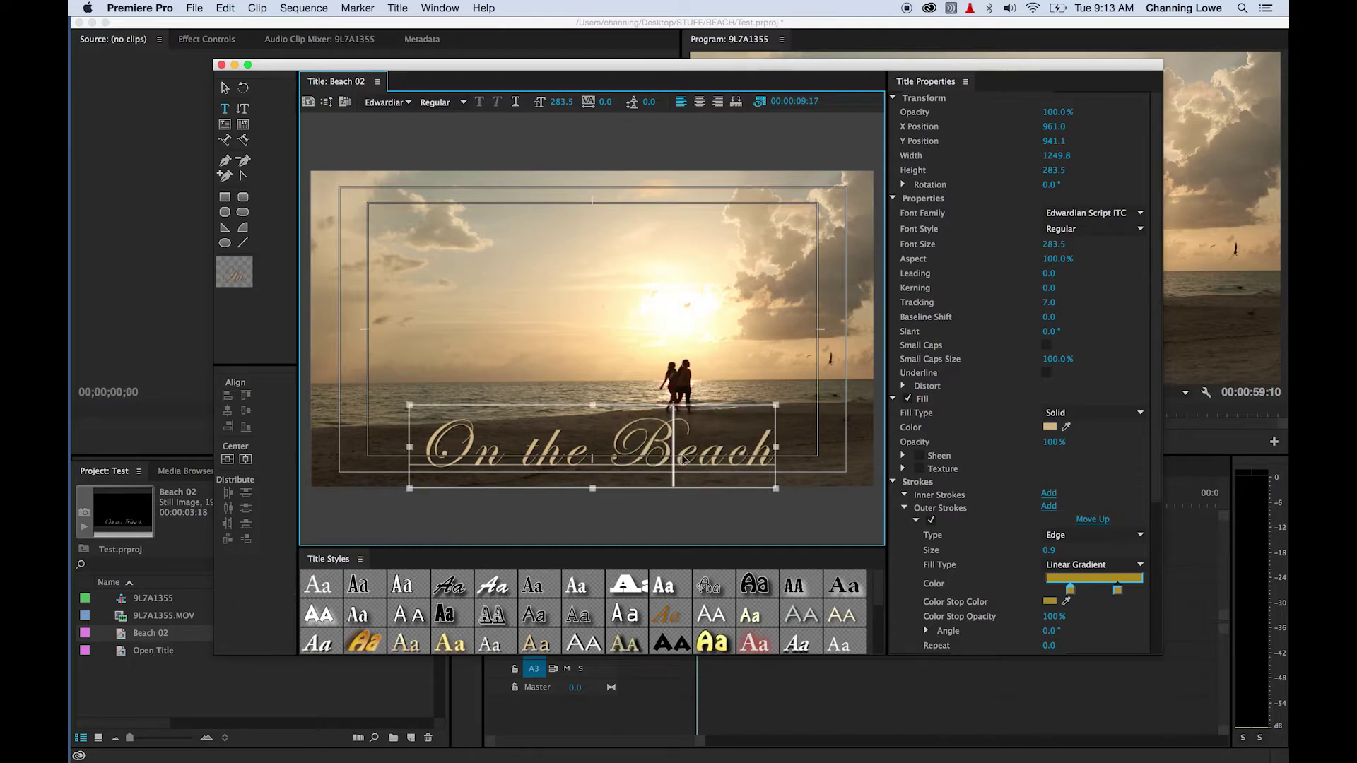
{"action": "key", "text": "super+a"}
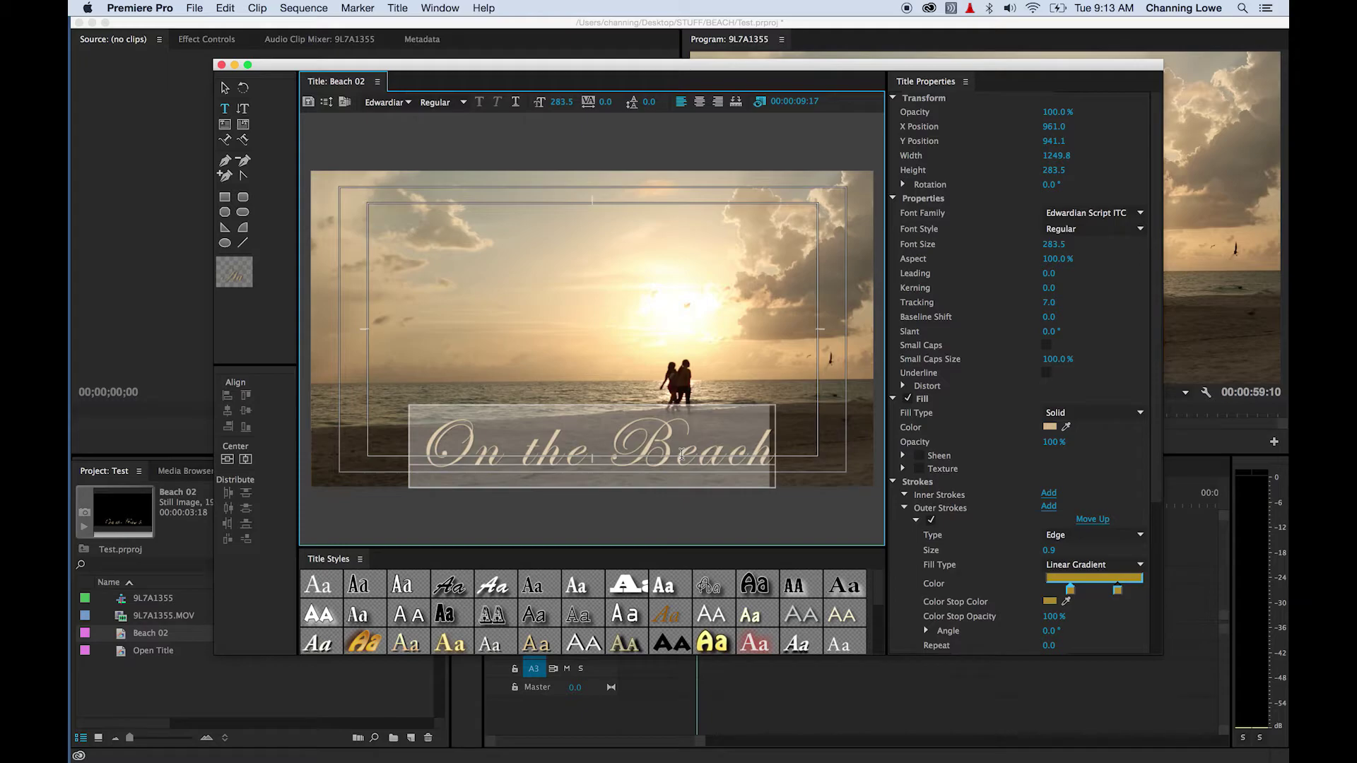
{"action": "type", "text": "Beach i"}
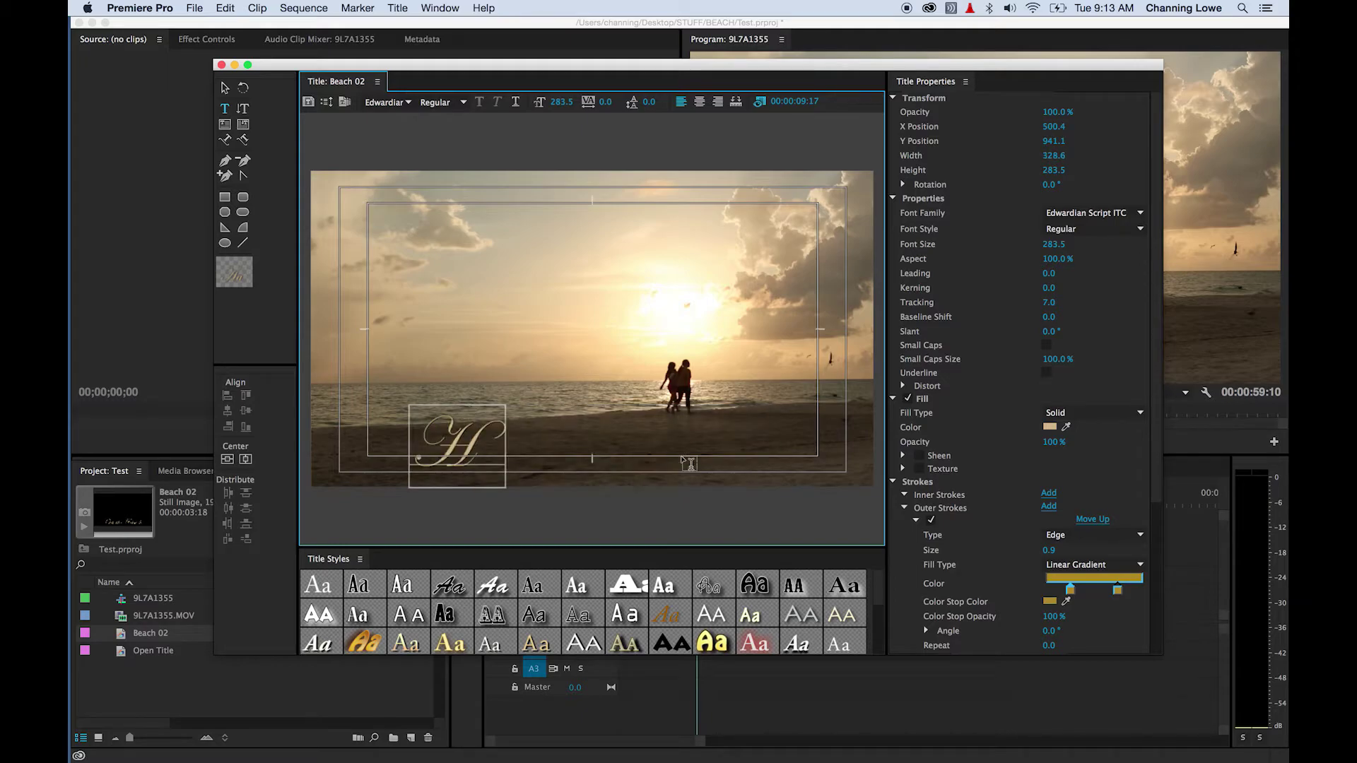
{"action": "type", "text": "s"}
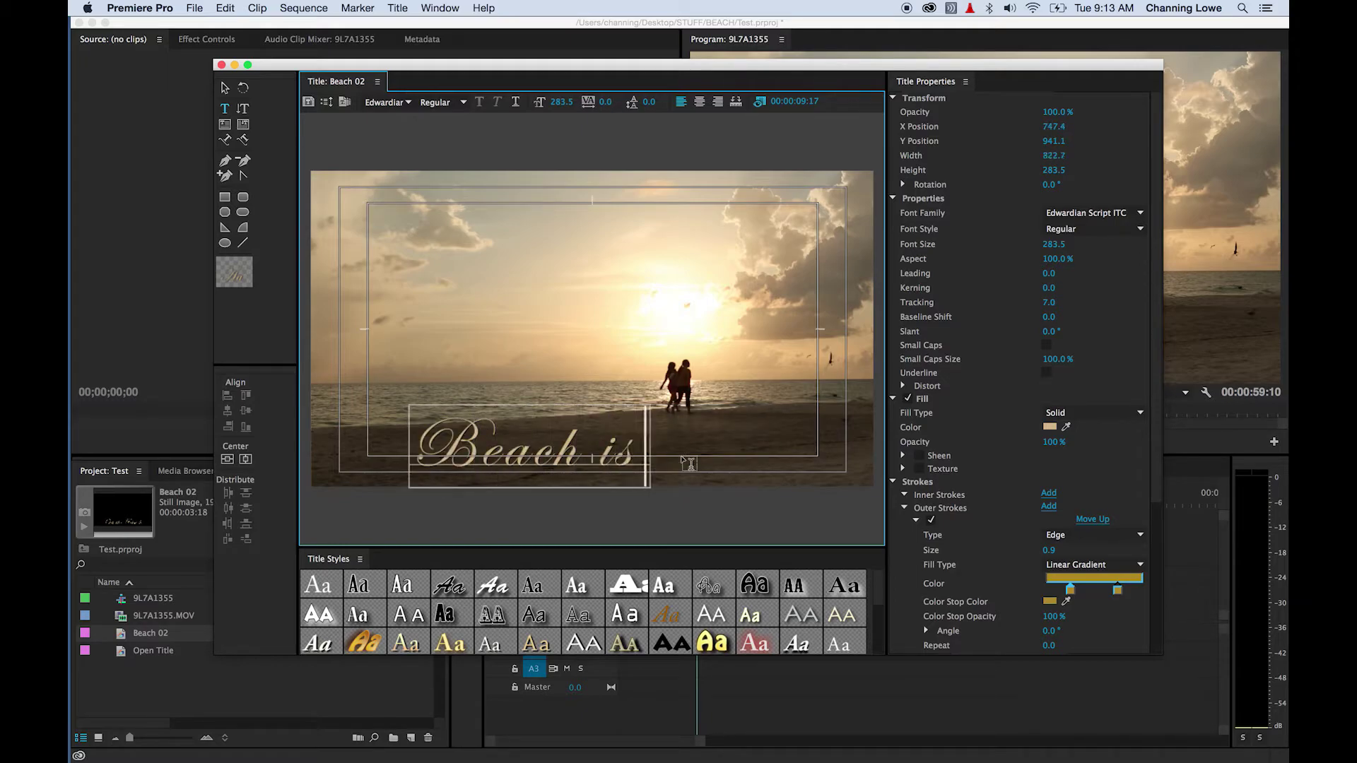
{"action": "type", "text": " Happines"}
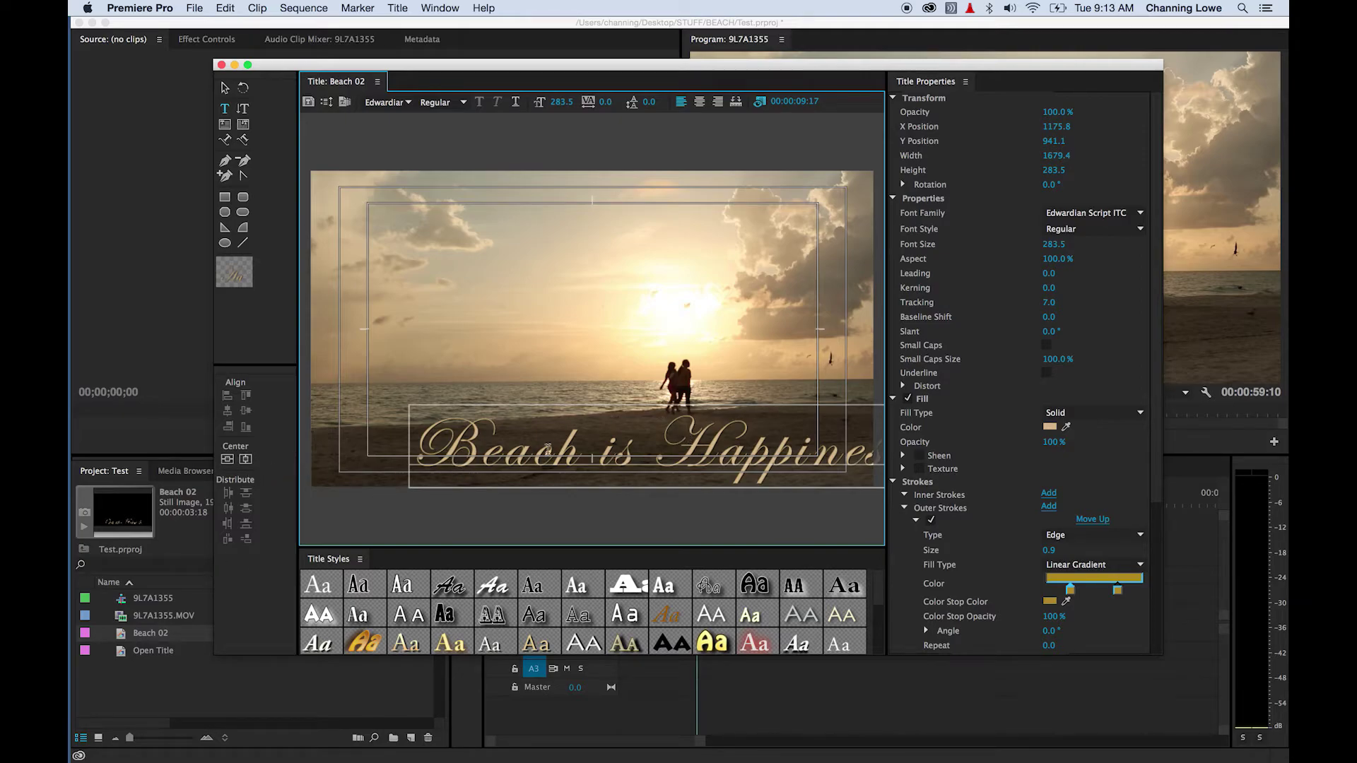
Centre the "Beach is Happiness" text horizontally with centred alignment, set its font size to 241.5, and close the title editor.
{"action": "left_click", "coordinate": [246, 460]}
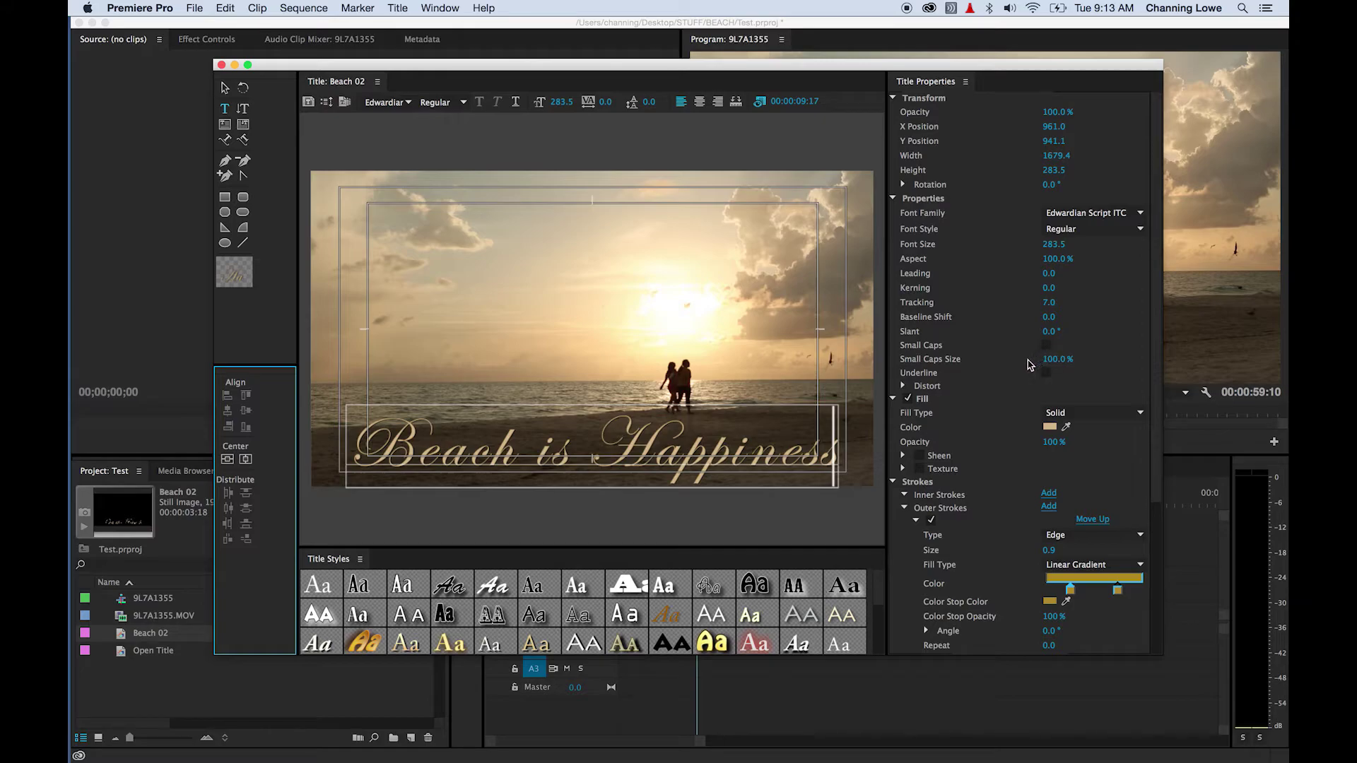
{"action": "left_click_drag", "start_coordinate": [1053, 244], "coordinate": [1004, 244]}
{"action": "left_click", "coordinate": [227, 459]}
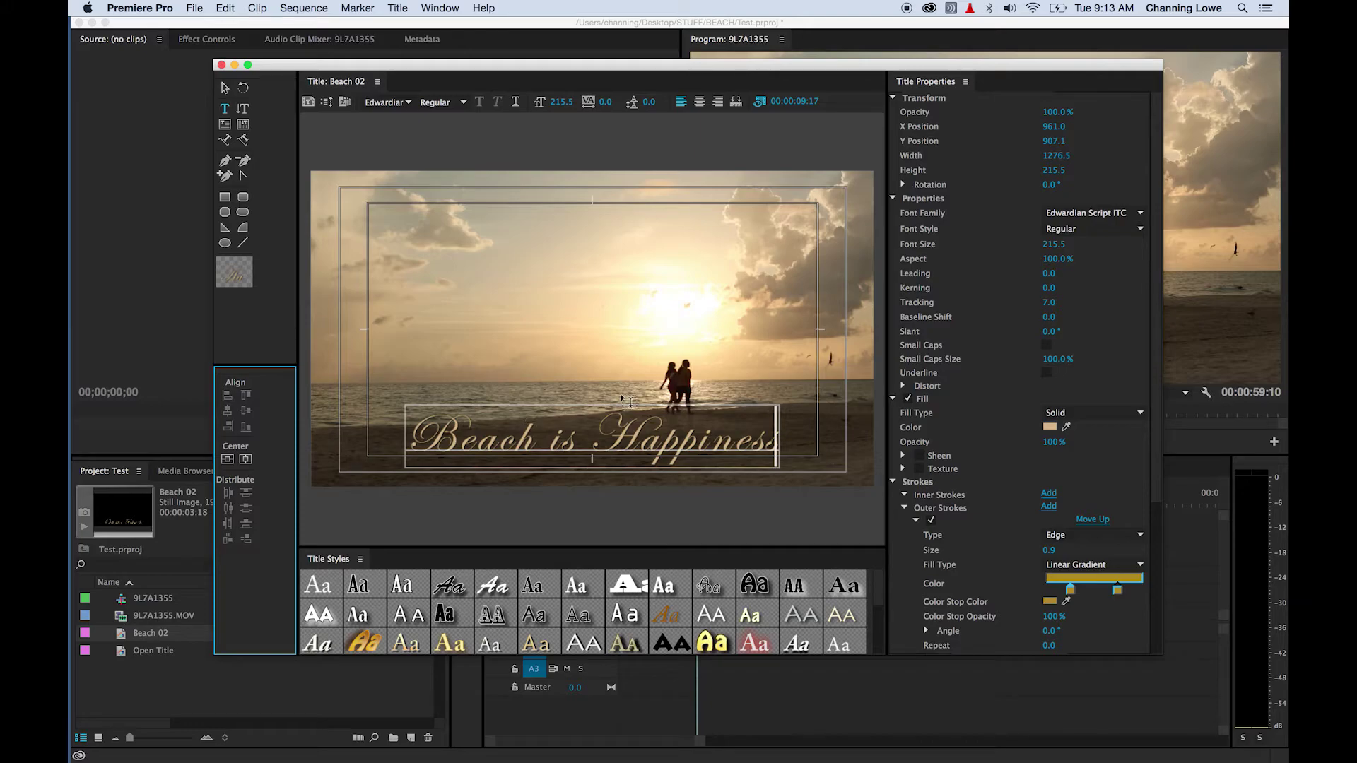
{"action": "left_click", "coordinate": [698, 104]}
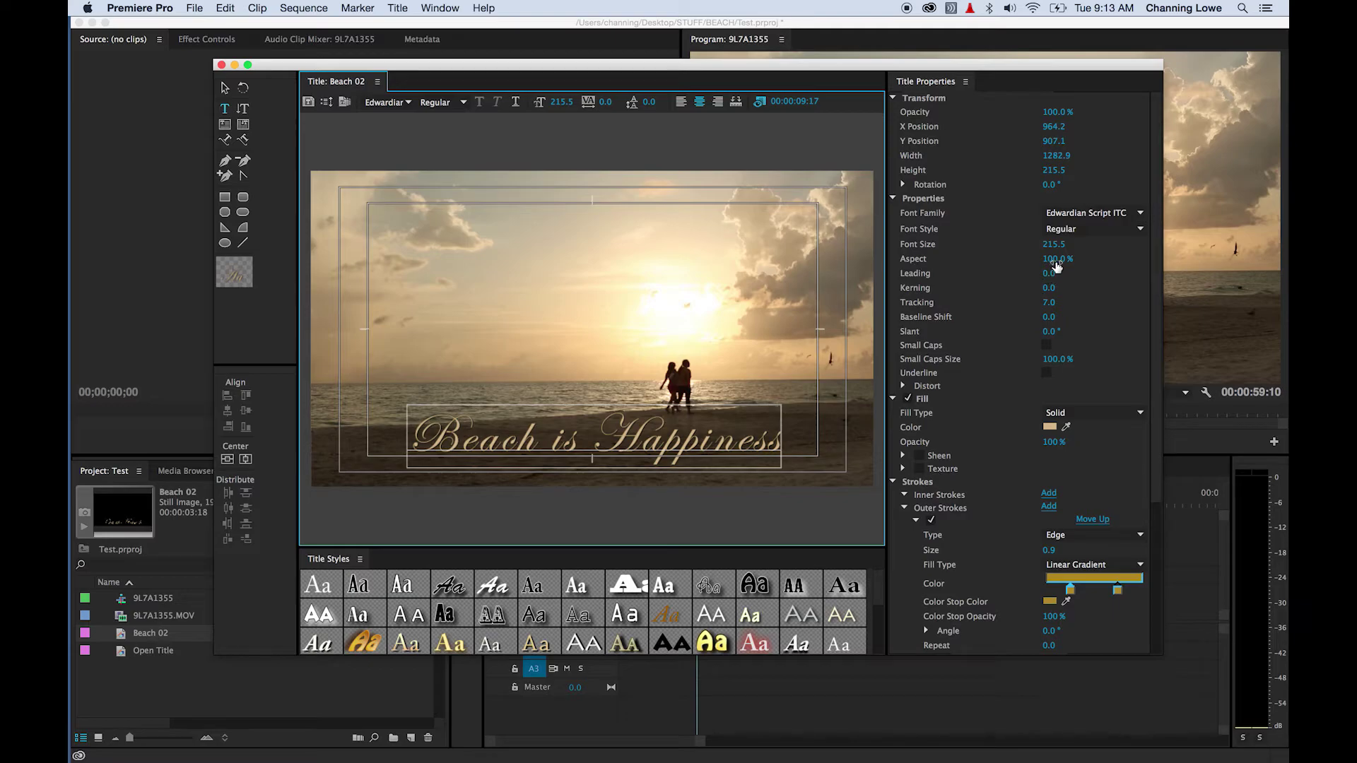
{"action": "mouse_move", "coordinate": [1058, 244]}
{"action": "left_mouse_down"}
{"action": "mouse_move", "coordinate": [1022, 245]}
{"action": "mouse_move", "coordinate": [1058, 245]}
{"action": "left_mouse_up"}
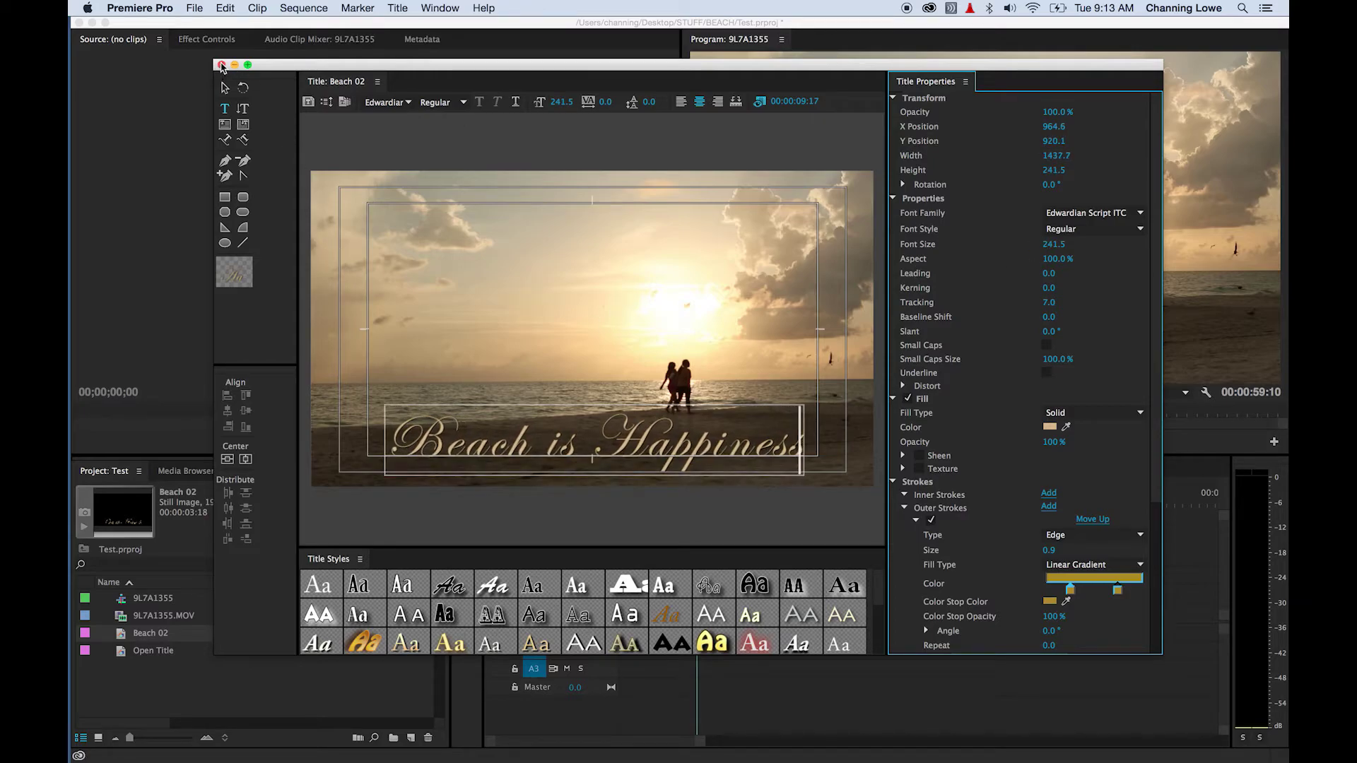
{"action": "left_click", "coordinate": [220, 65]}
Place Beach 02 on track V2 at 00:00:09:17, add the default transition to both ends, and play back the titles.
{"action": "left_click_drag", "start_coordinate": [130, 629], "coordinate": [730, 590]}
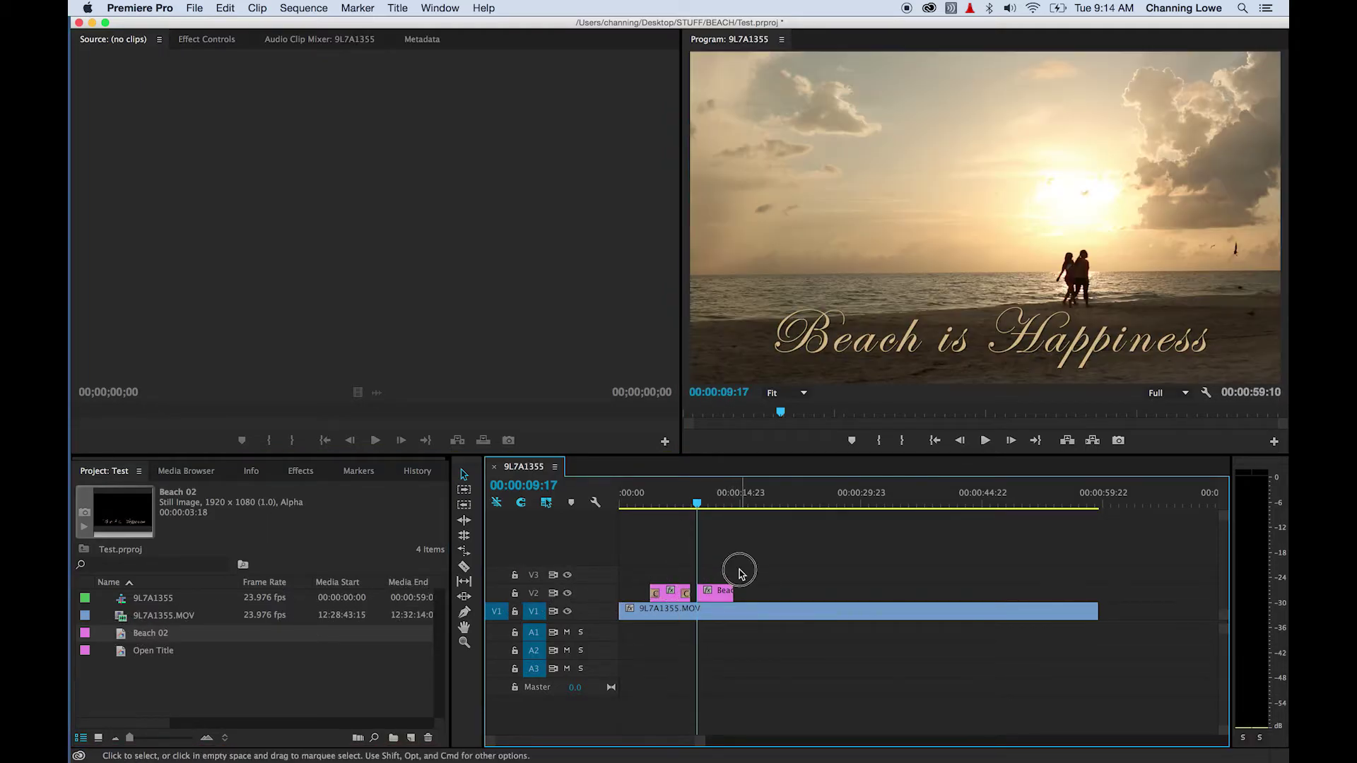
{"action": "left_click", "coordinate": [718, 593]}
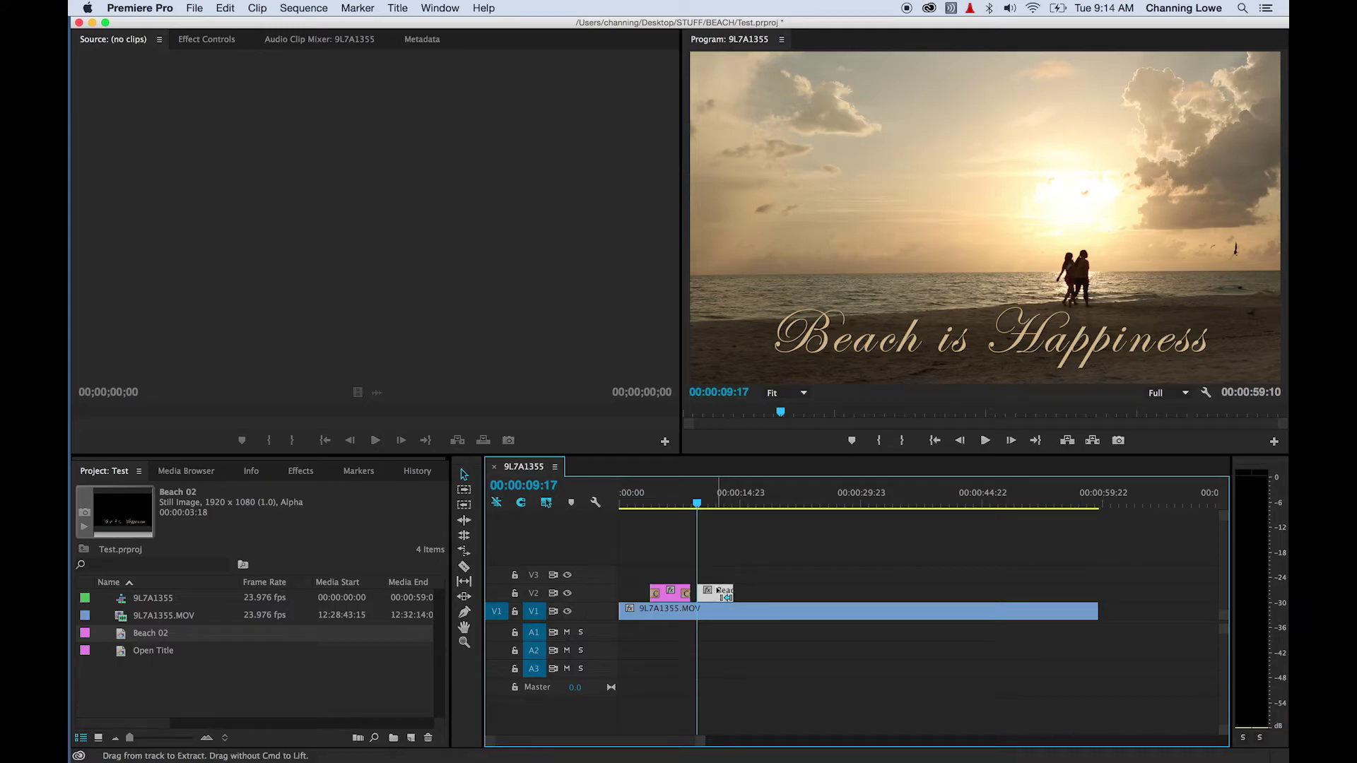
{"action": "key", "text": "super+d"}
{"action": "key", "text": "shift+equal"}
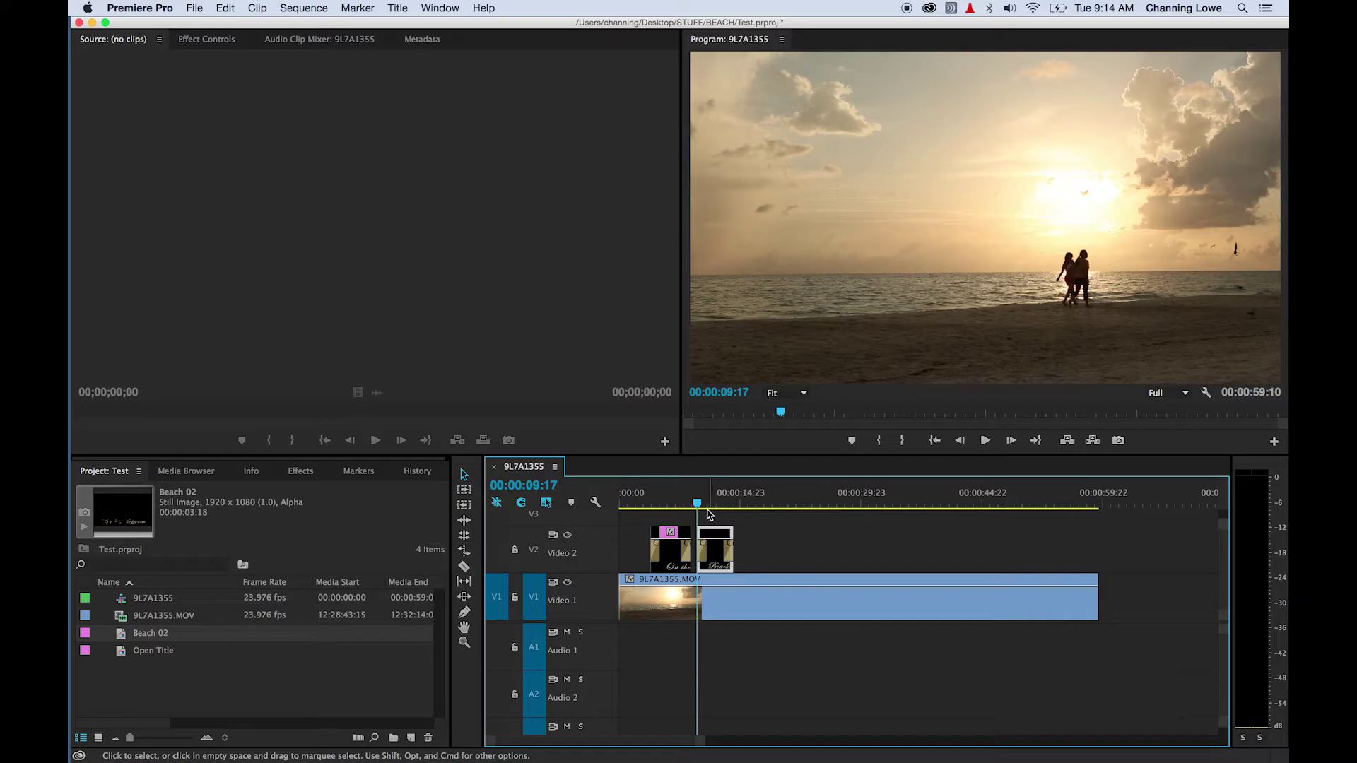
{"action": "left_click", "coordinate": [681, 499]}
{"action": "key", "text": "space"}
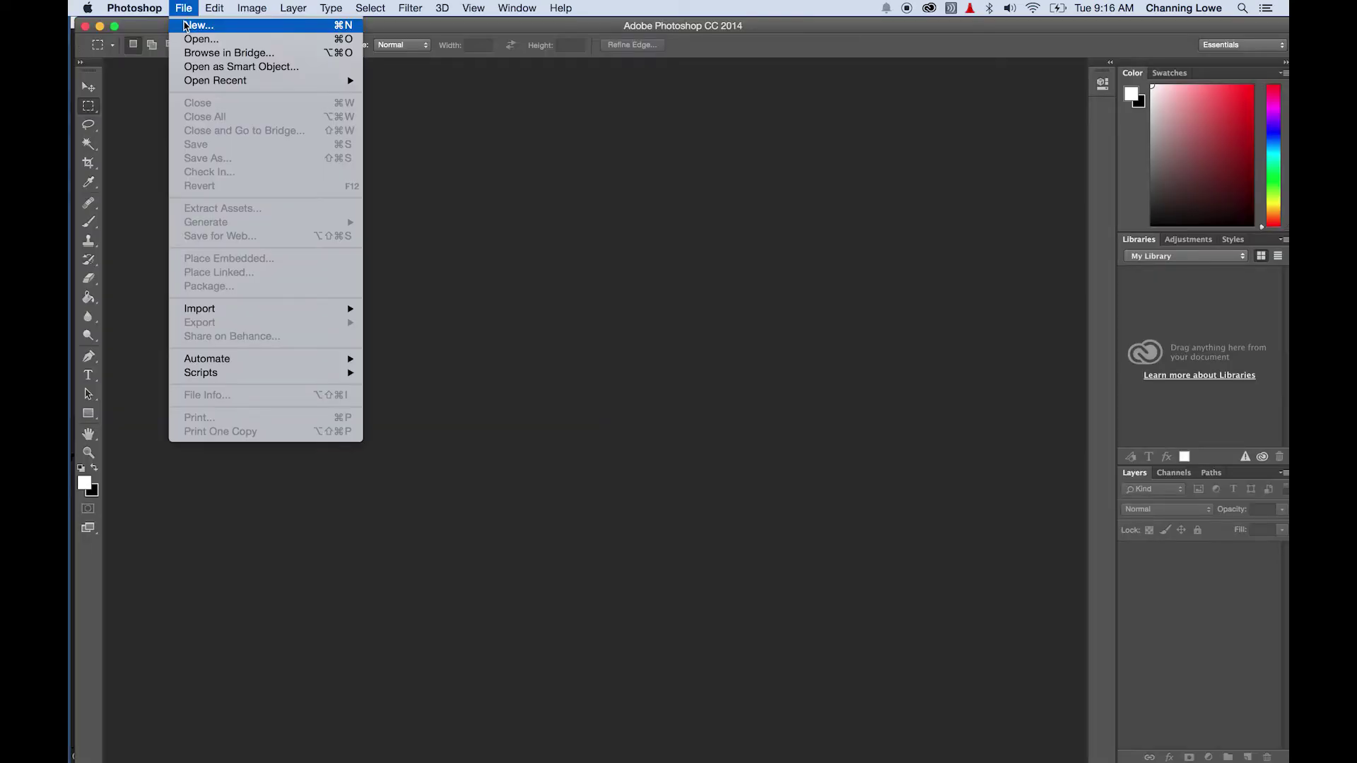
Switch to Photoshop and create a new document with the Film & Video preset at HDTV 1080p/29.97, 1920 x 1080 pixels.
{"action": "key", "text": "super+n"}
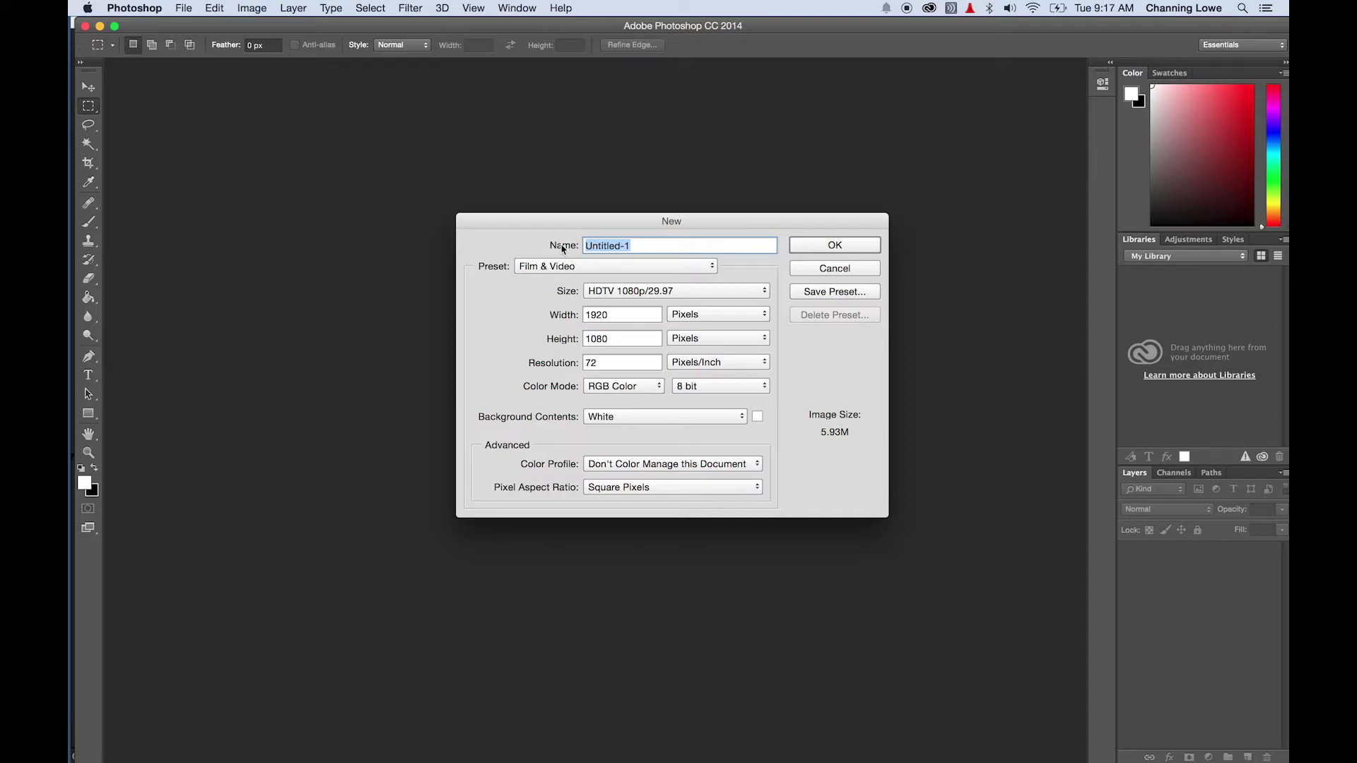
{"action": "left_click", "coordinate": [551, 266]}
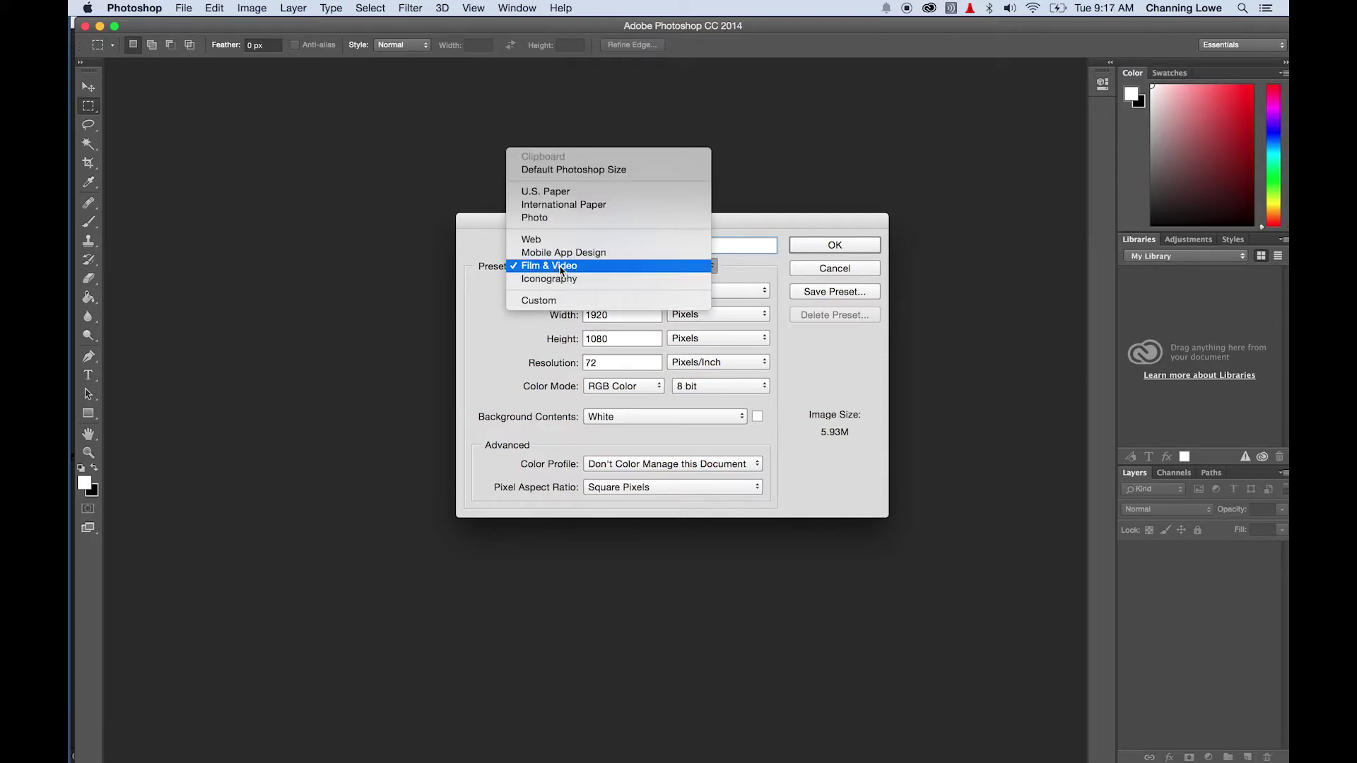
{"action": "left_click", "coordinate": [562, 267]}
{"action": "left_click", "coordinate": [642, 292]}
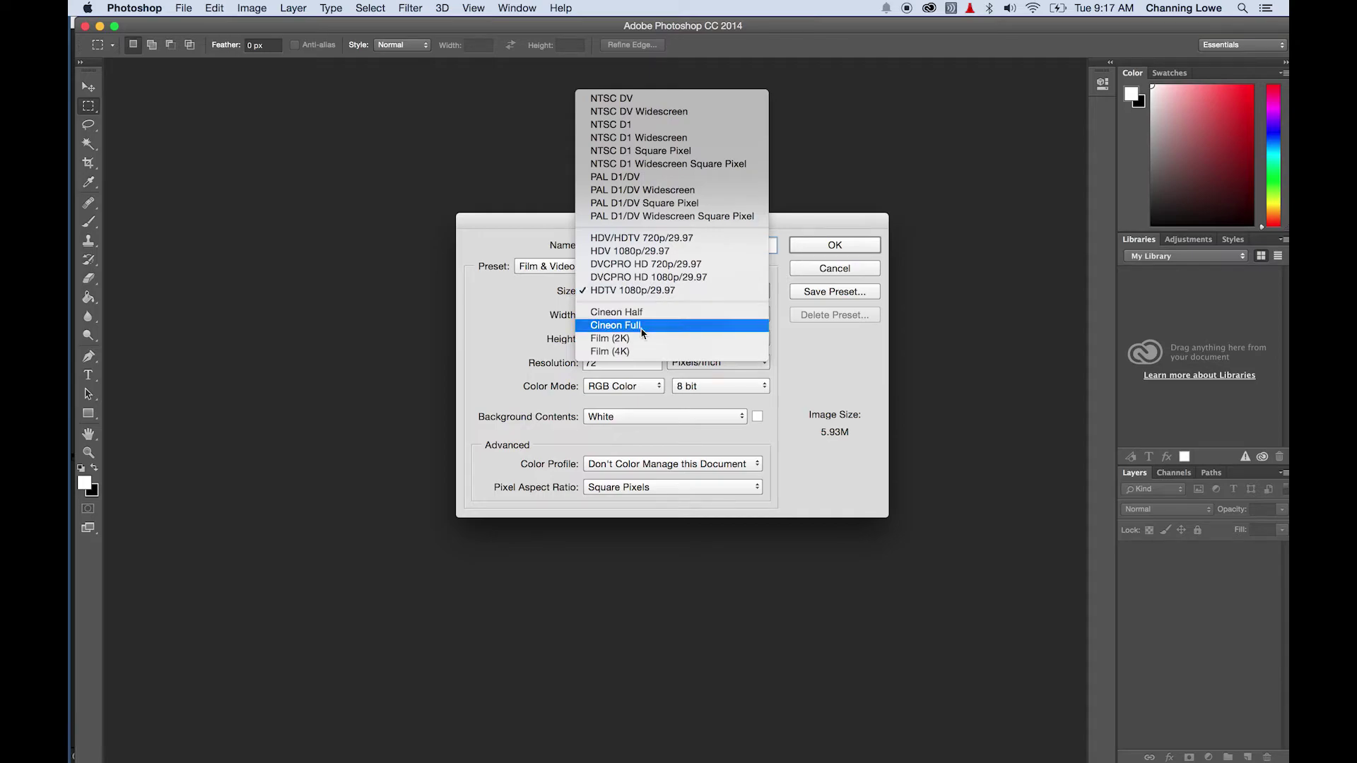
{"action": "left_click", "coordinate": [698, 291]}
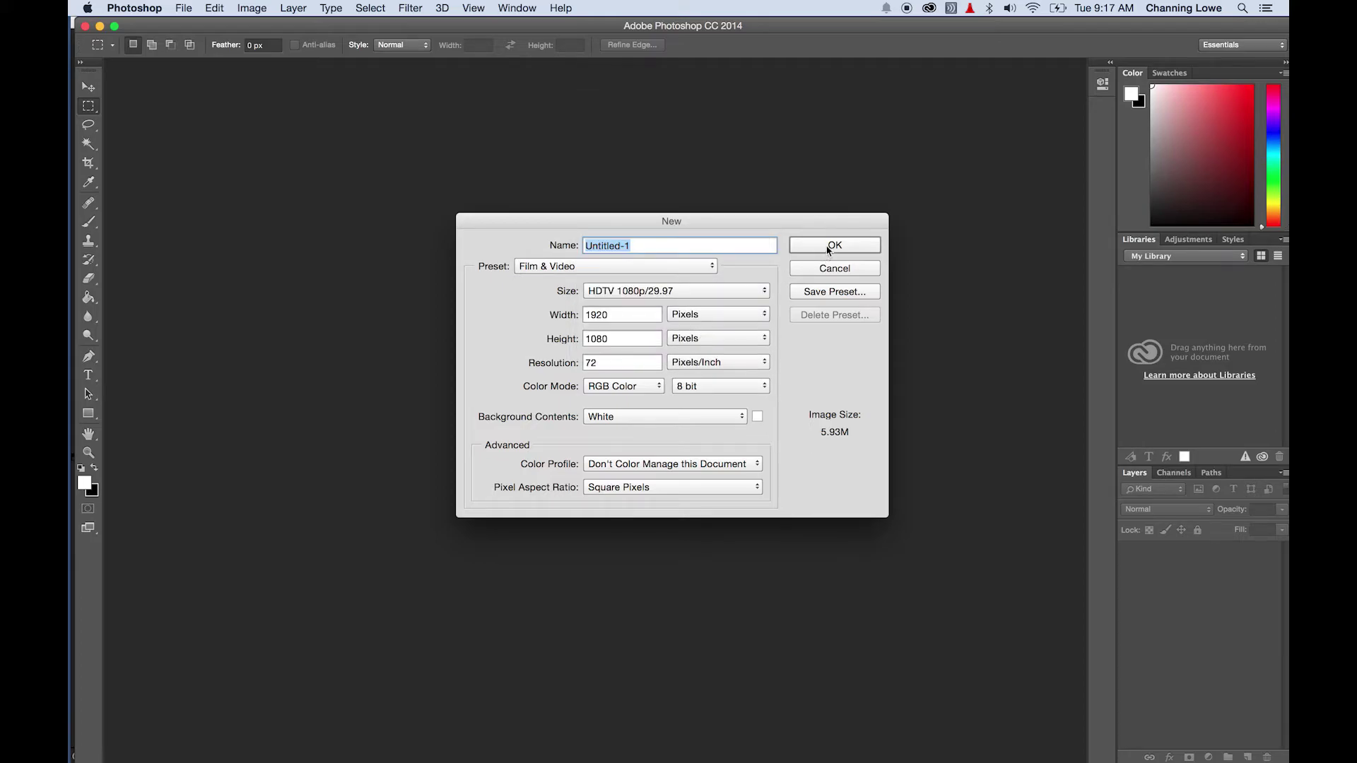
{"action": "left_click", "coordinate": [828, 248]}
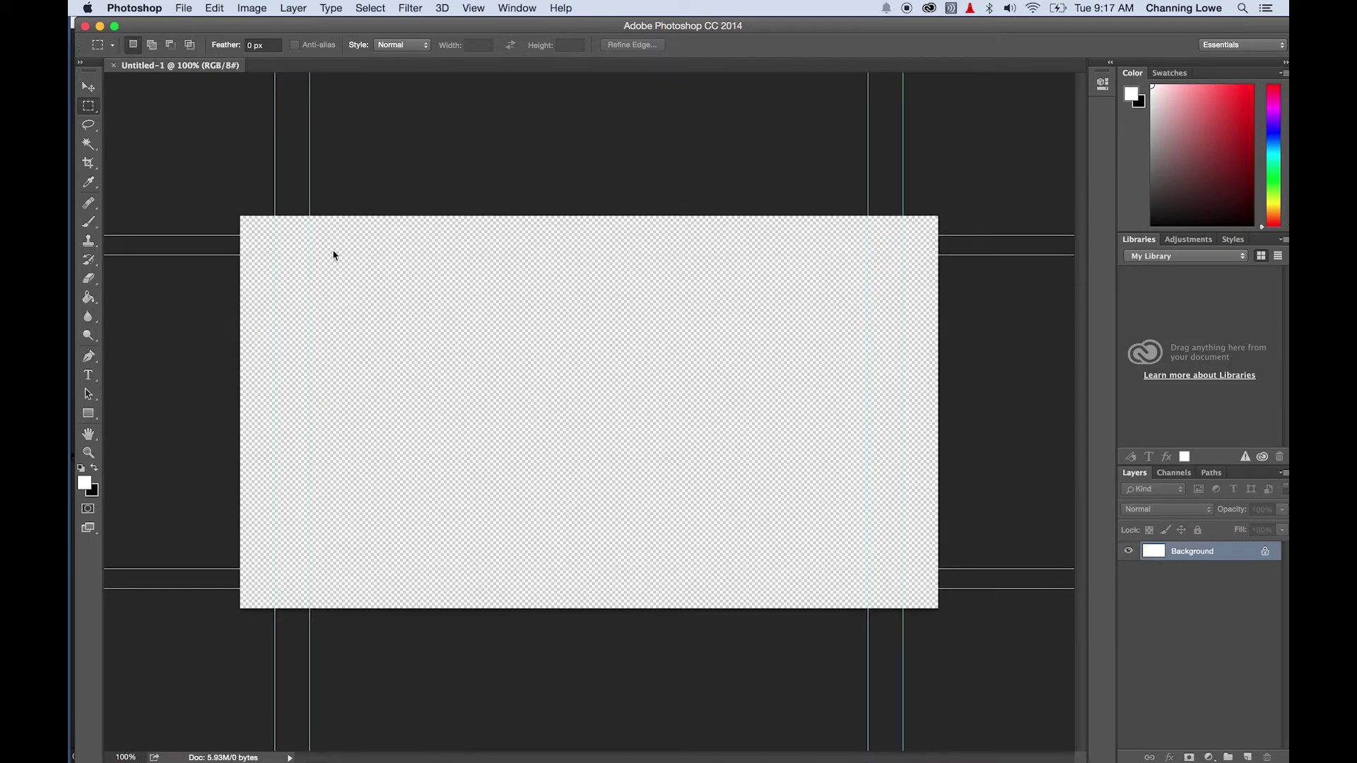
Place Palm Tree.png from the BEACH folder into the document, right of centre at about X 1359.5, Y 657.5 px.
{"action": "key", "text": "super+Tab"}
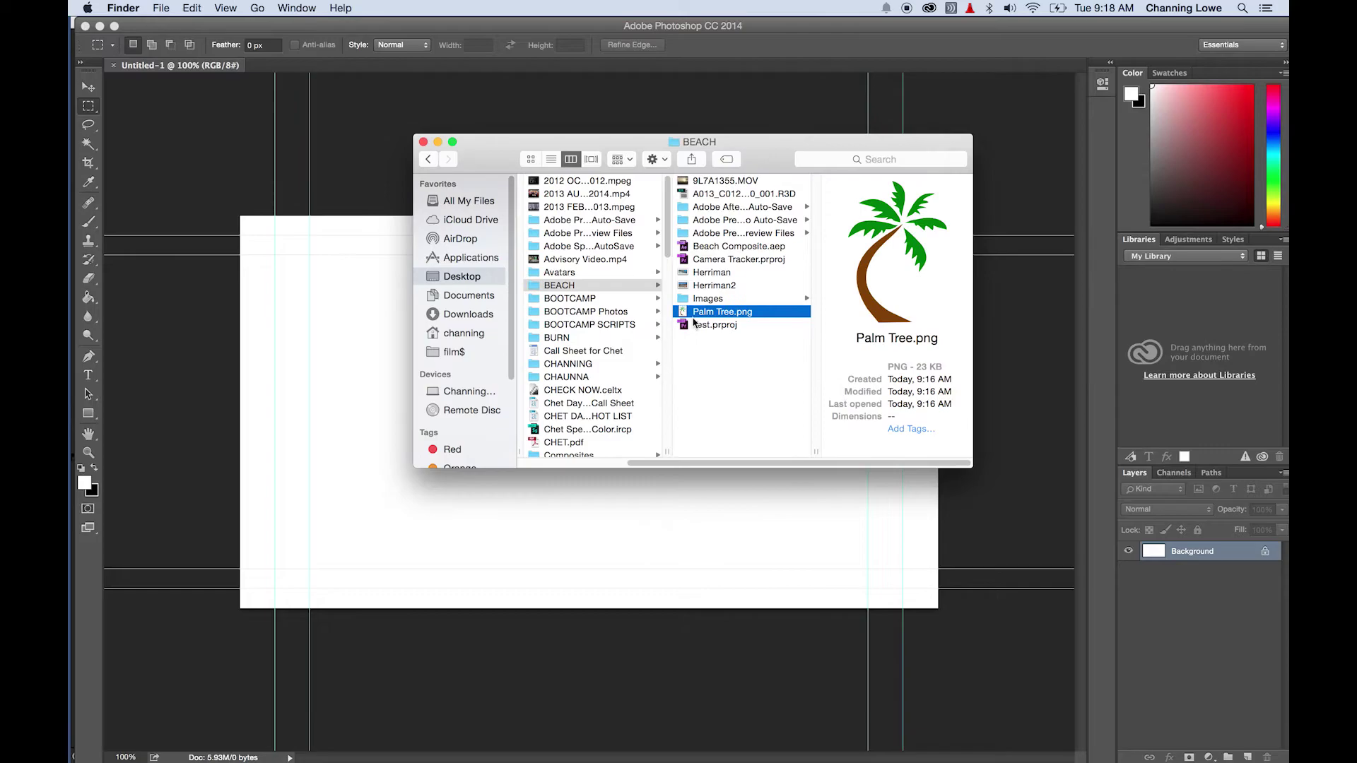
{"action": "left_click_drag", "start_coordinate": [693, 313], "coordinate": [352, 369]}
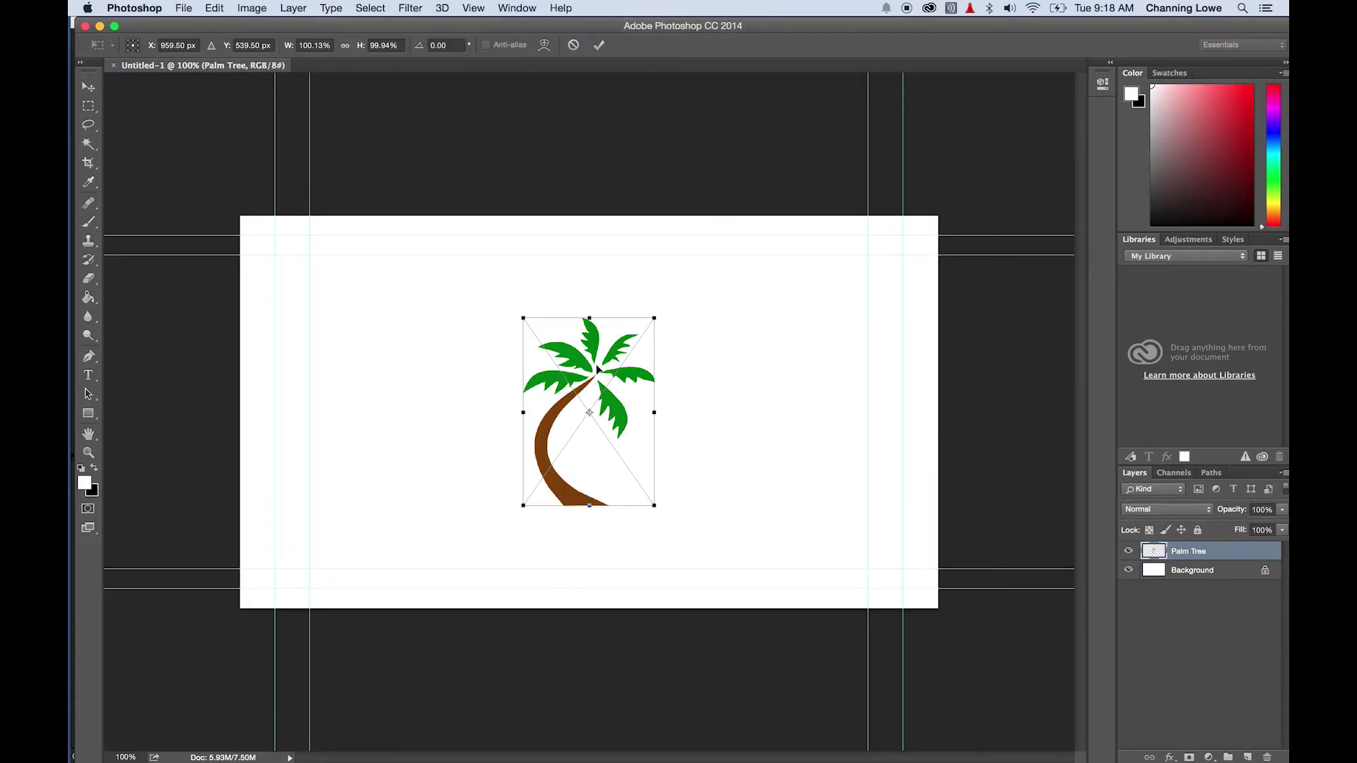
{"action": "left_click_drag", "start_coordinate": [597, 367], "coordinate": [742, 409]}
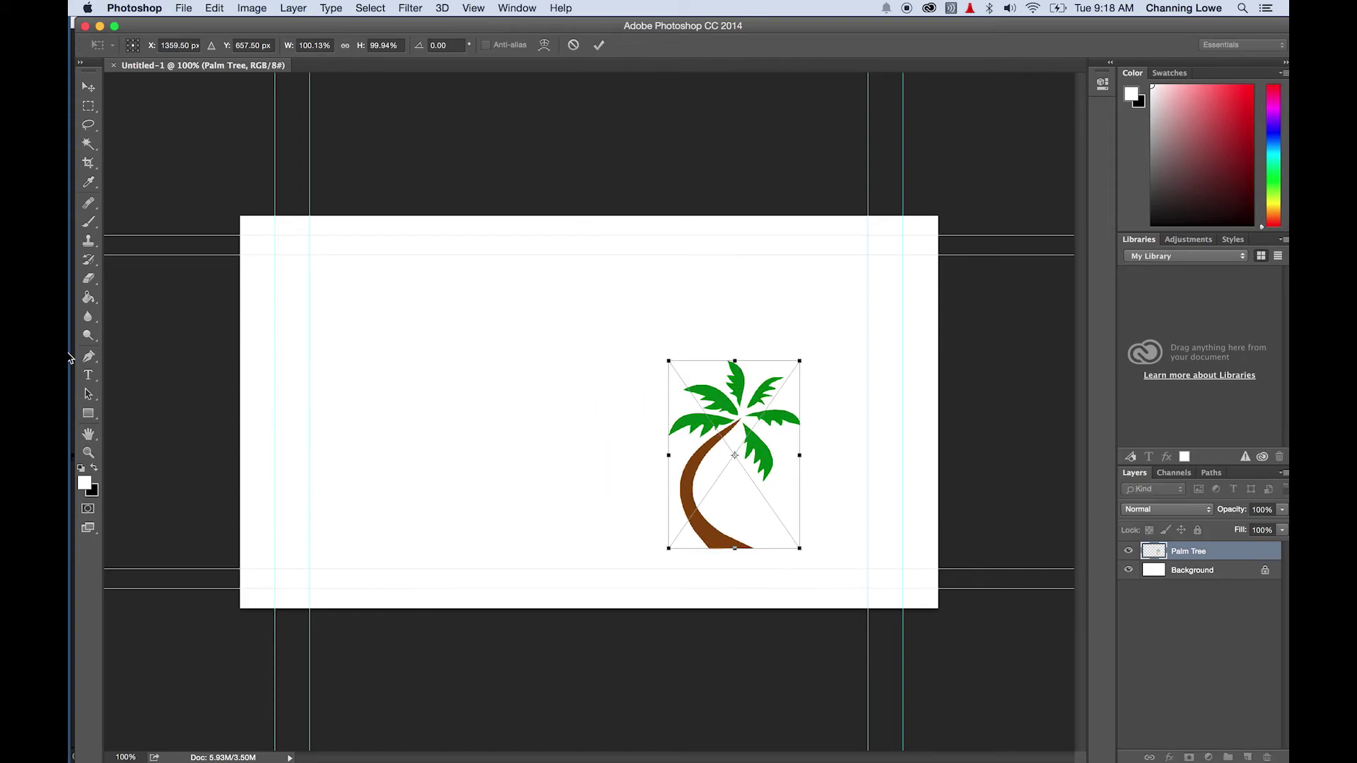
{"action": "left_click", "coordinate": [93, 383]}
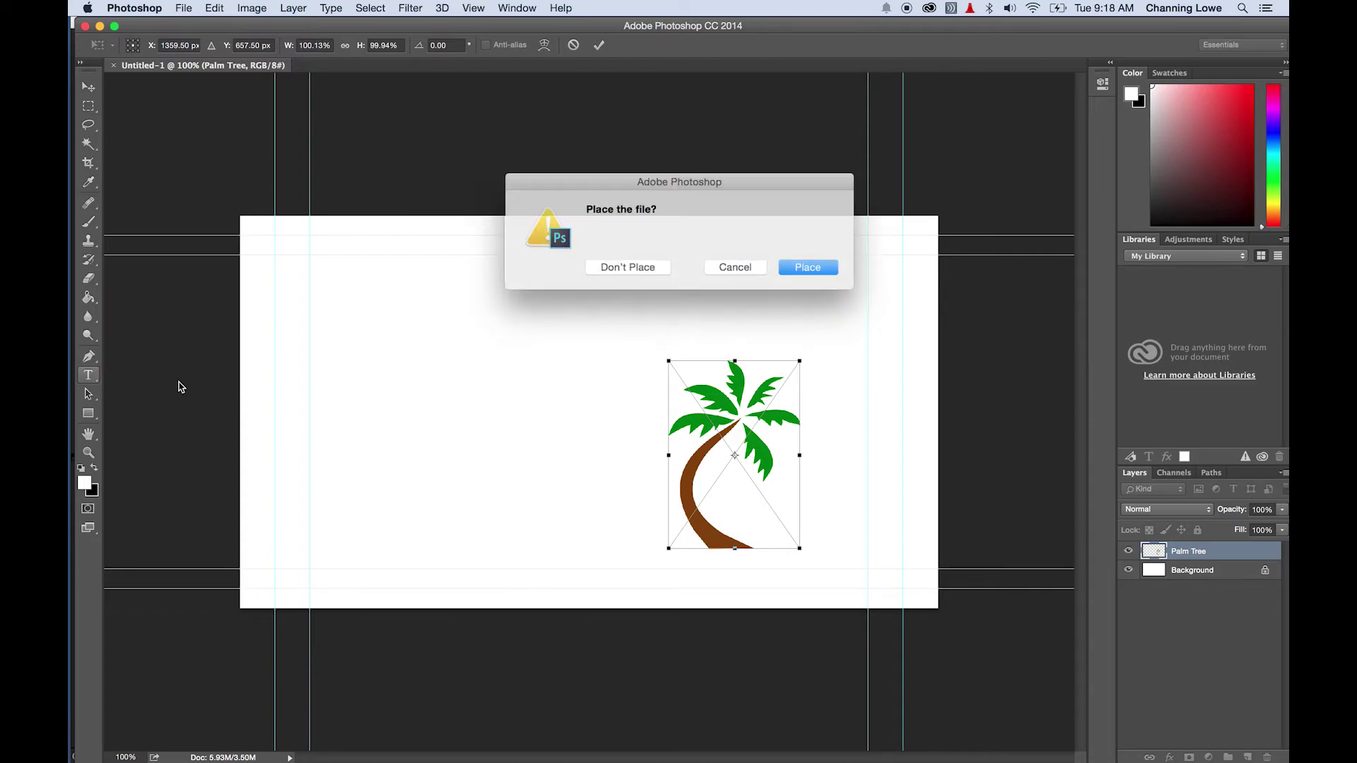
{"action": "left_click", "coordinate": [798, 265]}
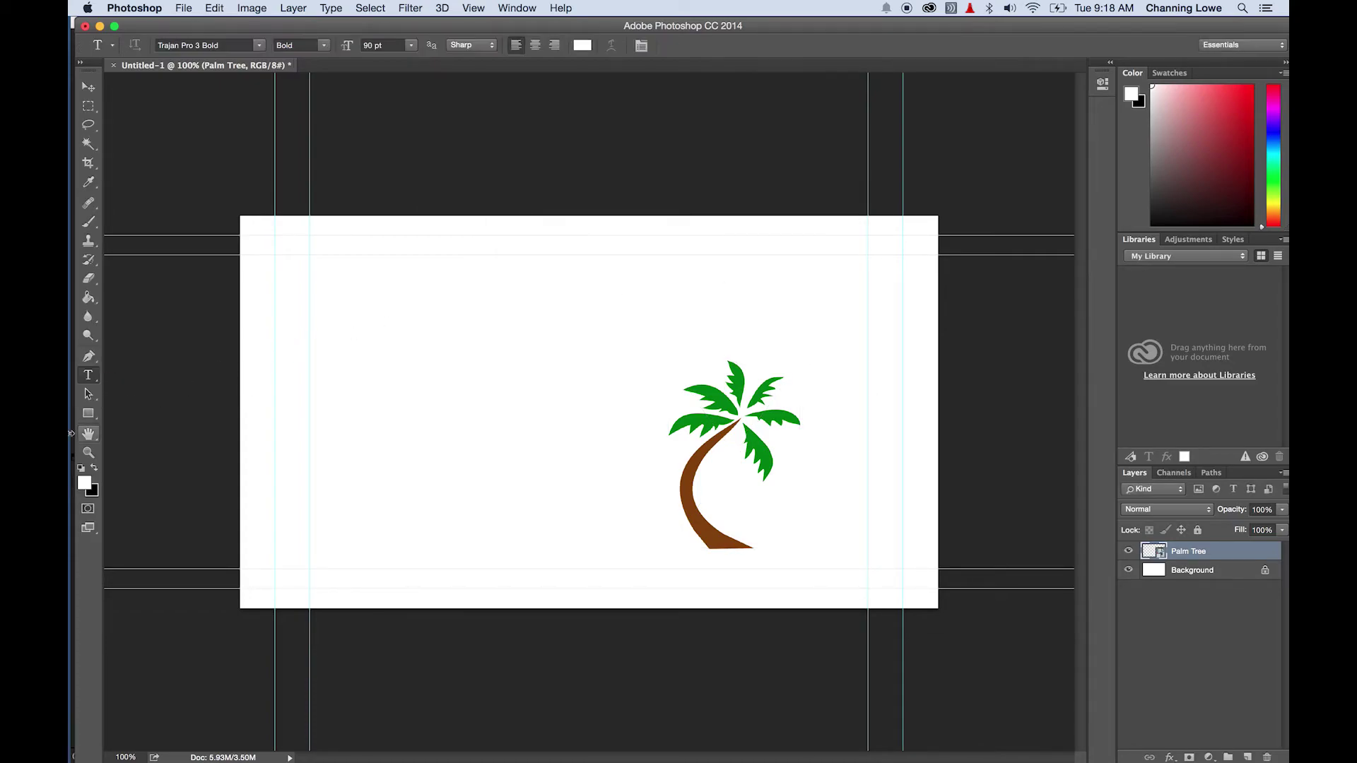
Add the text "On the Beach" in yellow Trajan Pro 3 Bold across the lower canvas and enlarge it to 171.25 pt.
{"action": "left_click", "coordinate": [353, 489]}
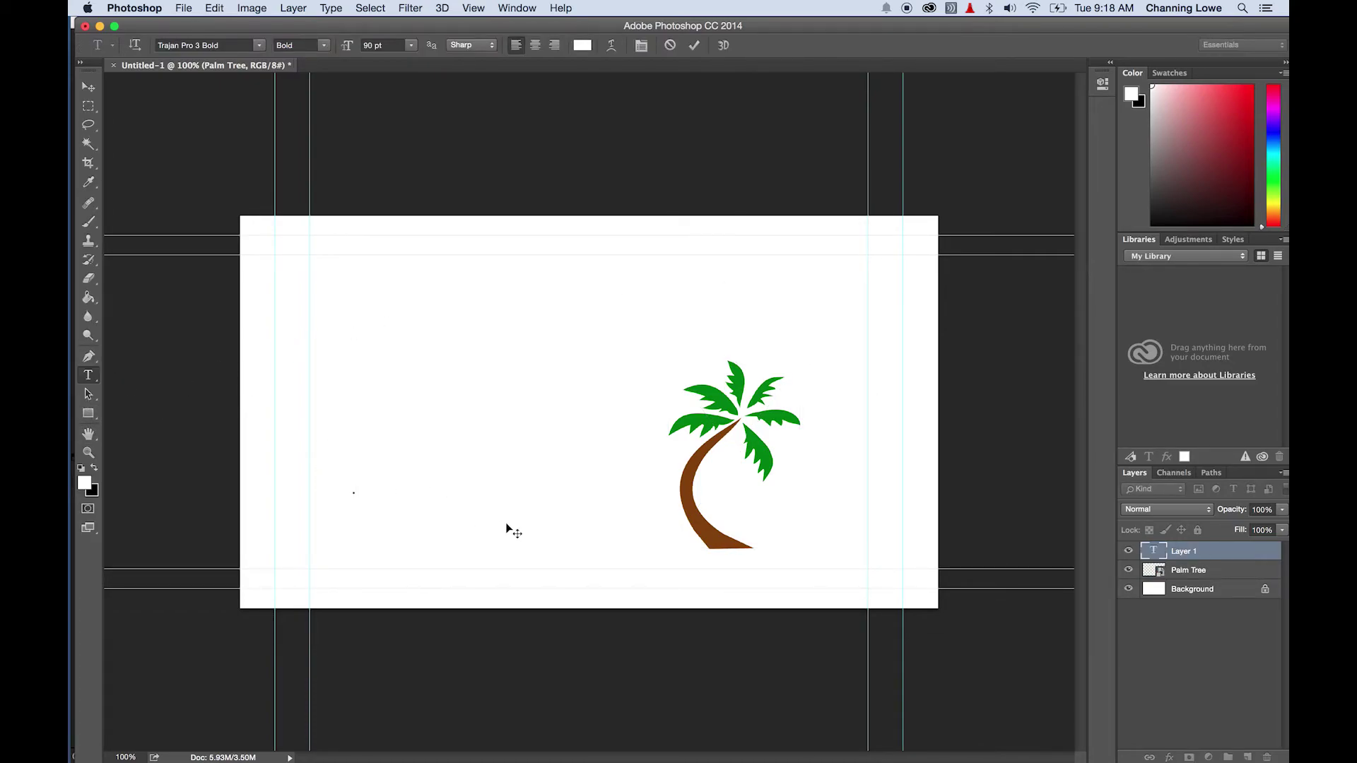
{"action": "left_click", "coordinate": [95, 468]}
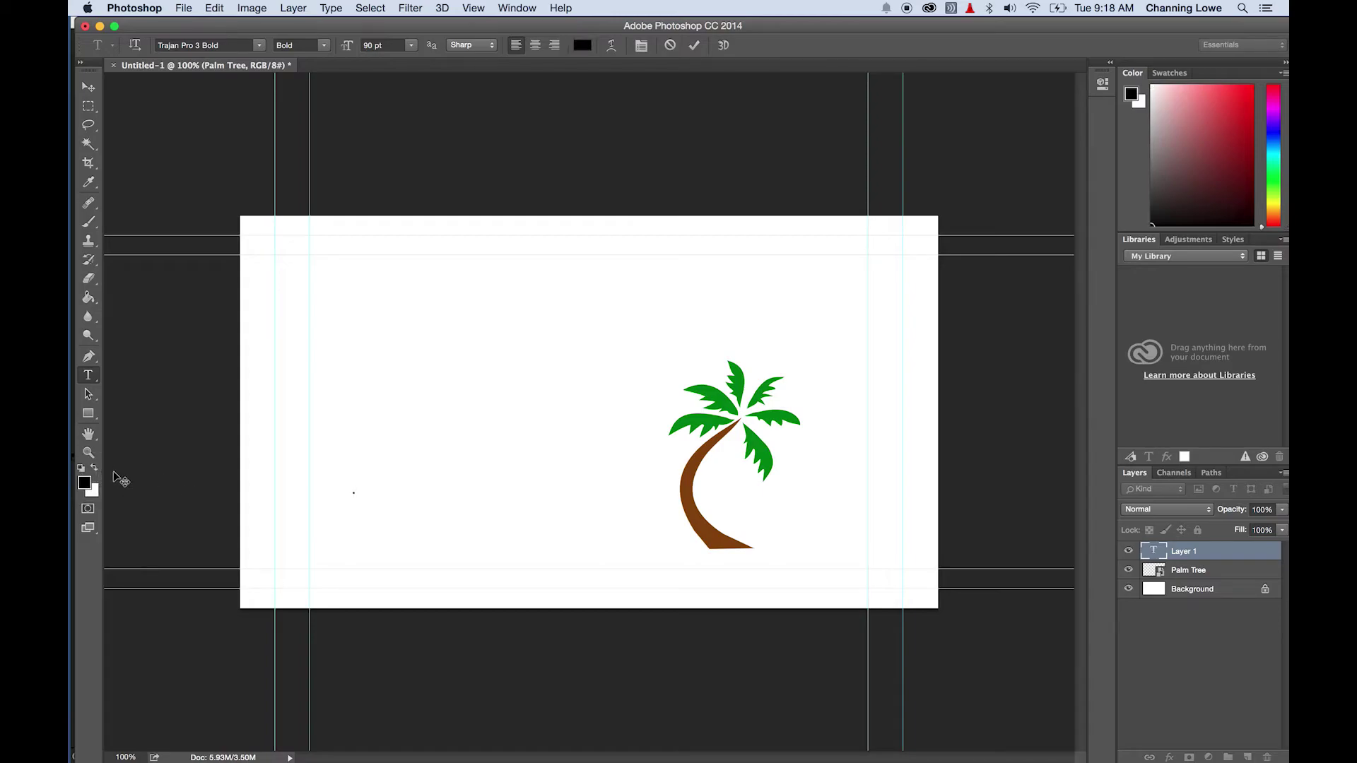
{"action": "left_click", "coordinate": [85, 485]}
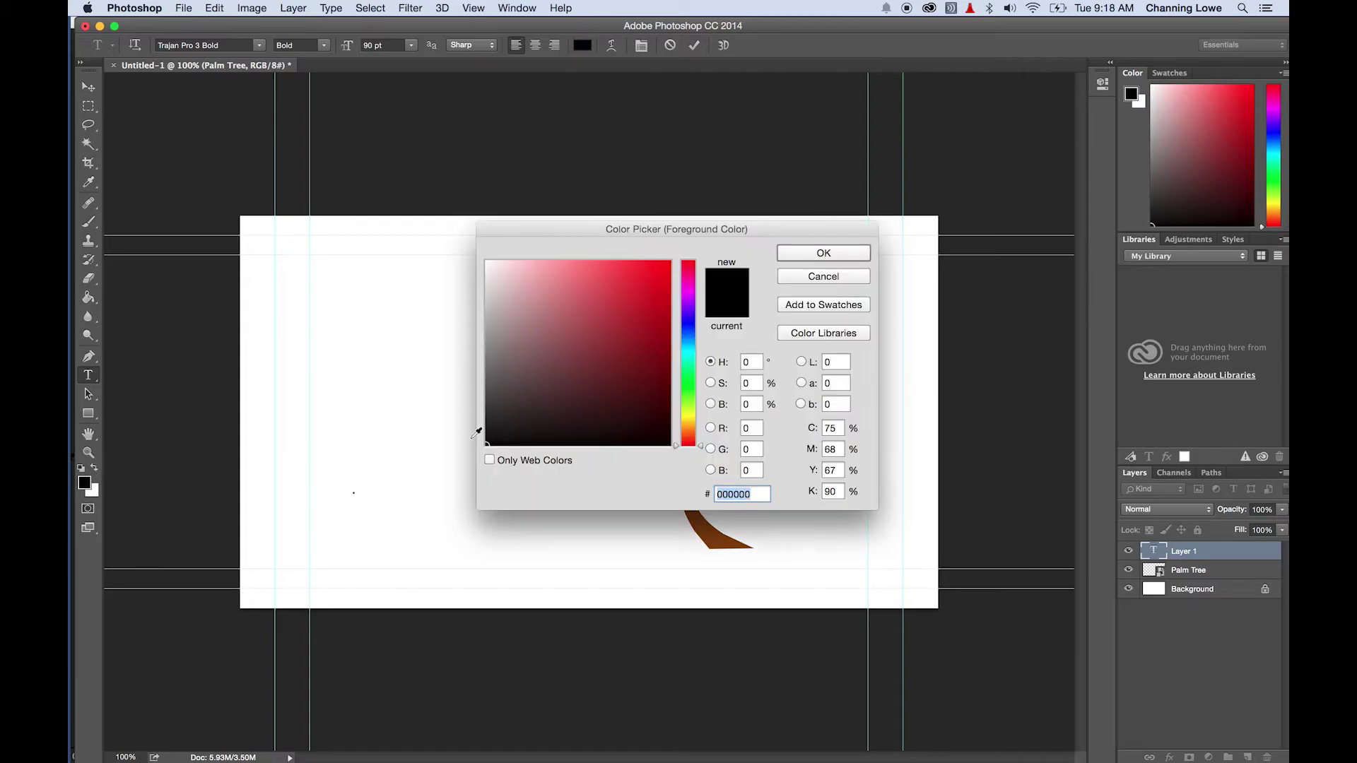
{"action": "left_click", "coordinate": [689, 412]}
{"action": "mouse_move", "coordinate": [689, 412]}
{"action": "left_mouse_down"}
{"action": "mouse_move", "coordinate": [690, 398]}
{"action": "mouse_move", "coordinate": [688, 424]}
{"action": "left_mouse_up"}
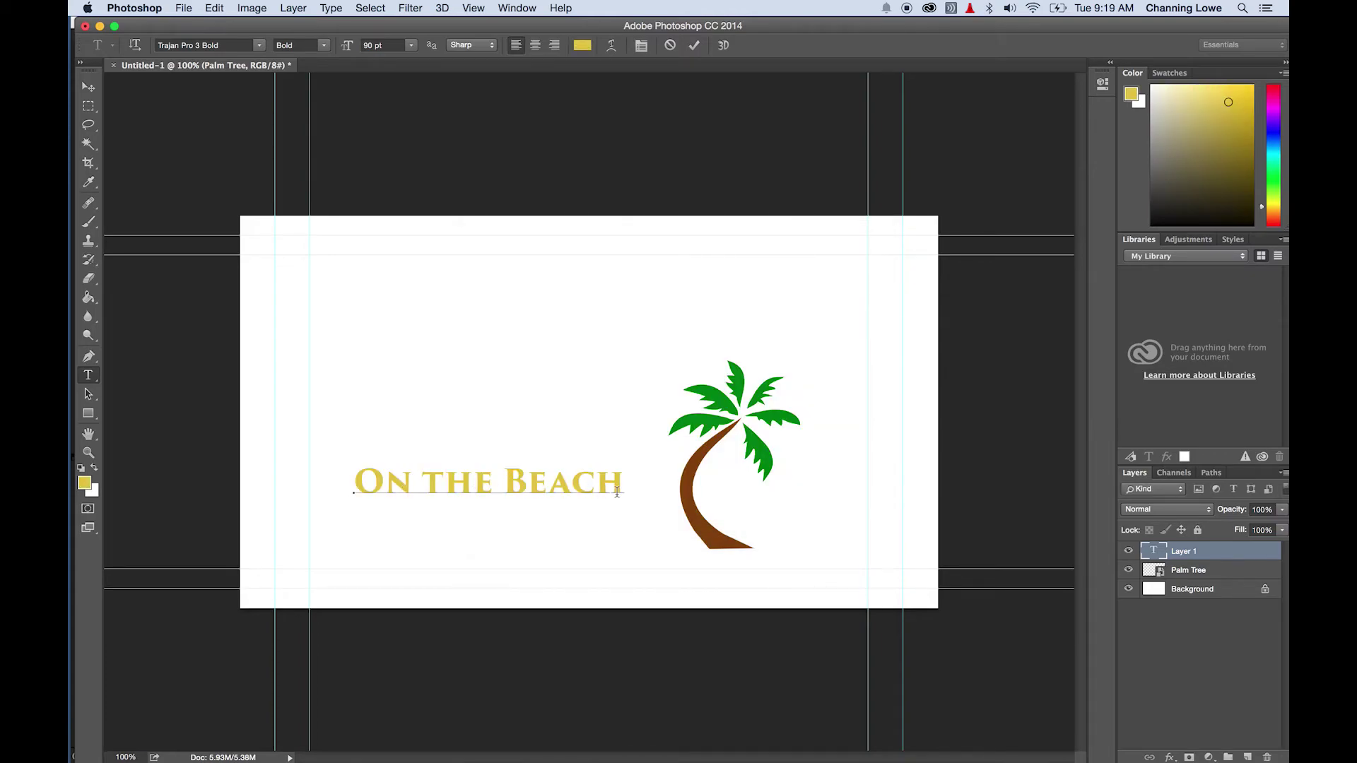
{"action": "left_click_drag", "start_coordinate": [622, 484], "coordinate": [354, 488]}
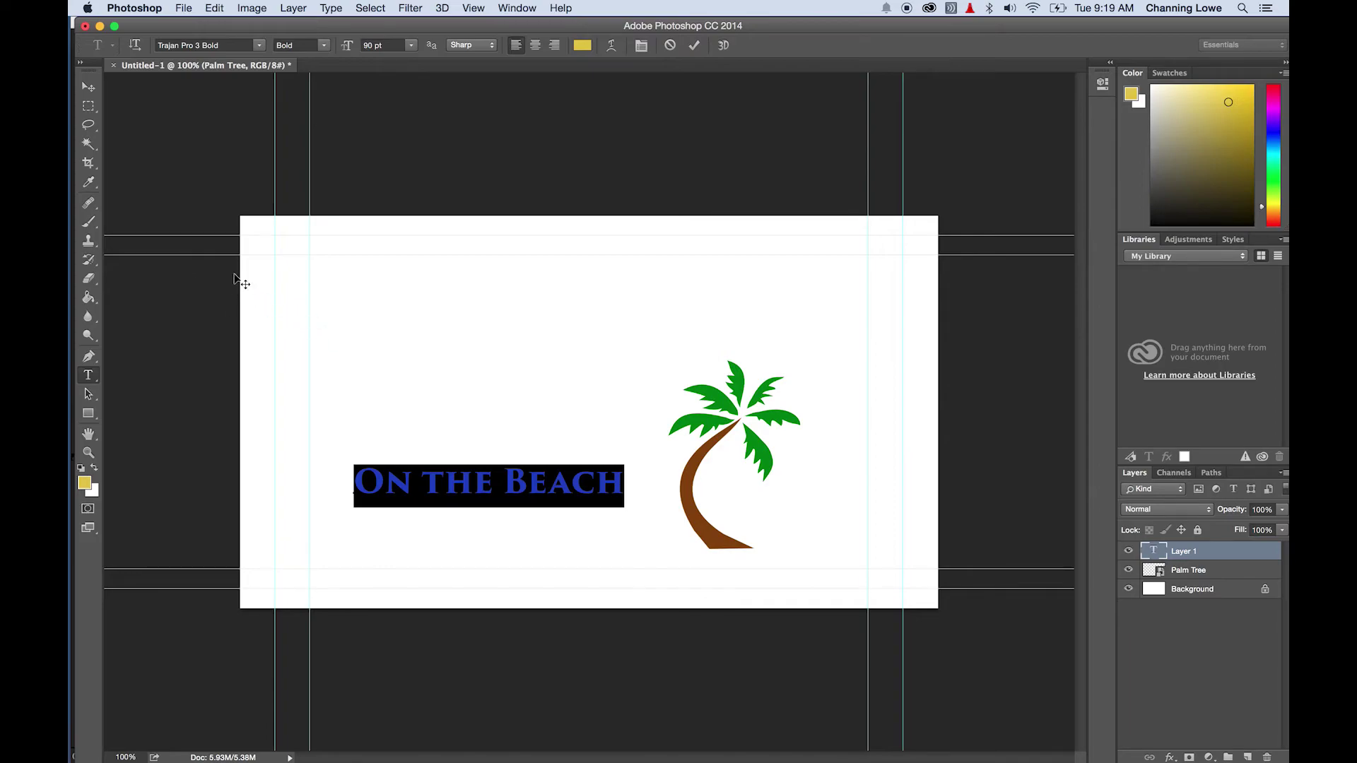
{"action": "left_click", "coordinate": [90, 376]}
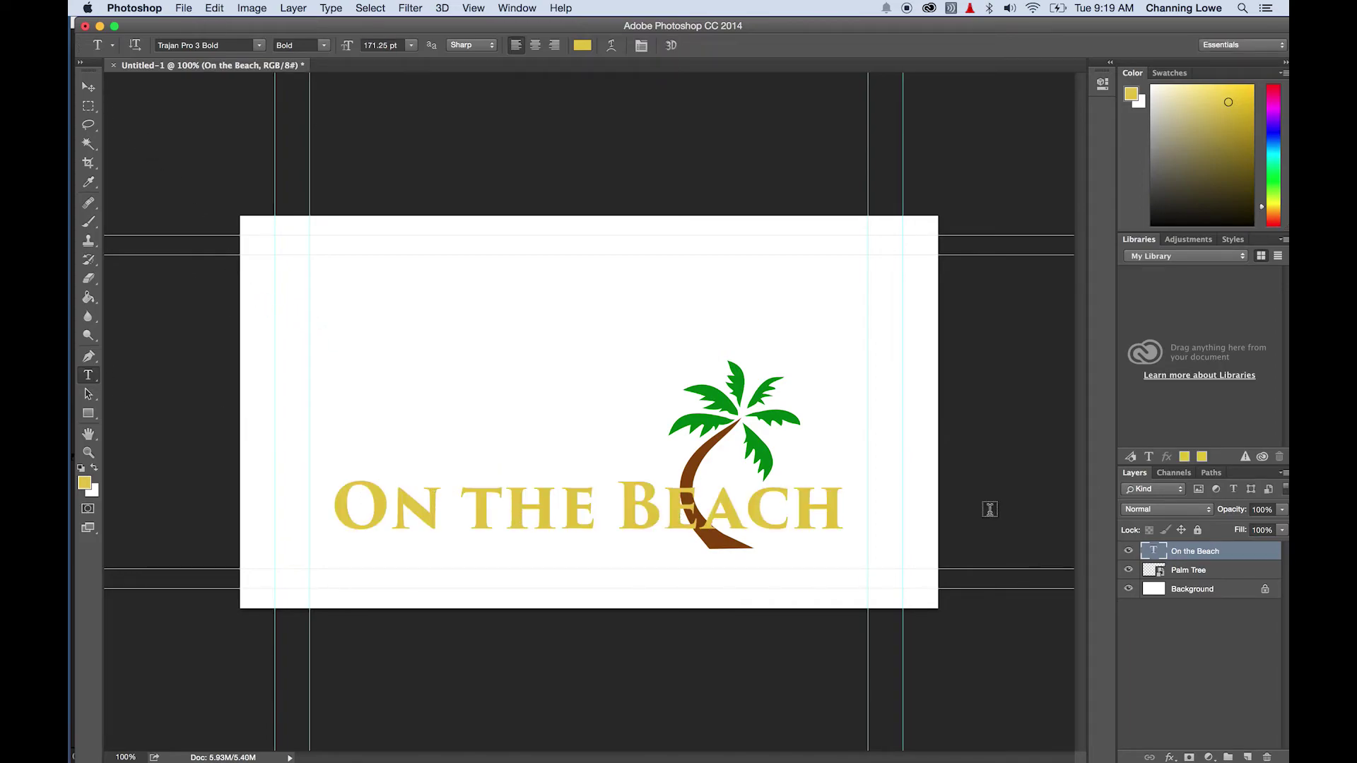
Add a Bevel & Emboss style to the On the Beach text layer with depth 272% and size 9 px.
{"action": "right_click", "coordinate": [1219, 559]}
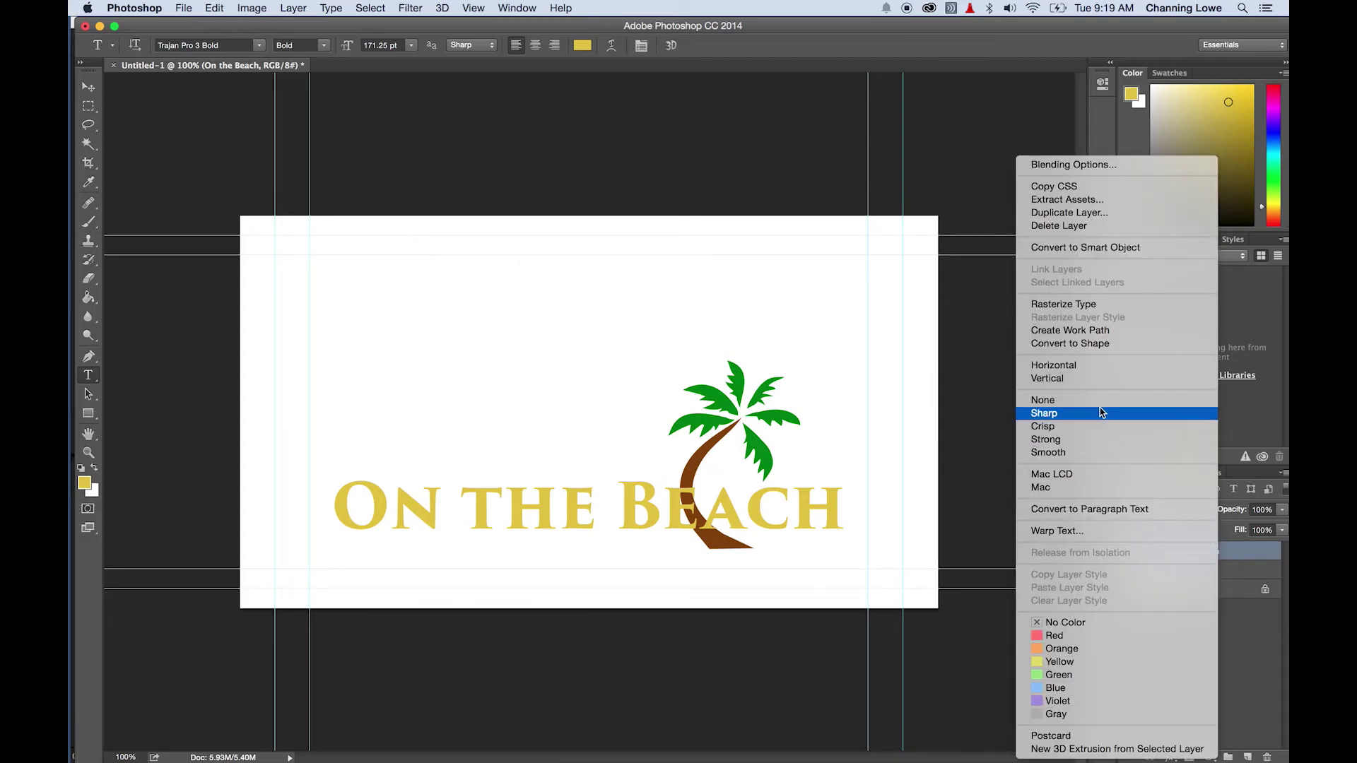
{"action": "left_click", "coordinate": [1081, 165]}
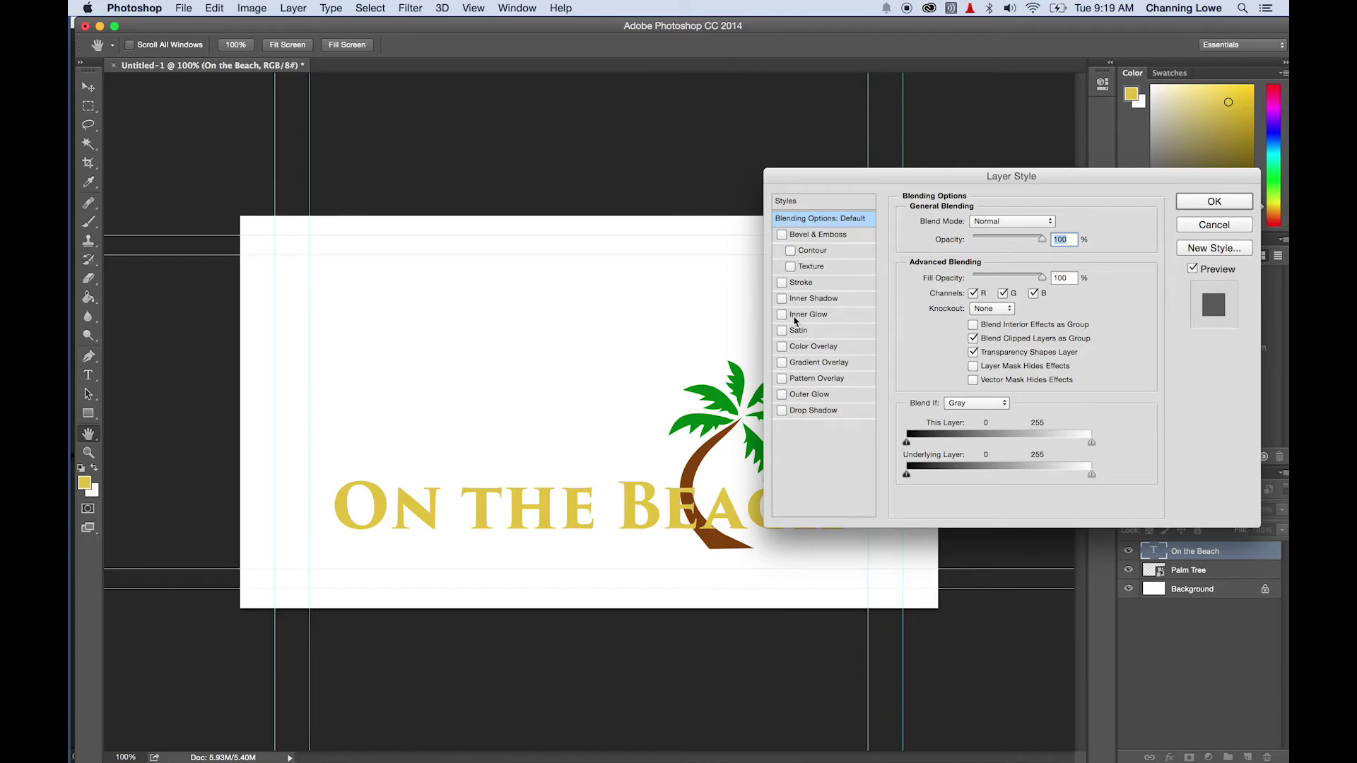
{"action": "left_click", "coordinate": [799, 236]}
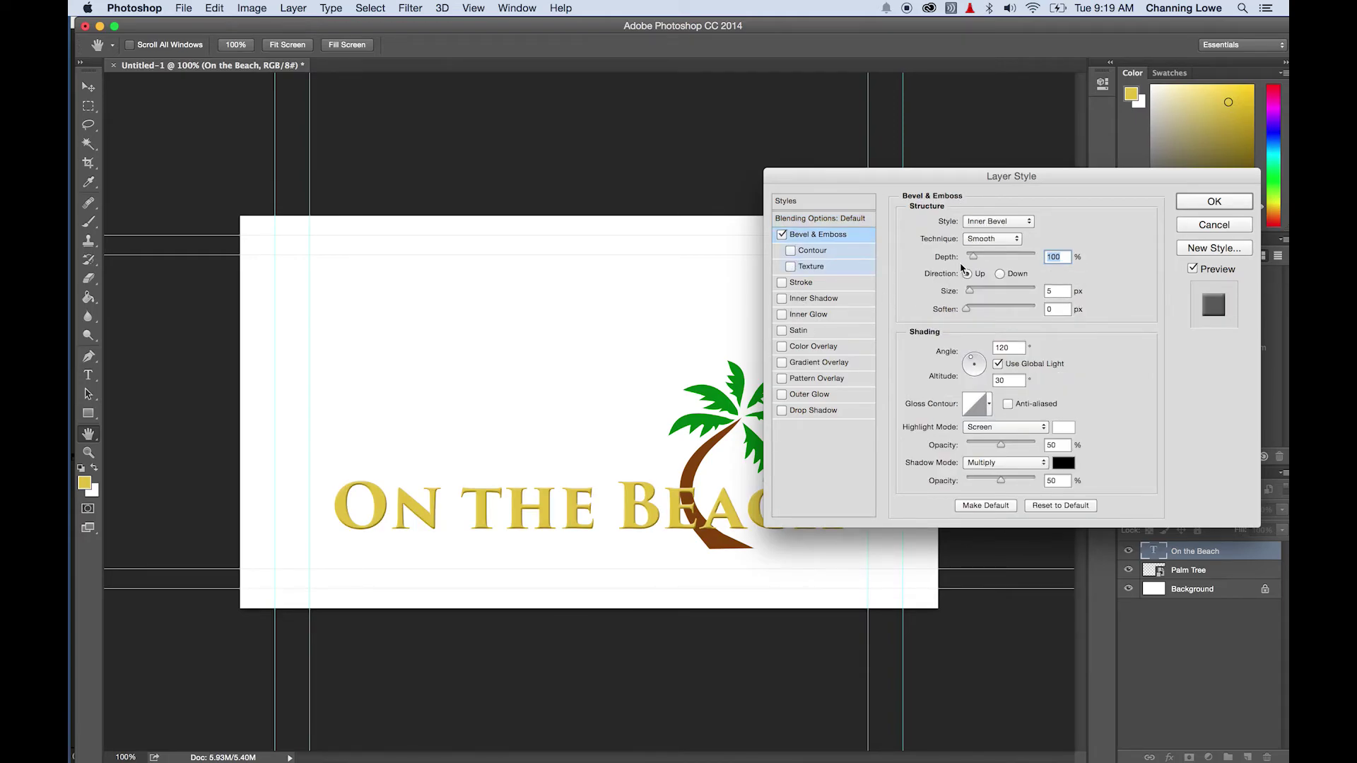
{"action": "left_click_drag", "start_coordinate": [973, 257], "coordinate": [984, 291]}
{"action": "left_click_drag", "start_coordinate": [977, 292], "coordinate": [973, 292]}
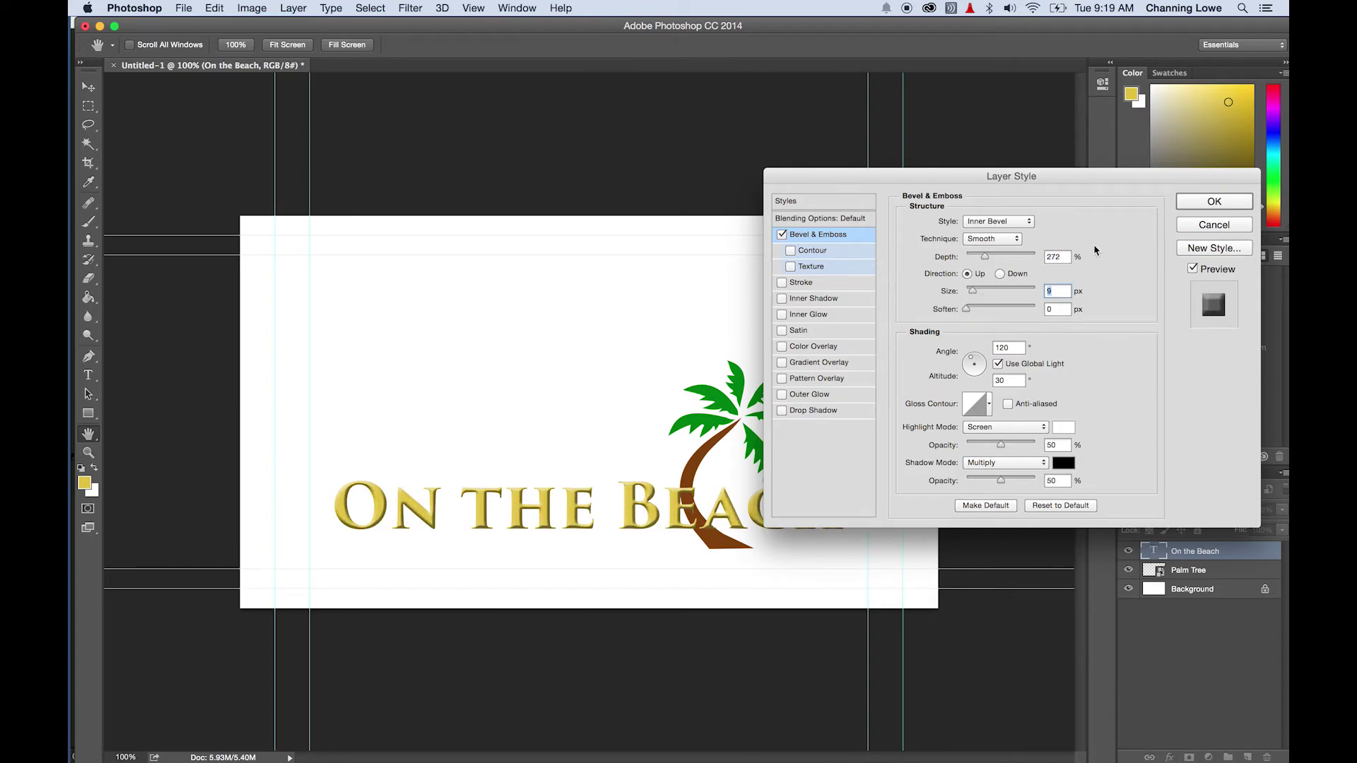
{"action": "left_click", "coordinate": [1206, 203]}
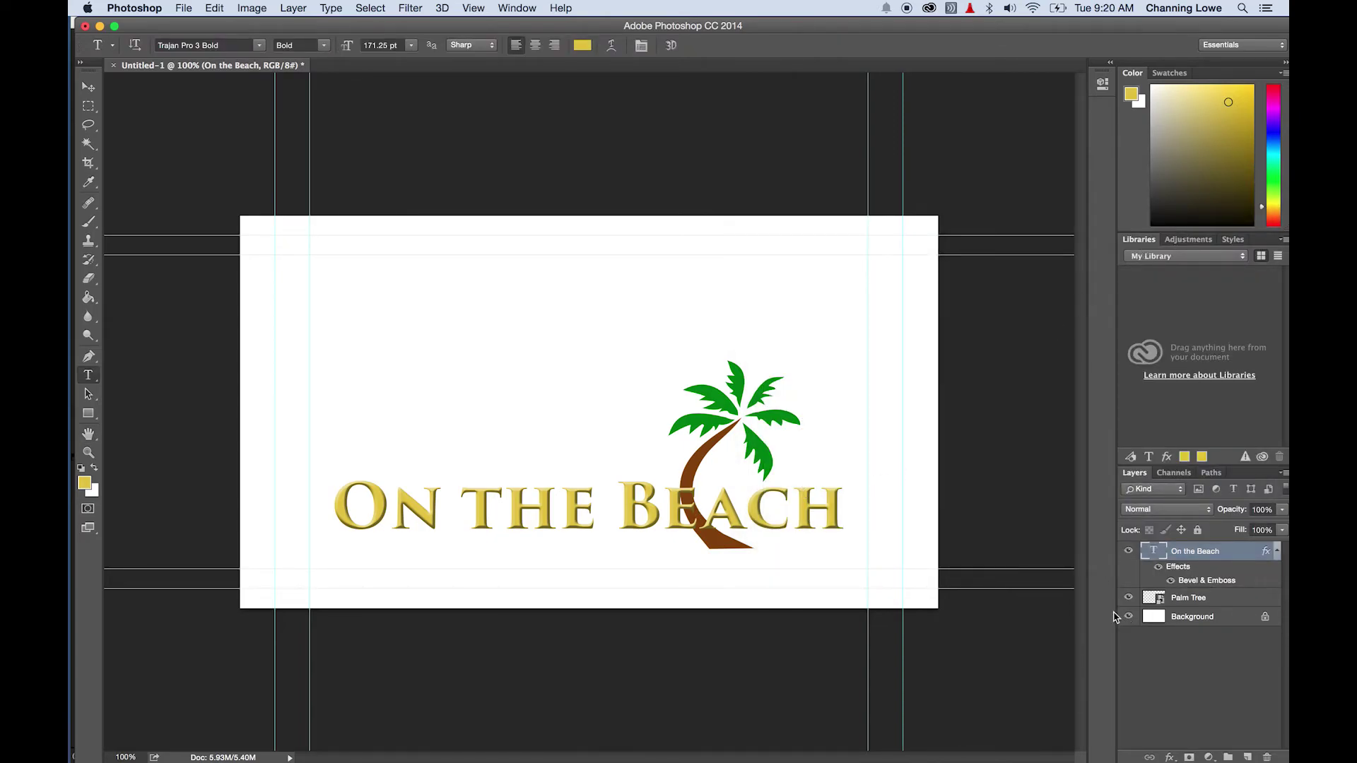
Hide the Background layer and save the document as Beach Title.psd in the BEACH folder with Maximize Compatibility on.
{"action": "left_click", "coordinate": [1128, 617]}
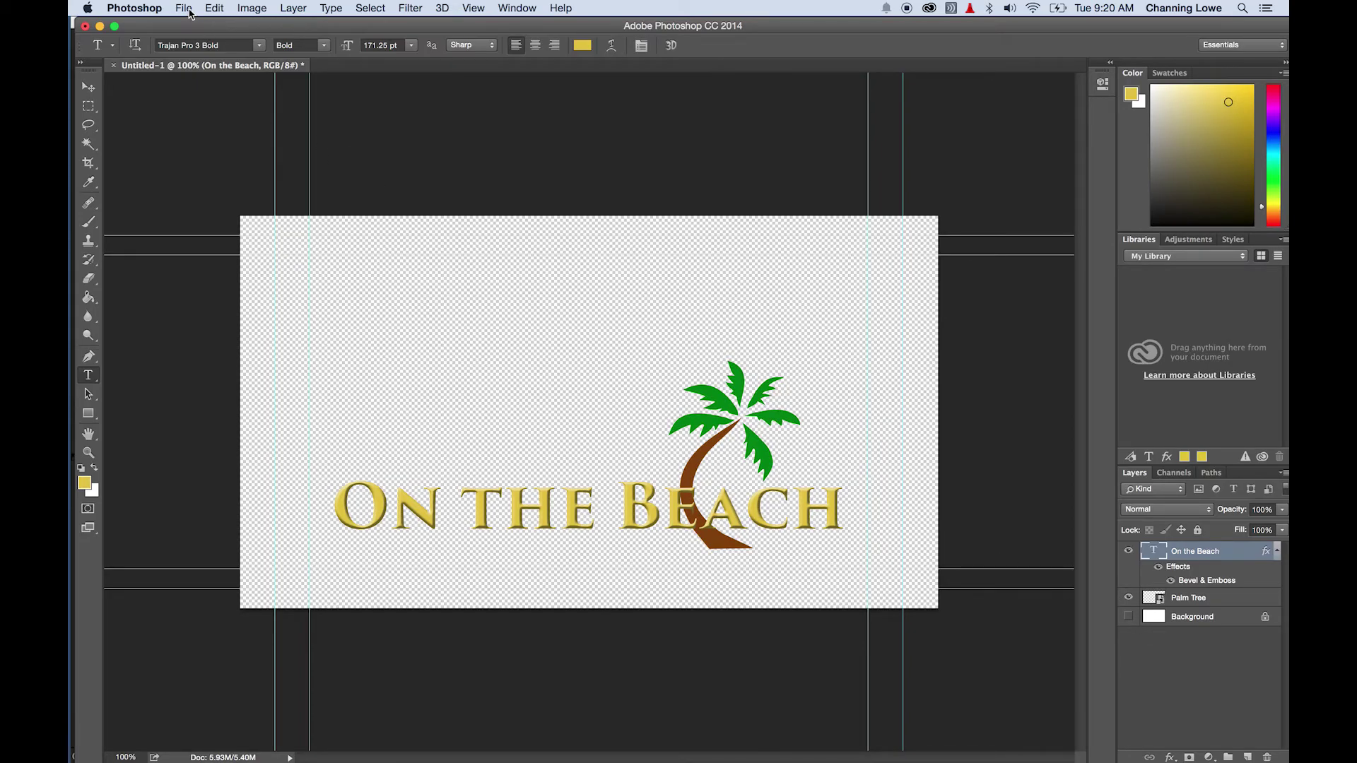
{"action": "left_click", "coordinate": [1128, 616]}
{"action": "left_click", "coordinate": [183, 8]}
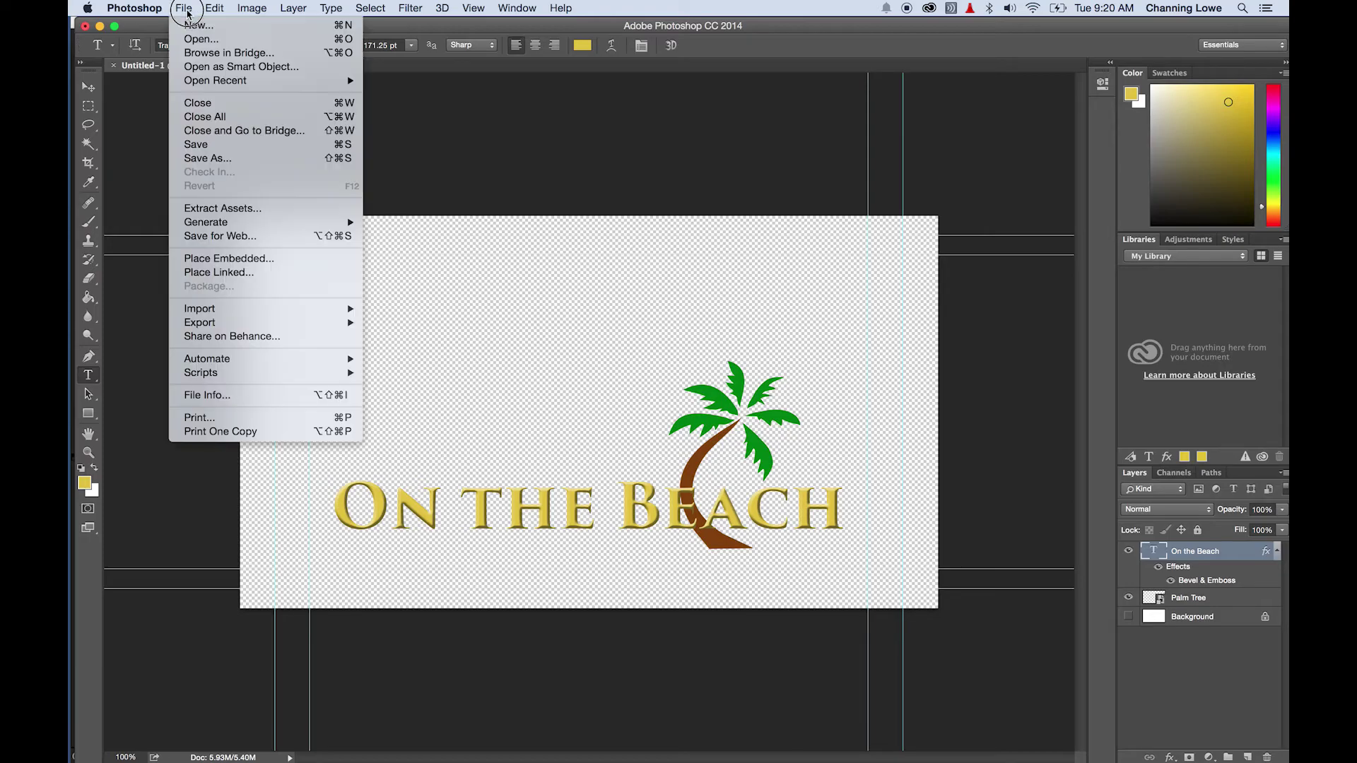
{"action": "left_click", "coordinate": [212, 158]}
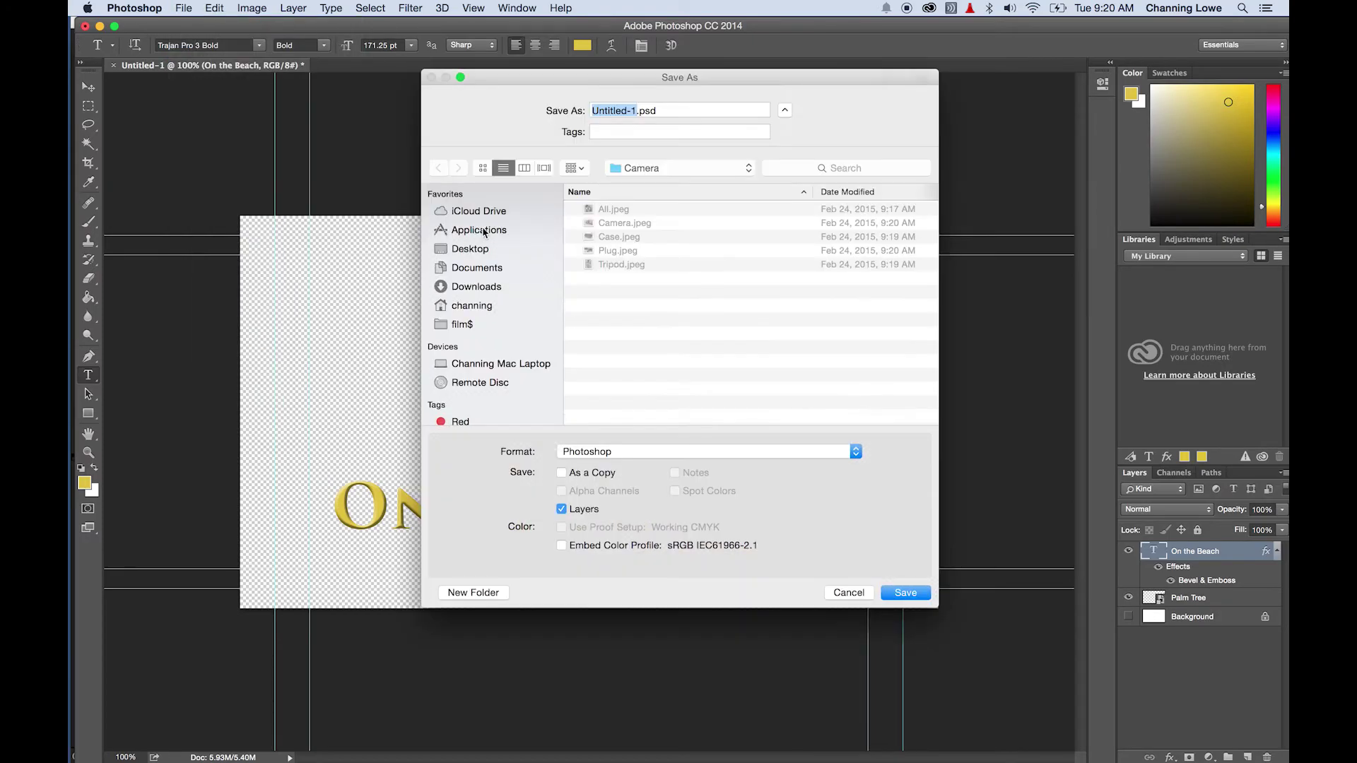
{"action": "type", "text": "Beach Title"}
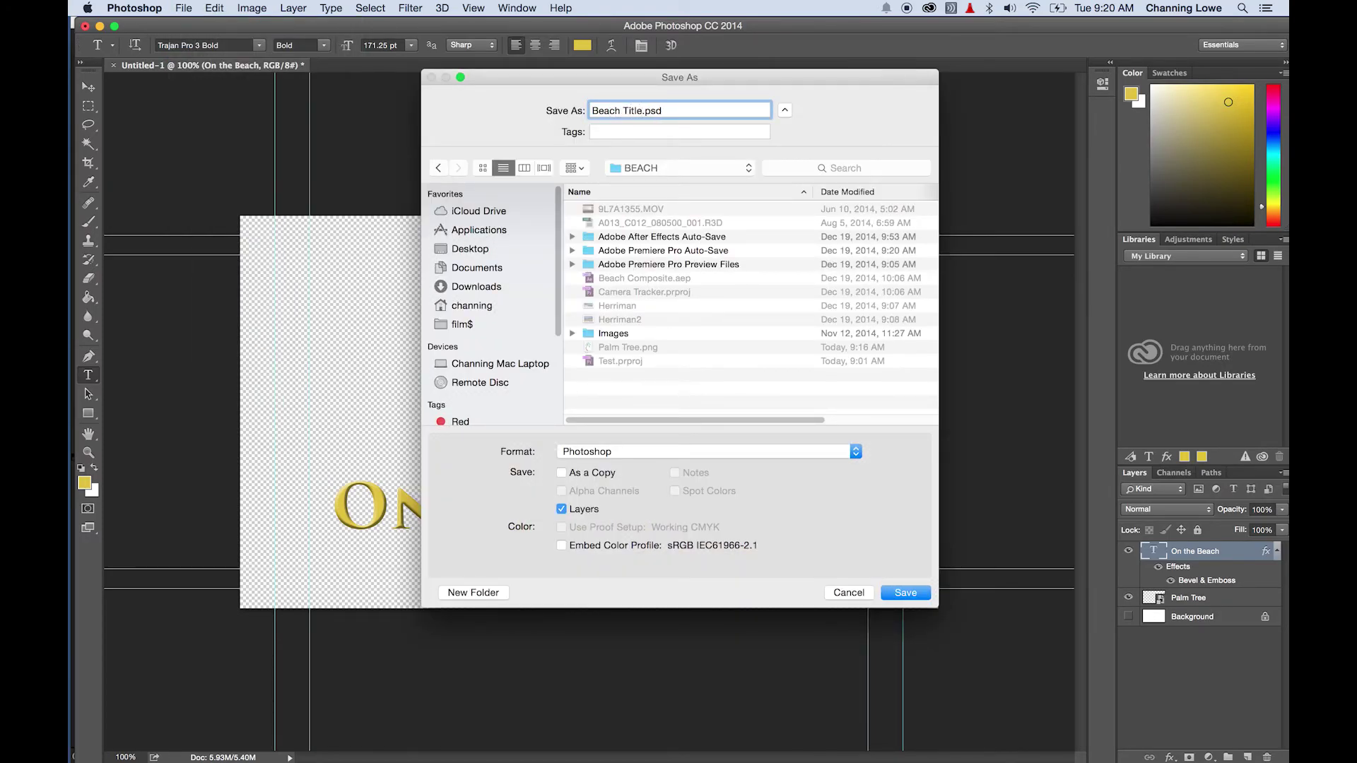
{"action": "key", "text": "Return"}
{"action": "left_click", "coordinate": [853, 328]}
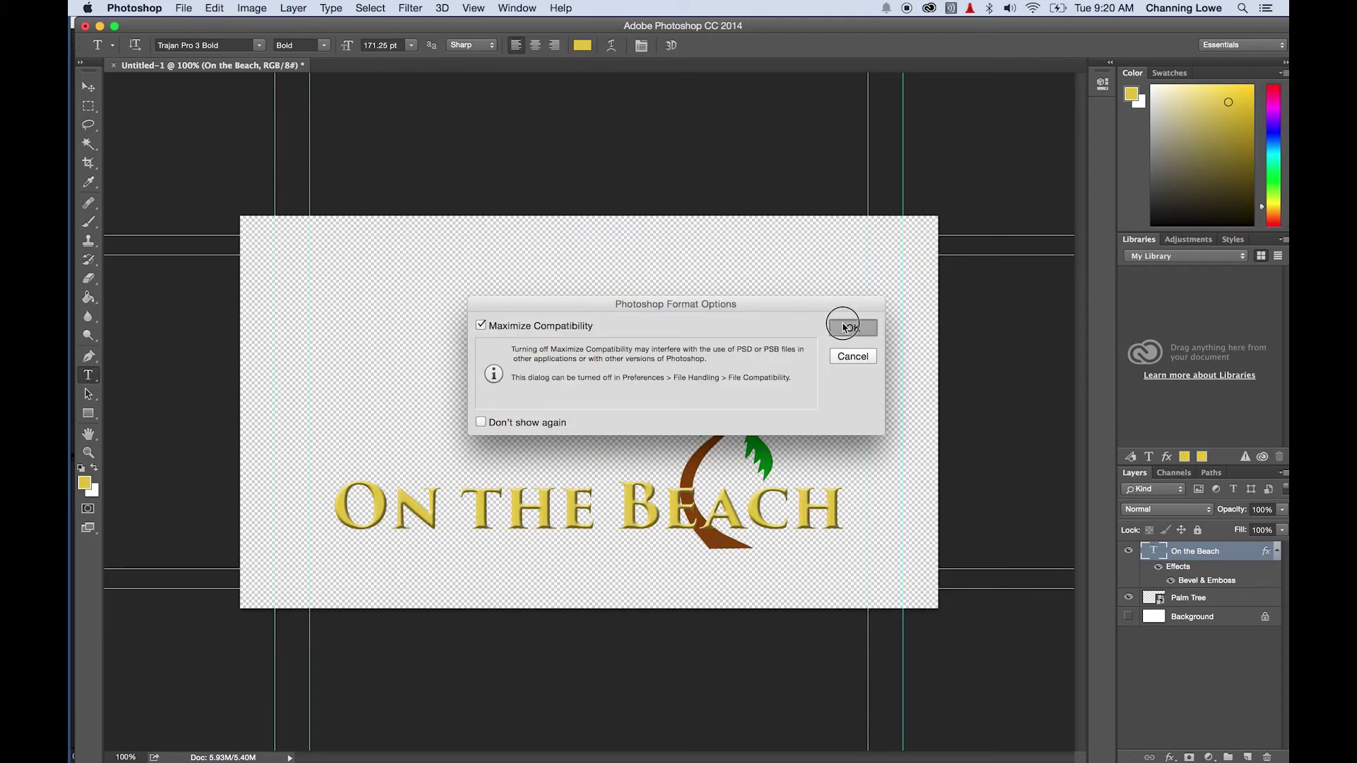
Switch to Premiere Pro and import Beach Title.psd from the BEACH folder with Merge All Layers.
{"action": "key", "text": "super+Tab"}
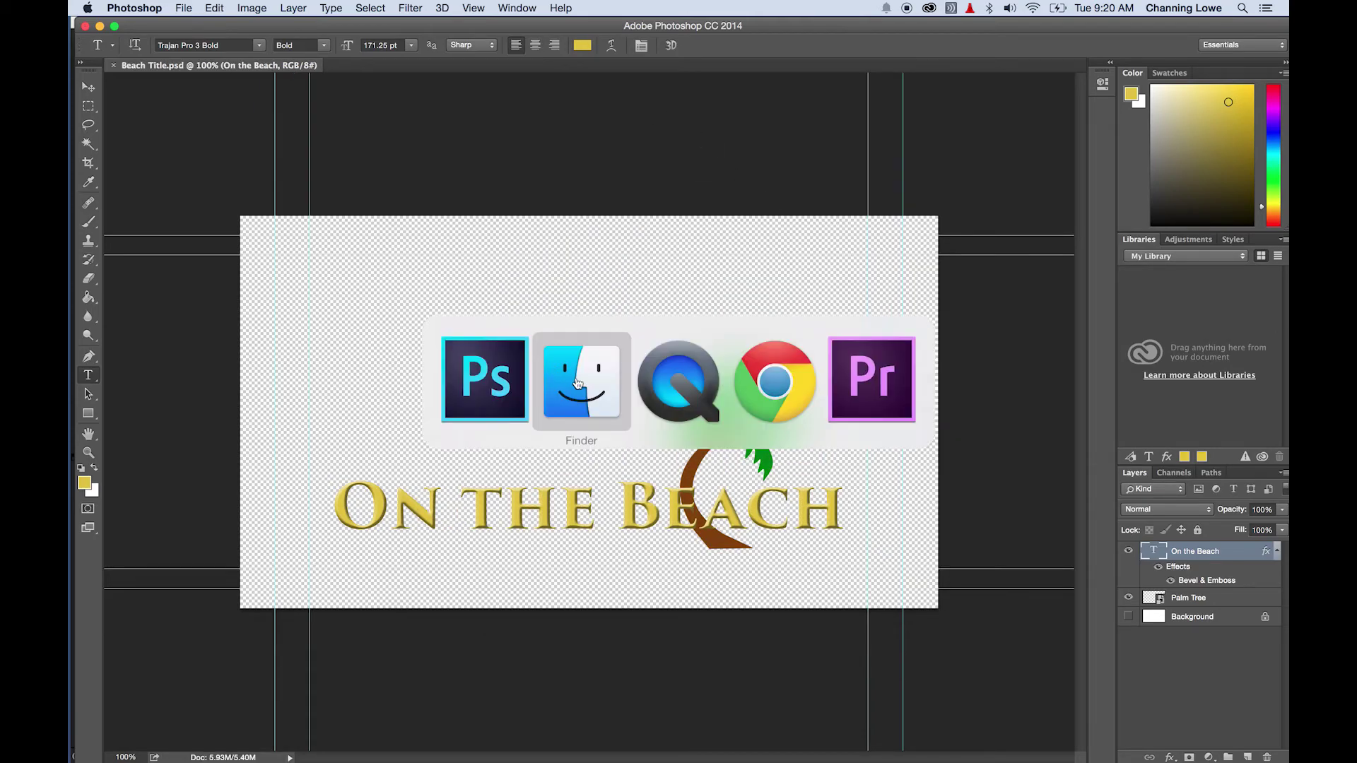
{"action": "left_click", "coordinate": [852, 407]}
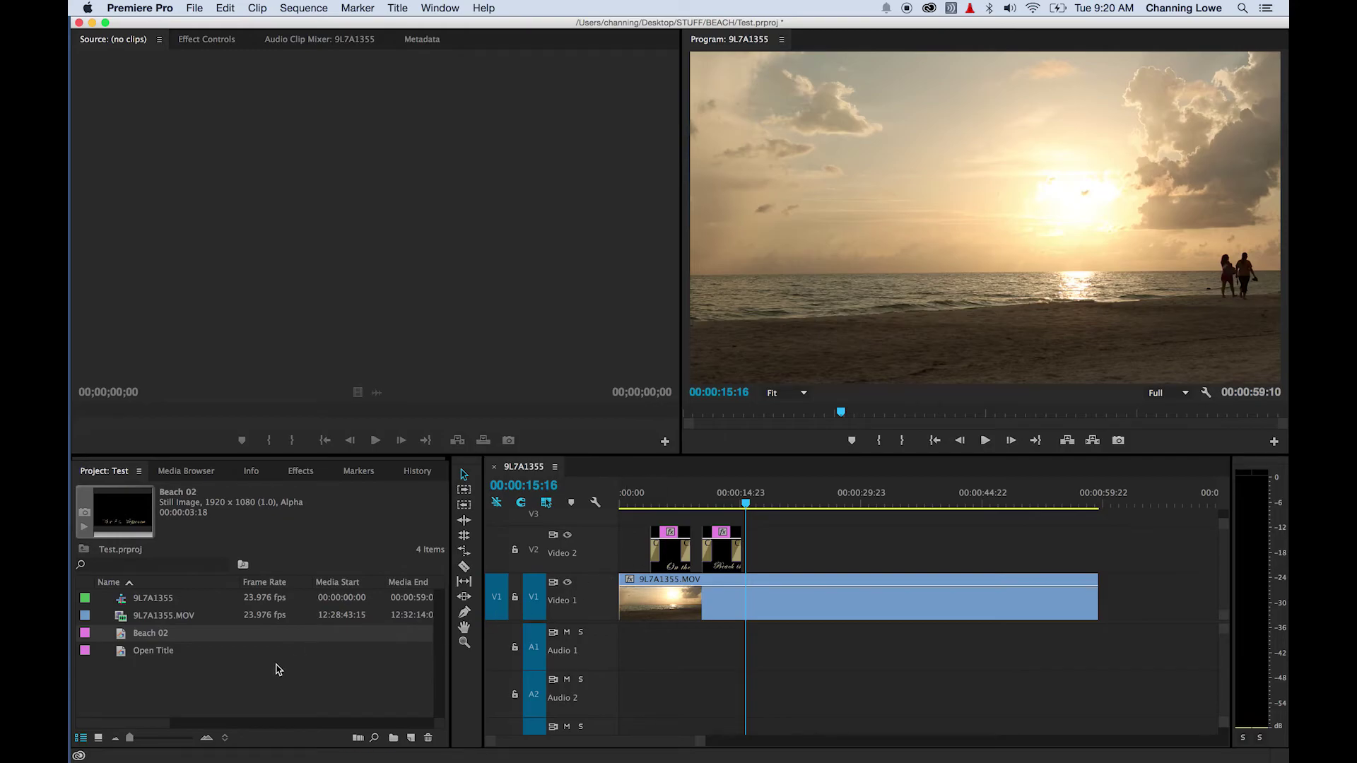
{"action": "left_click", "coordinate": [191, 677]}
{"action": "double_click", "coordinate": [189, 680]}
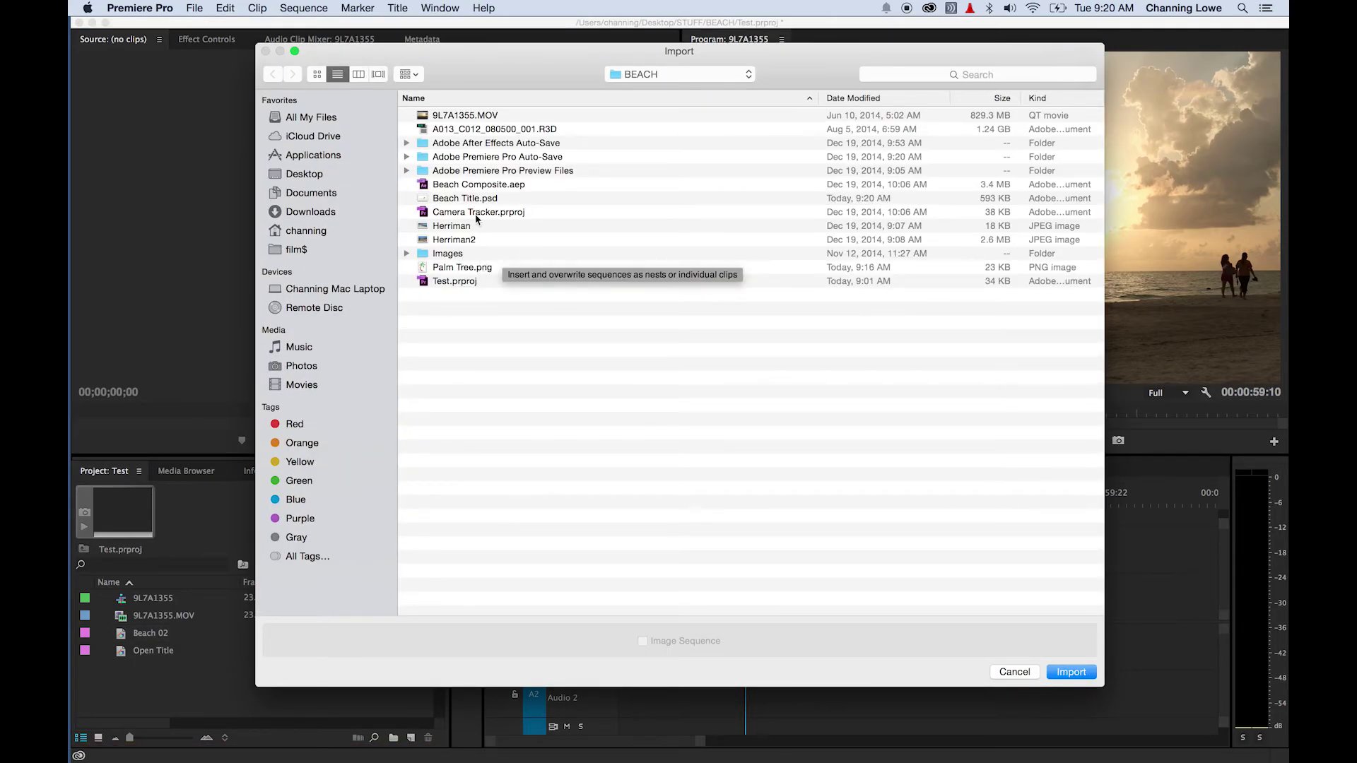
{"action": "double_click", "coordinate": [463, 199]}
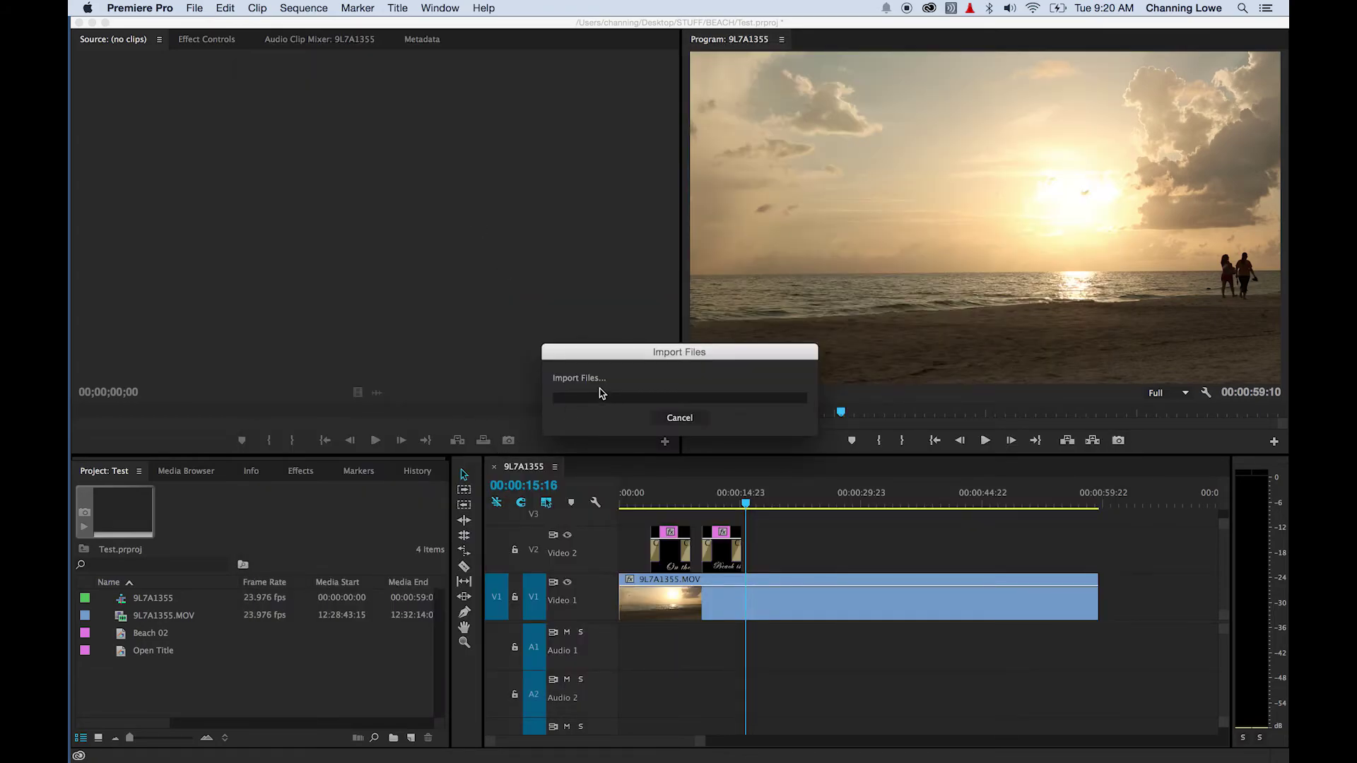
{"action": "left_click", "coordinate": [657, 341]}
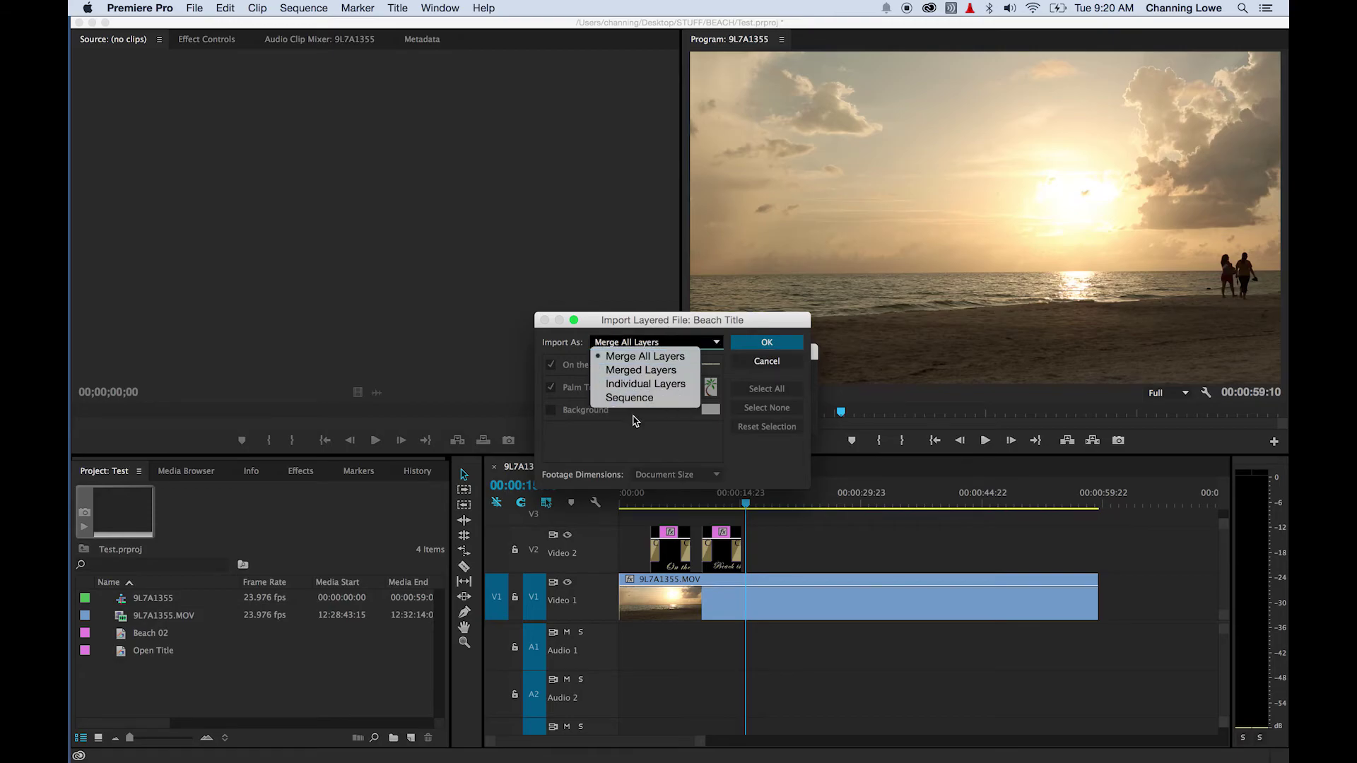
{"action": "left_click", "coordinate": [632, 439]}
{"action": "left_click", "coordinate": [750, 346]}
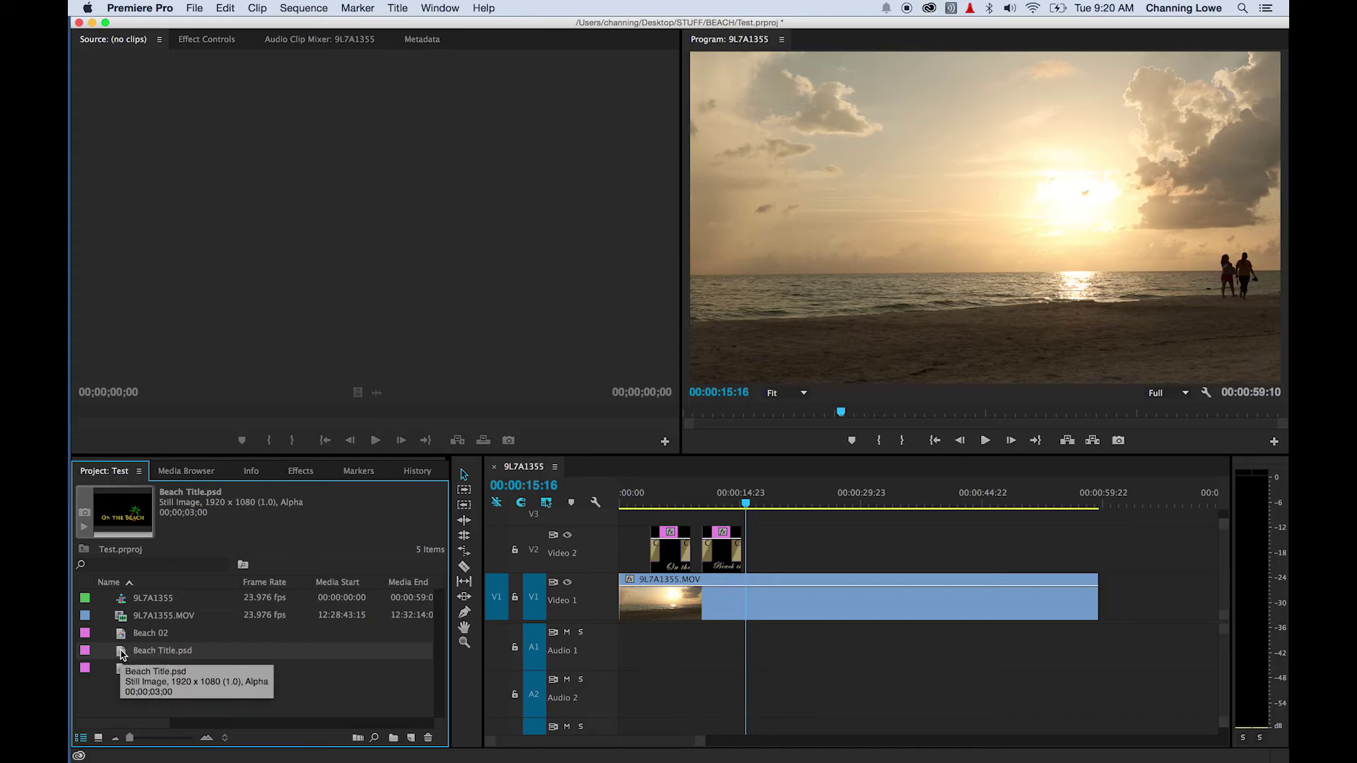
Place Beach Title.psd on track V2 at 00:00:15:16, preview it at 00:00:17:13, and select the clip.
{"action": "left_click_drag", "start_coordinate": [122, 654], "coordinate": [788, 553]}
{"action": "left_click", "coordinate": [761, 499]}
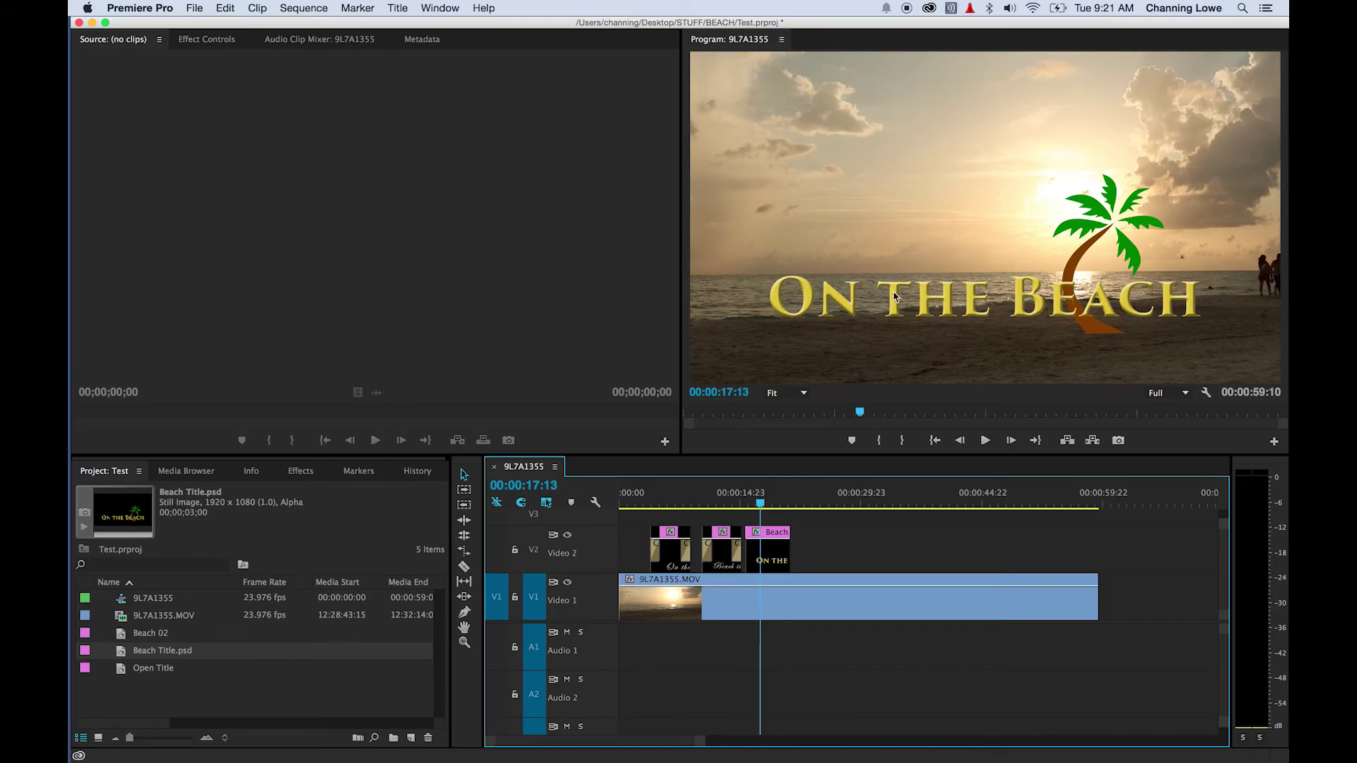
{"action": "left_click", "coordinate": [772, 562]}
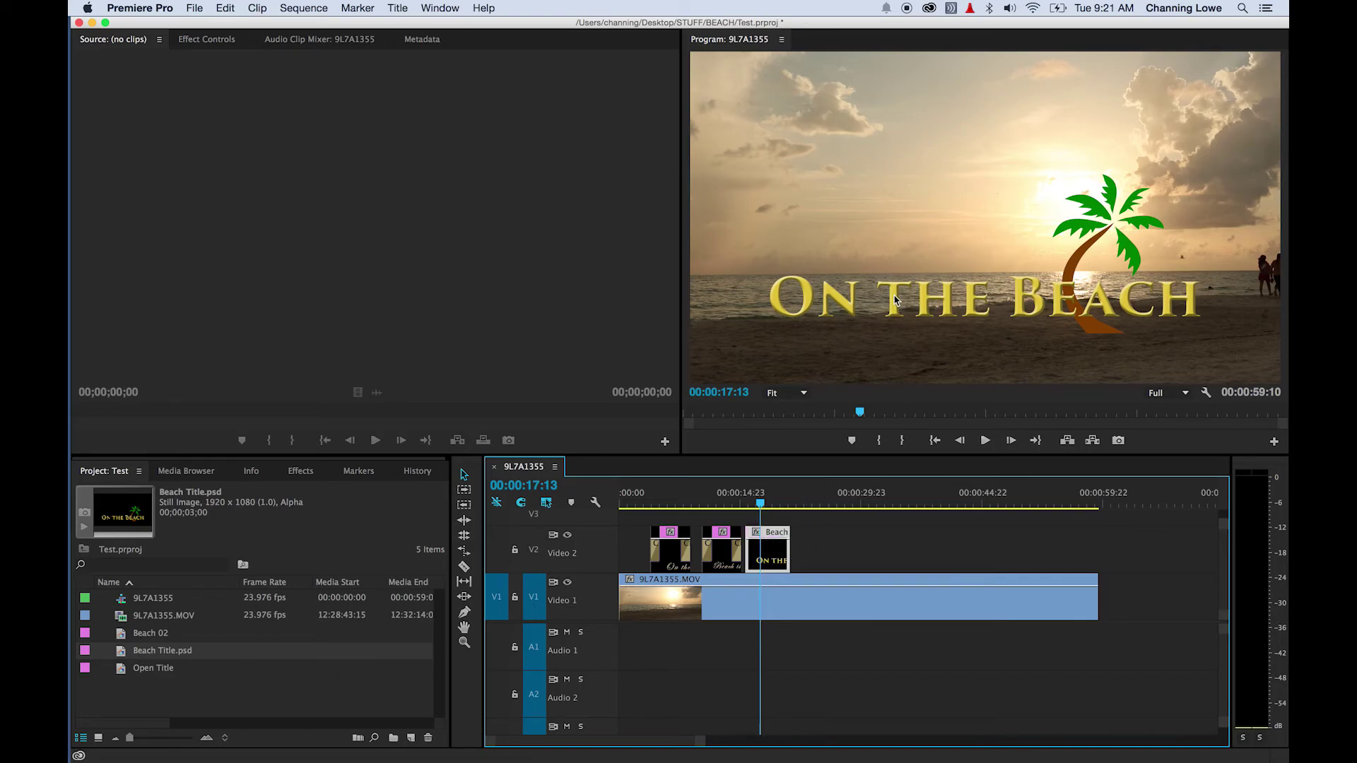
{"action": "left_click_drag", "start_coordinate": [894, 297], "coordinate": [897, 320]}
{"action": "key", "text": "super+z"}
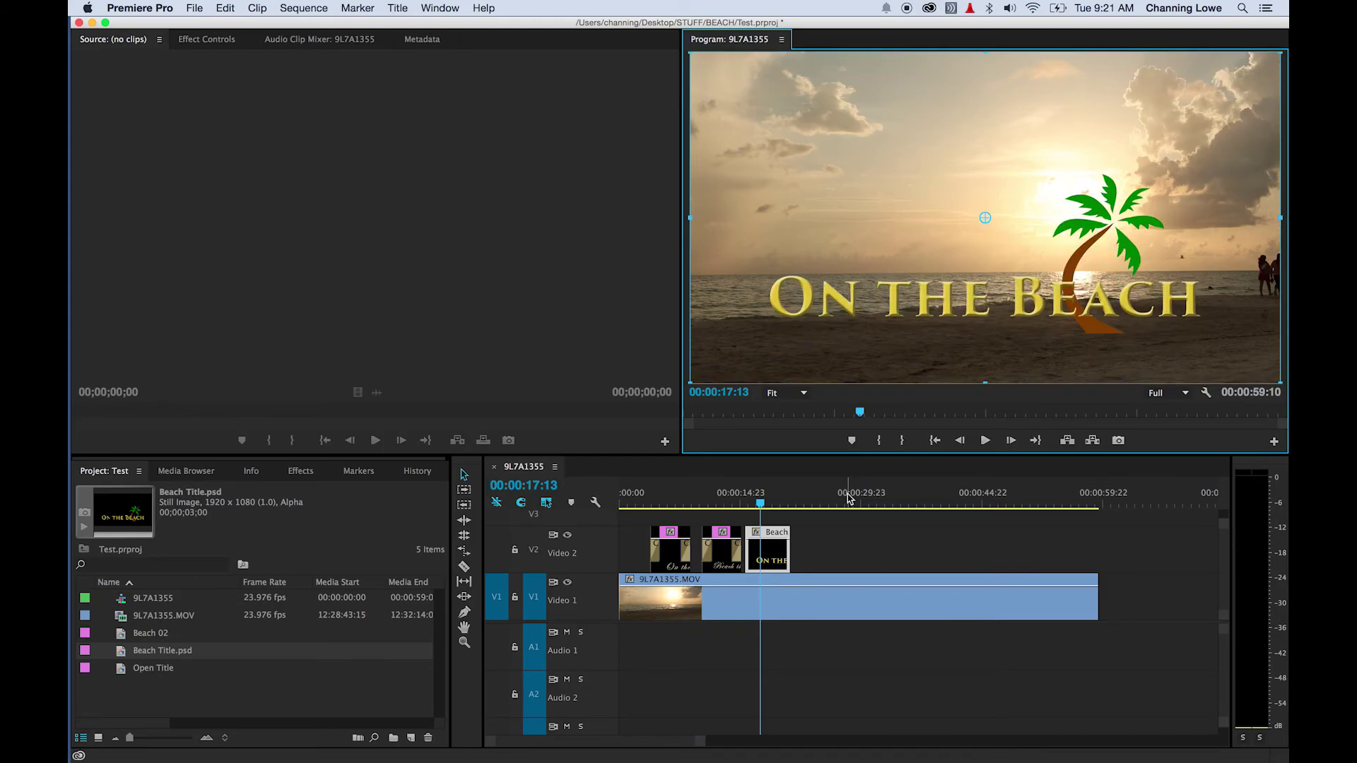
{"action": "left_click", "coordinate": [838, 524]}
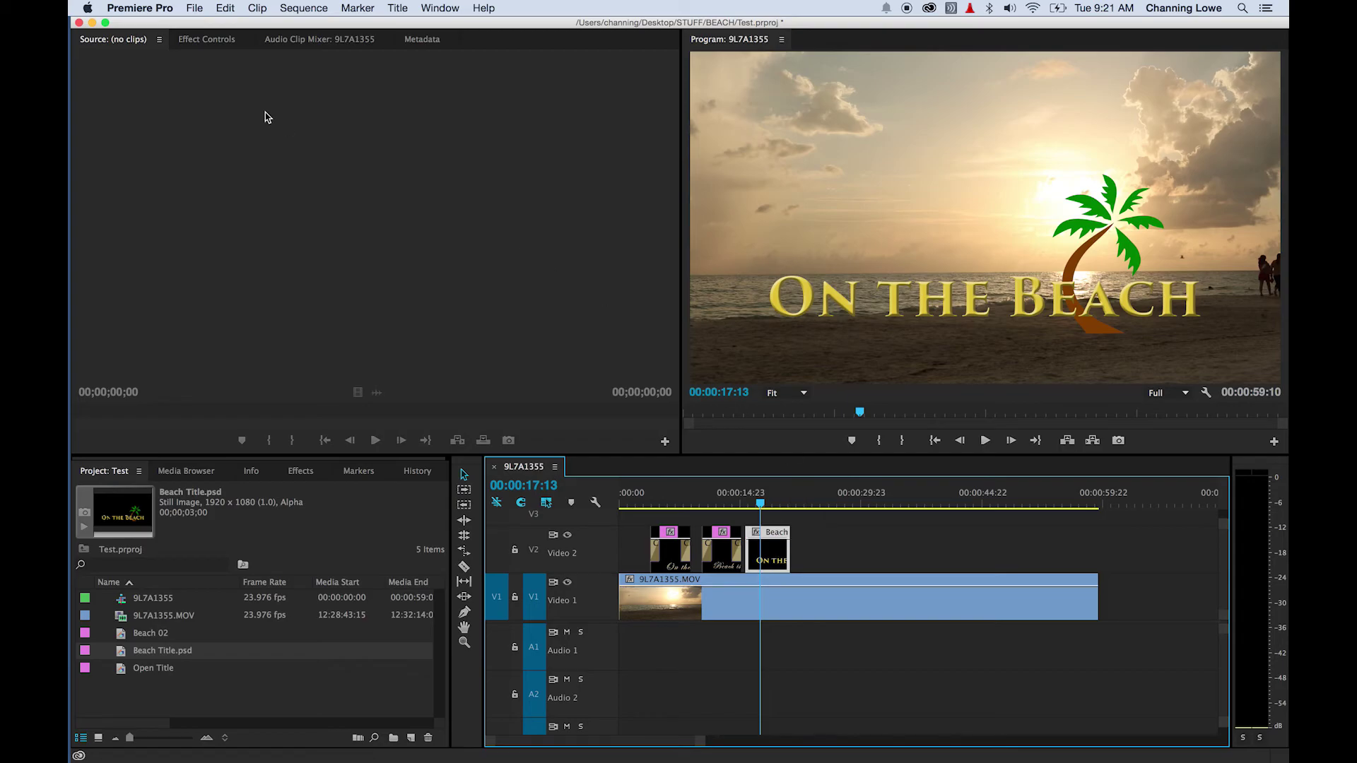
Use the Motion effect to move the Beach Title.psd clip down to about 955.3, 639.3 and scale it to about 92.6.
{"action": "left_click", "coordinate": [204, 40]}
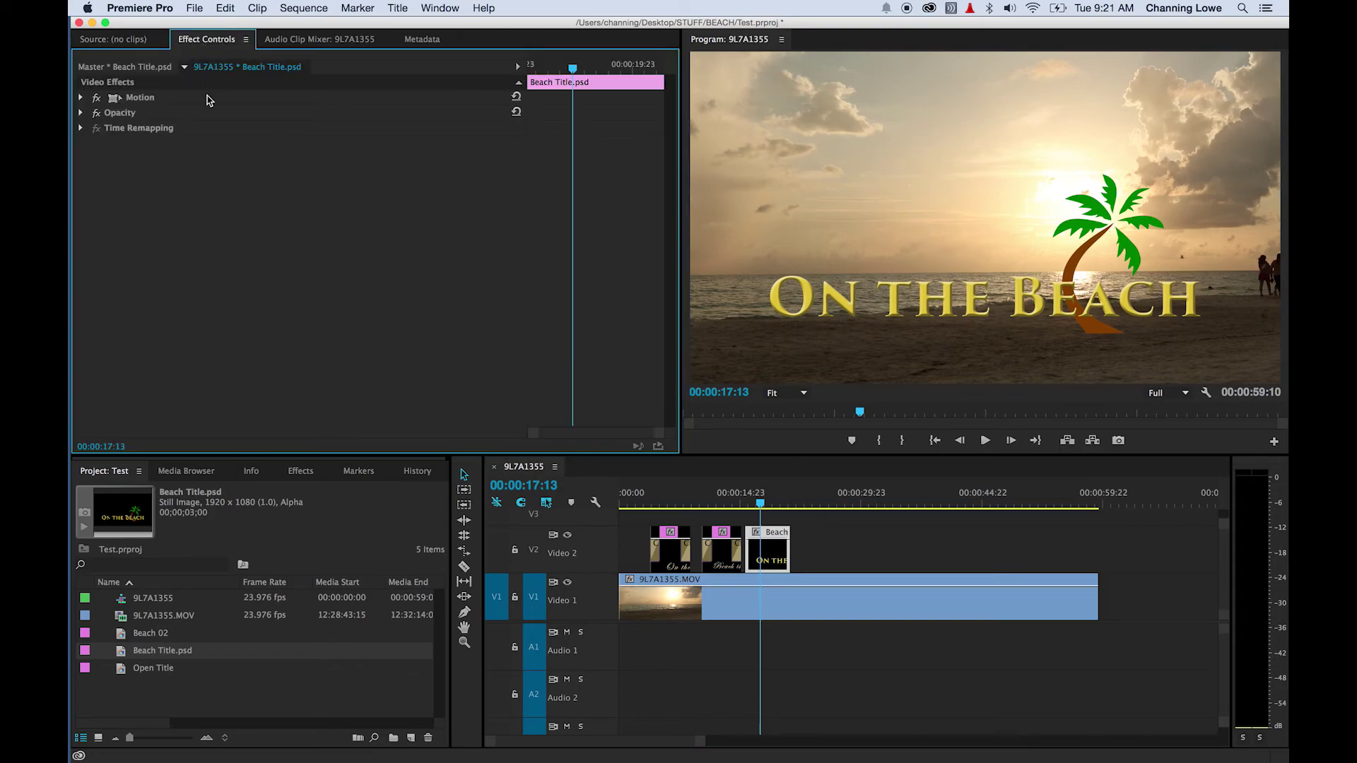
{"action": "left_click", "coordinate": [114, 101]}
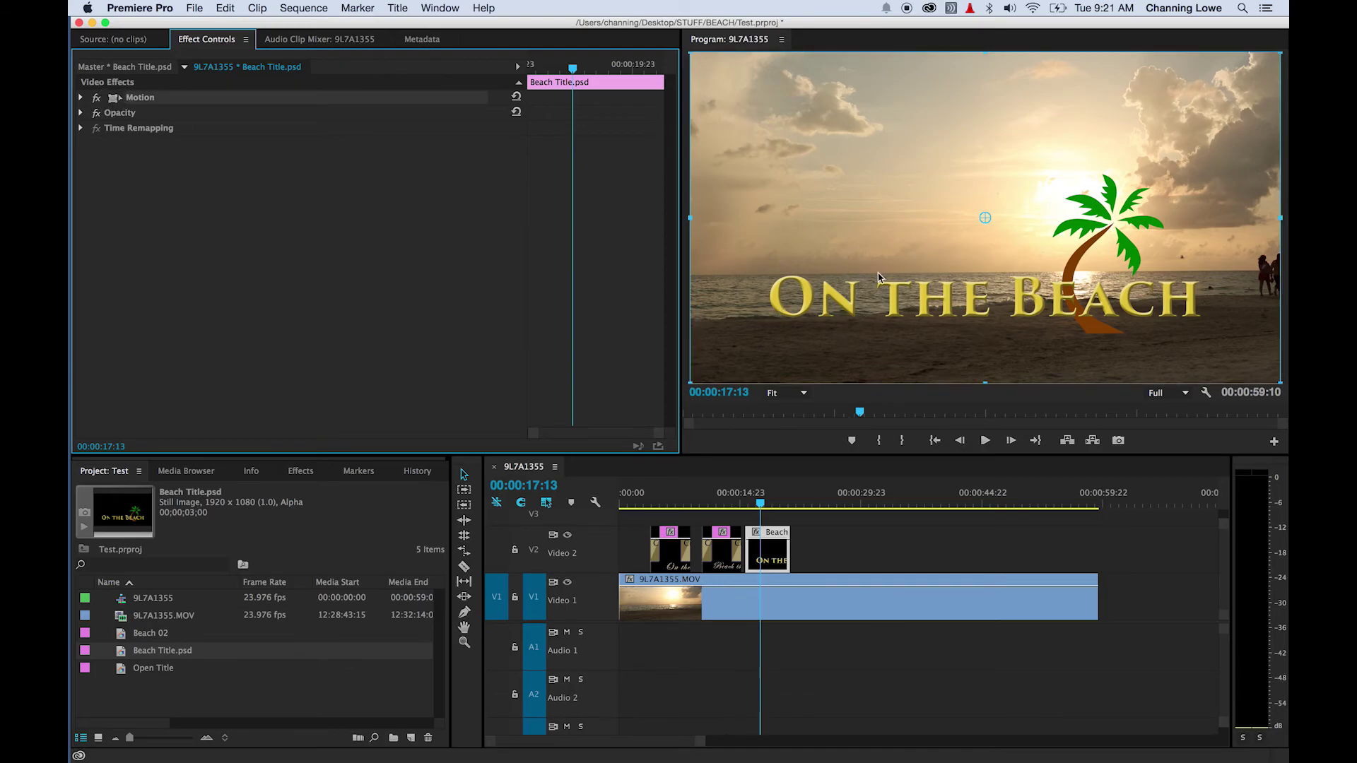
{"action": "left_click_drag", "start_coordinate": [902, 255], "coordinate": [900, 287]}
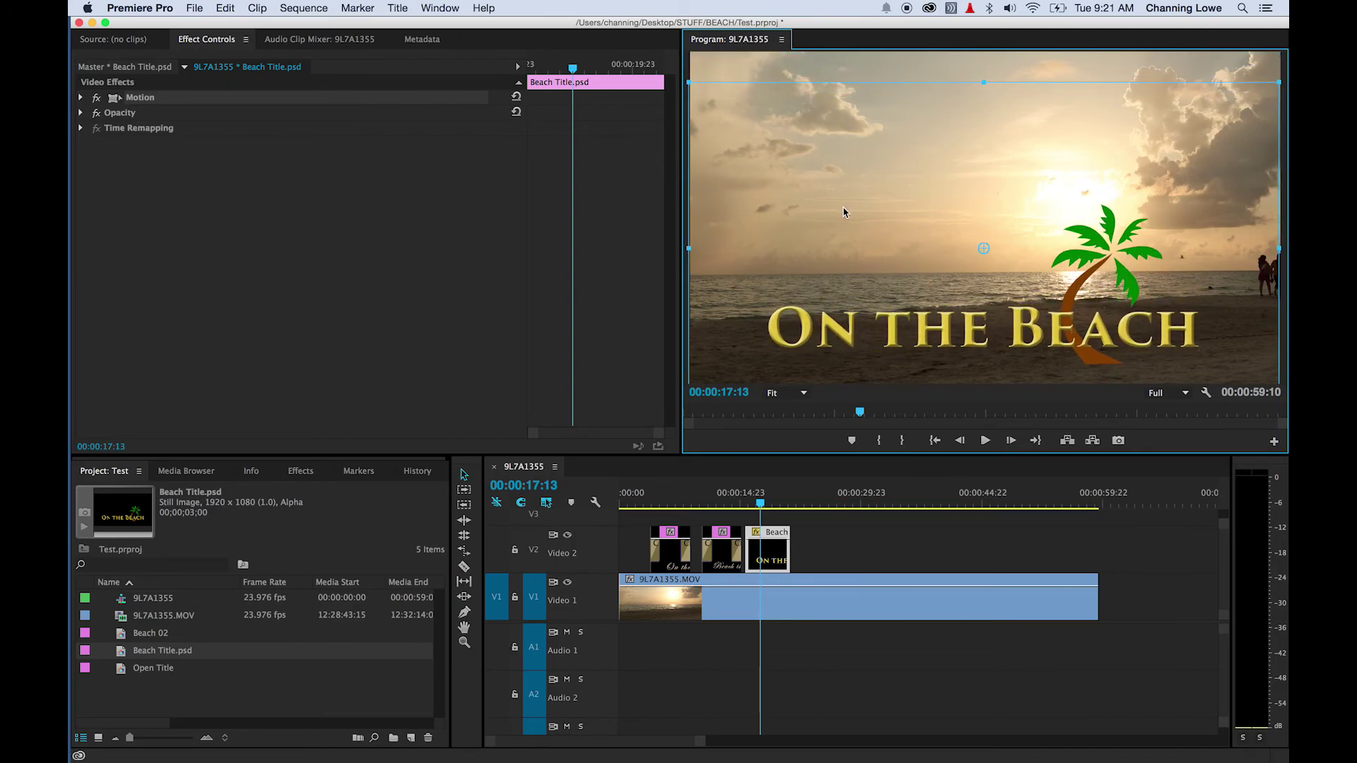
{"action": "mouse_move", "coordinate": [691, 82]}
{"action": "left_mouse_down"}
{"action": "mouse_move", "coordinate": [717, 108]}
{"action": "mouse_move", "coordinate": [701, 93]}
{"action": "left_mouse_up"}
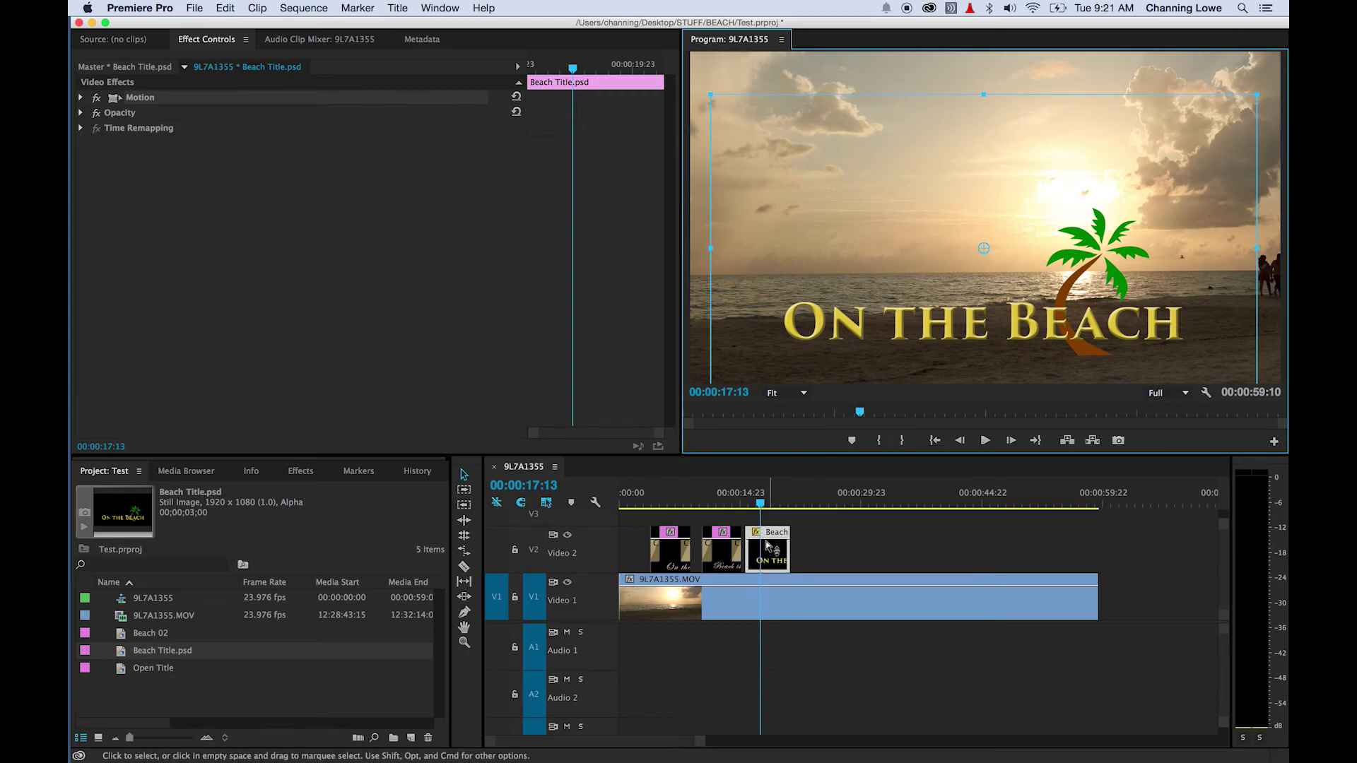
Find the Drop Shadow video effect by searching for "drop" and apply it to the Beach Title.psd clip on V2.
{"action": "left_click", "coordinate": [300, 470]}
{"action": "left_click", "coordinate": [774, 558]}
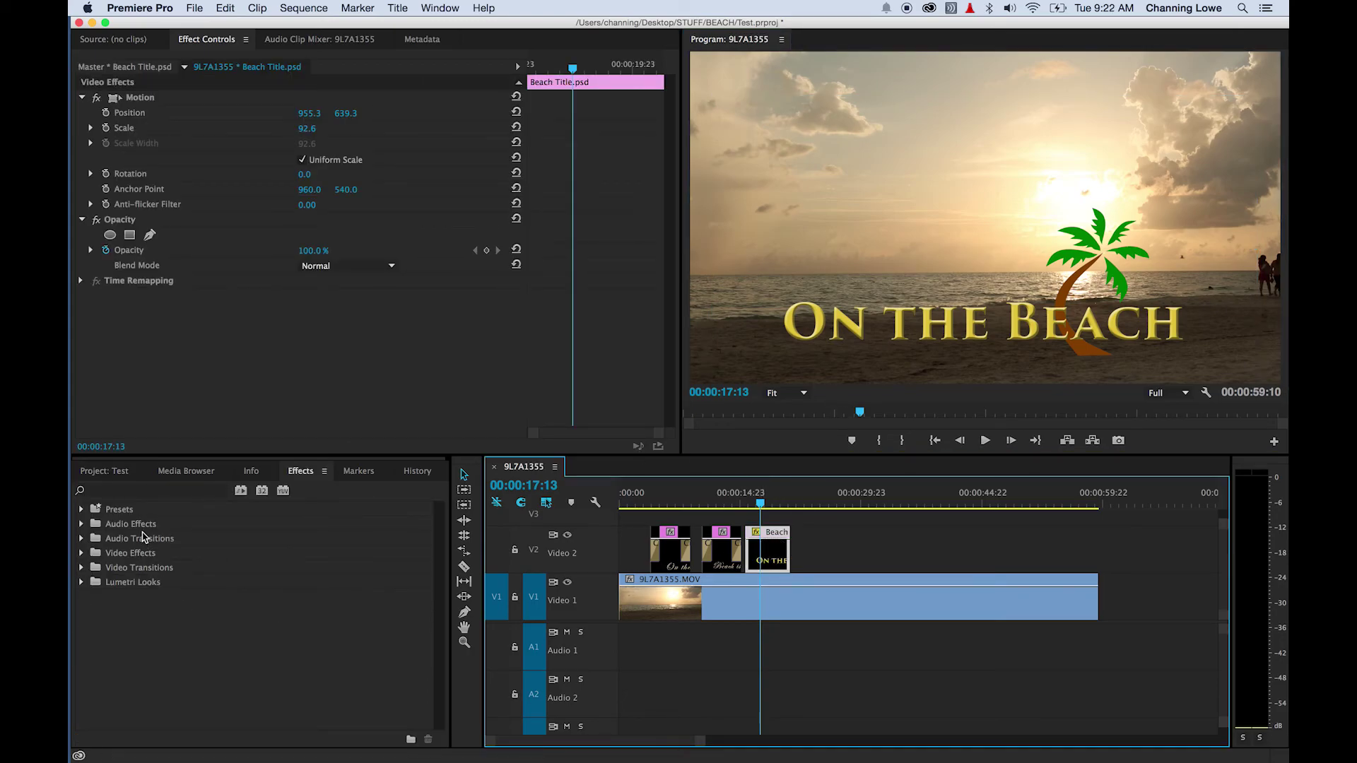
{"action": "left_click", "coordinate": [301, 472]}
{"action": "left_click", "coordinate": [102, 491]}
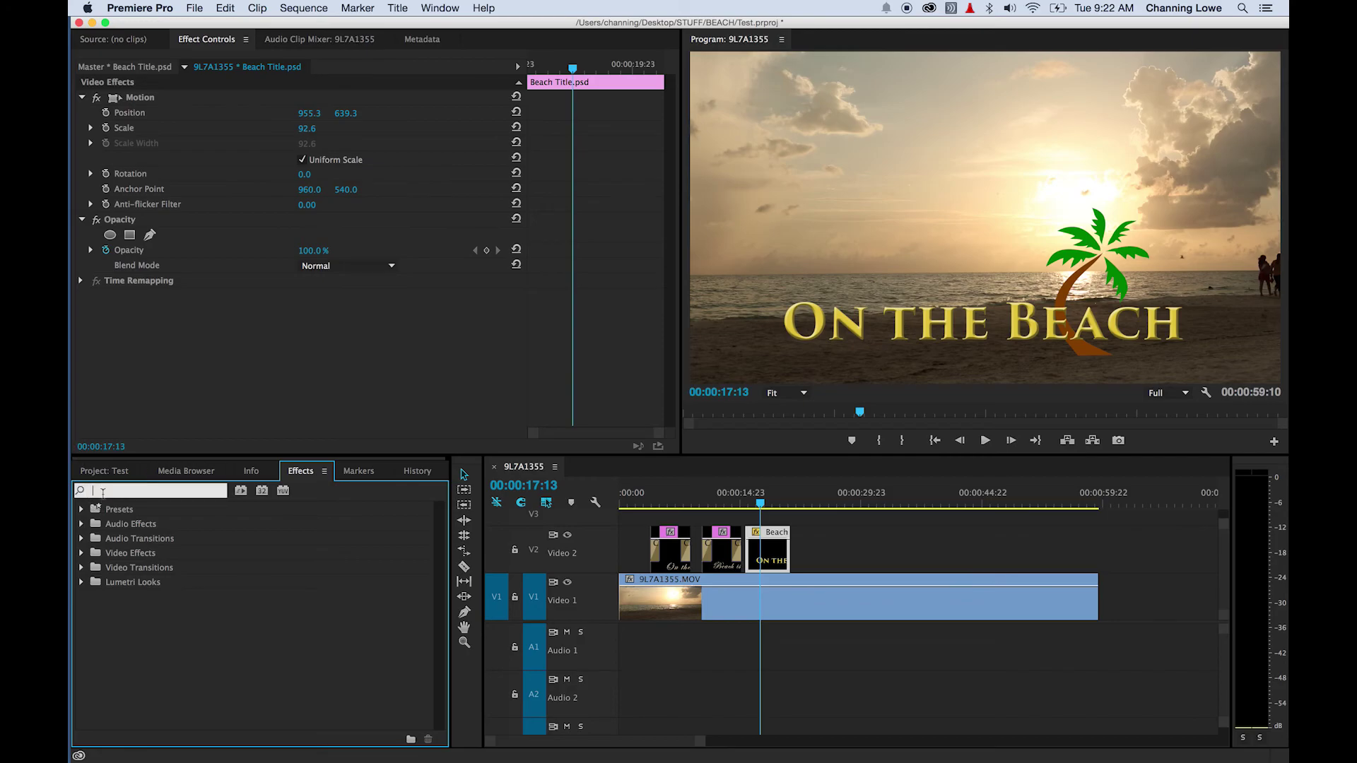
{"action": "type", "text": "drop"}
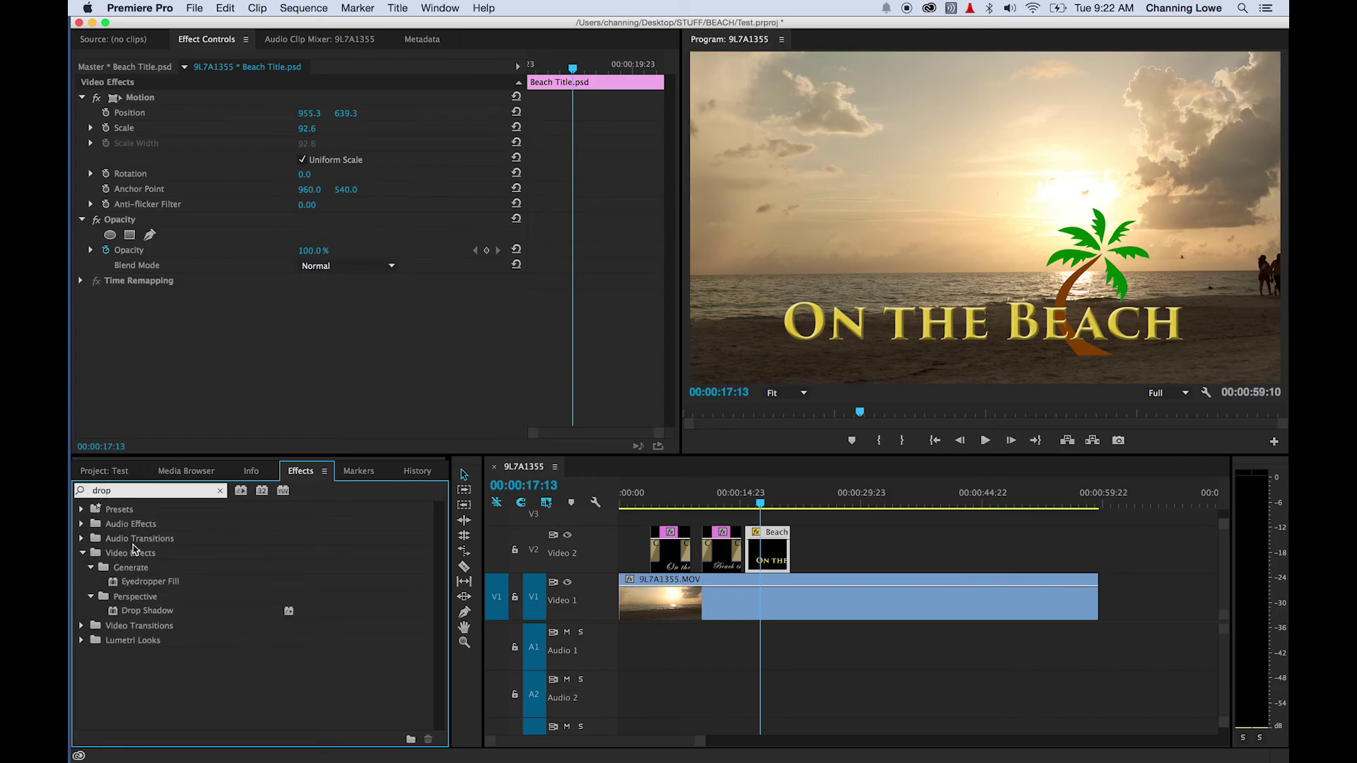
{"action": "left_click_drag", "start_coordinate": [133, 614], "coordinate": [754, 551]}
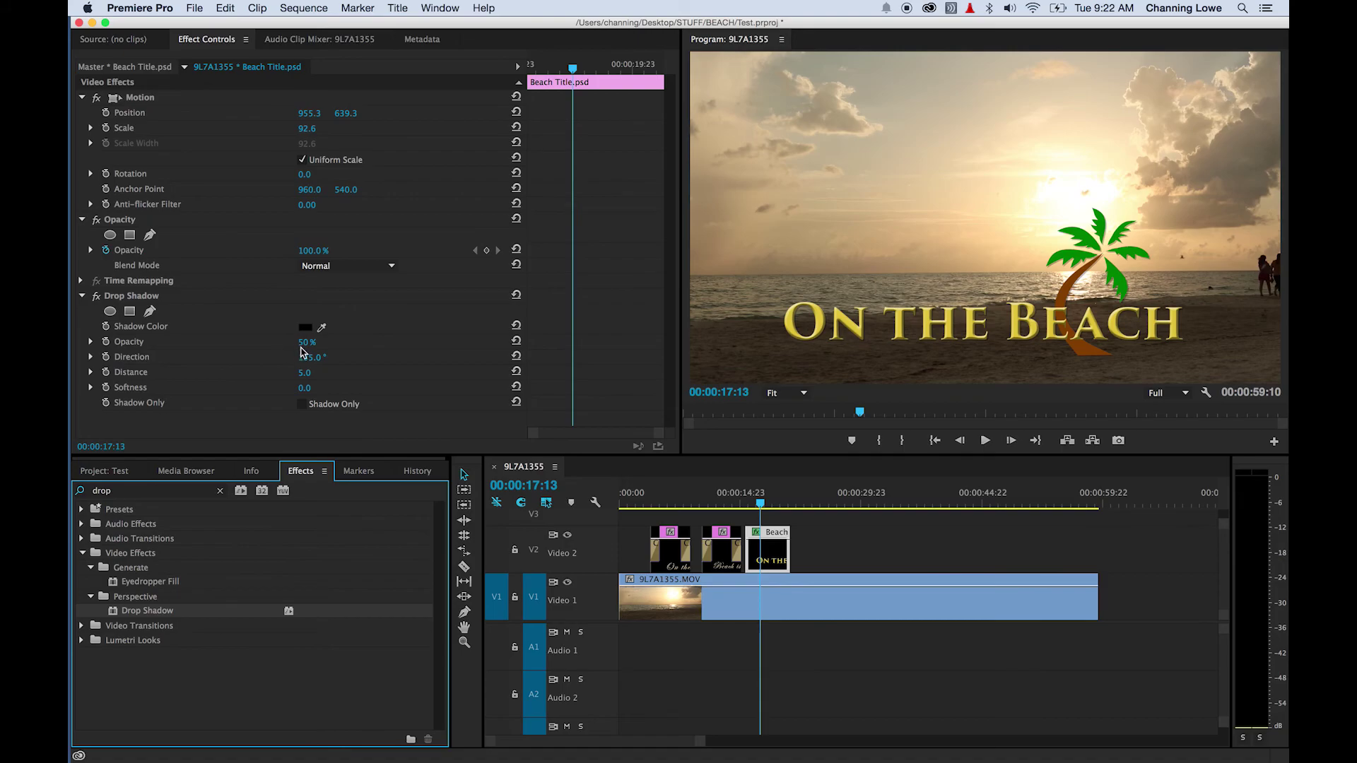
Set the drop shadow to 100% opacity, 125° direction, 13 distance and 37 softness, and toggle the effect off and on to compare.
{"action": "left_click_drag", "start_coordinate": [304, 342], "coordinate": [353, 342]}
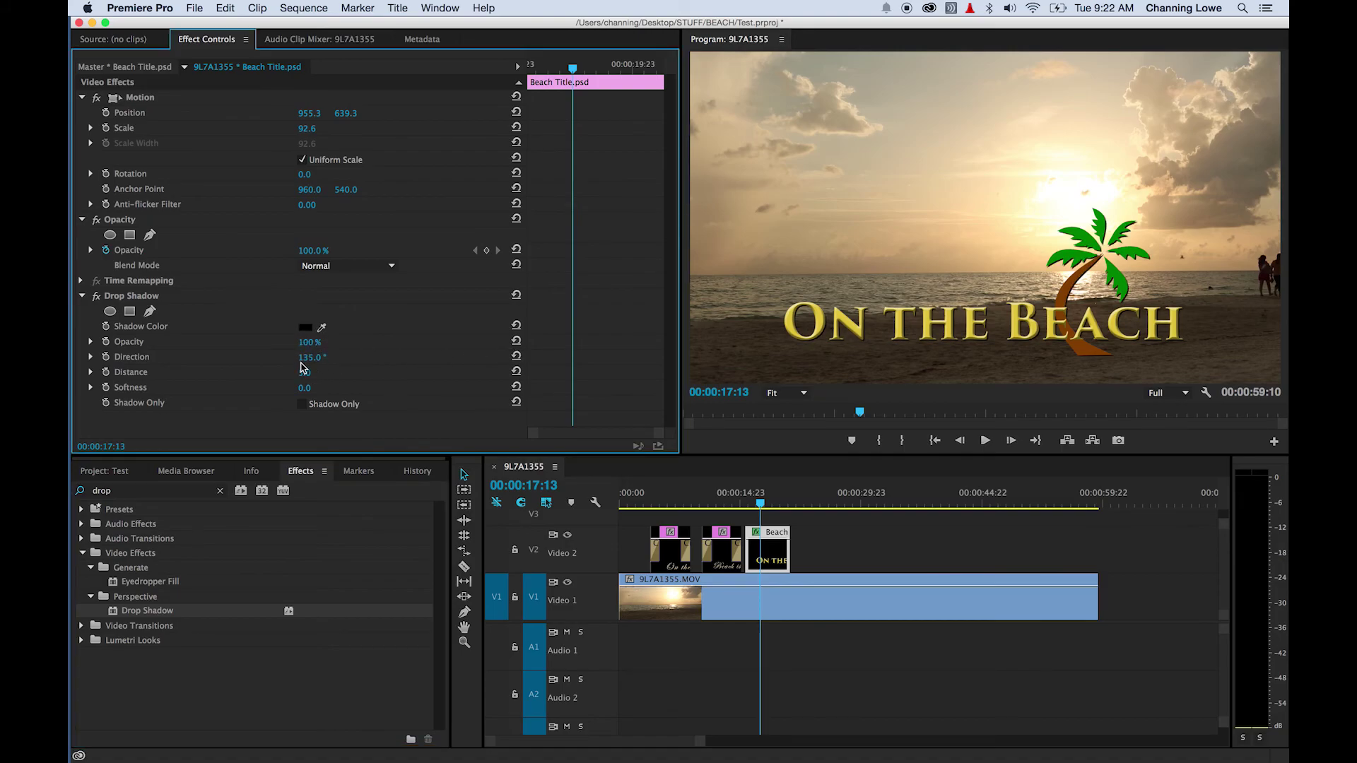
{"action": "mouse_move", "coordinate": [302, 370]}
{"action": "left_mouse_down"}
{"action": "mouse_move", "coordinate": [396, 357]}
{"action": "mouse_move", "coordinate": [320, 357]}
{"action": "left_mouse_up"}
{"action": "left_click_drag", "start_coordinate": [304, 373], "coordinate": [325, 388]}
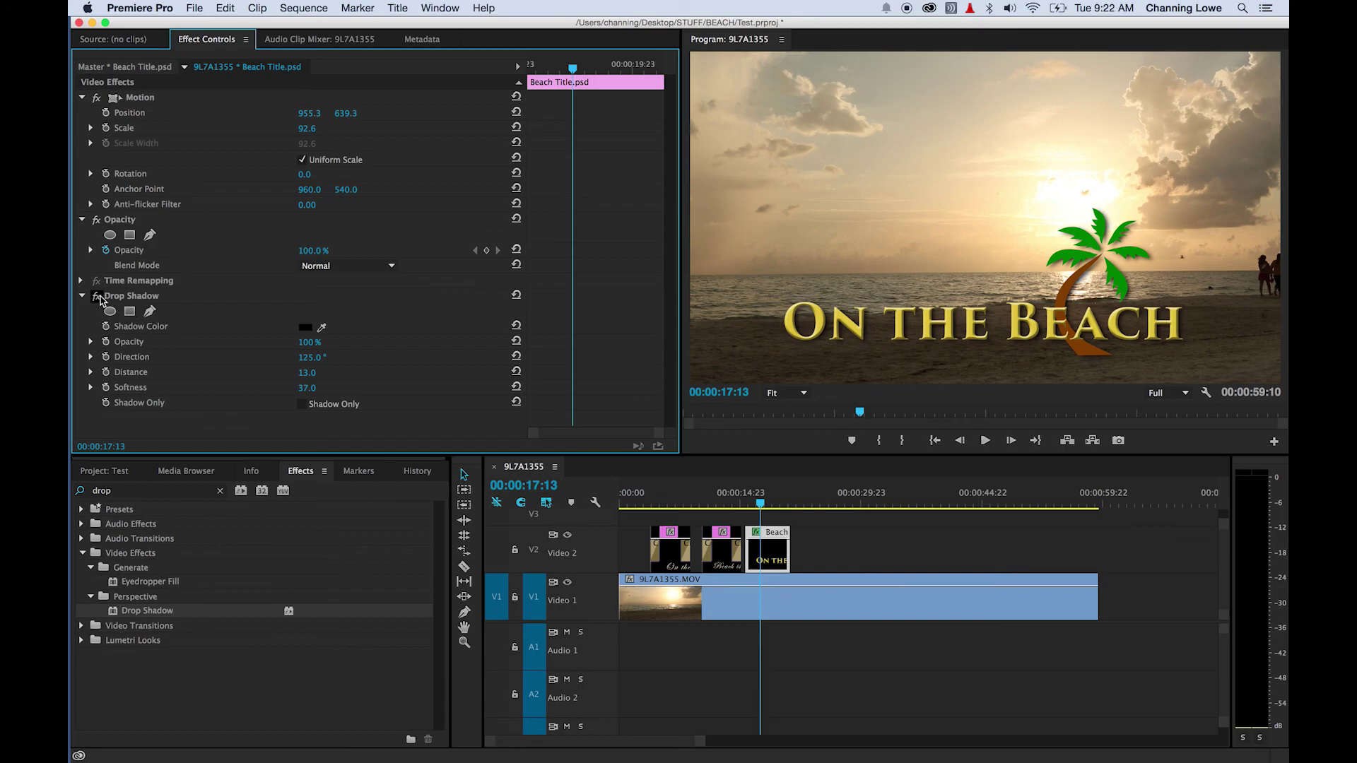
{"action": "left_click", "coordinate": [99, 297]}
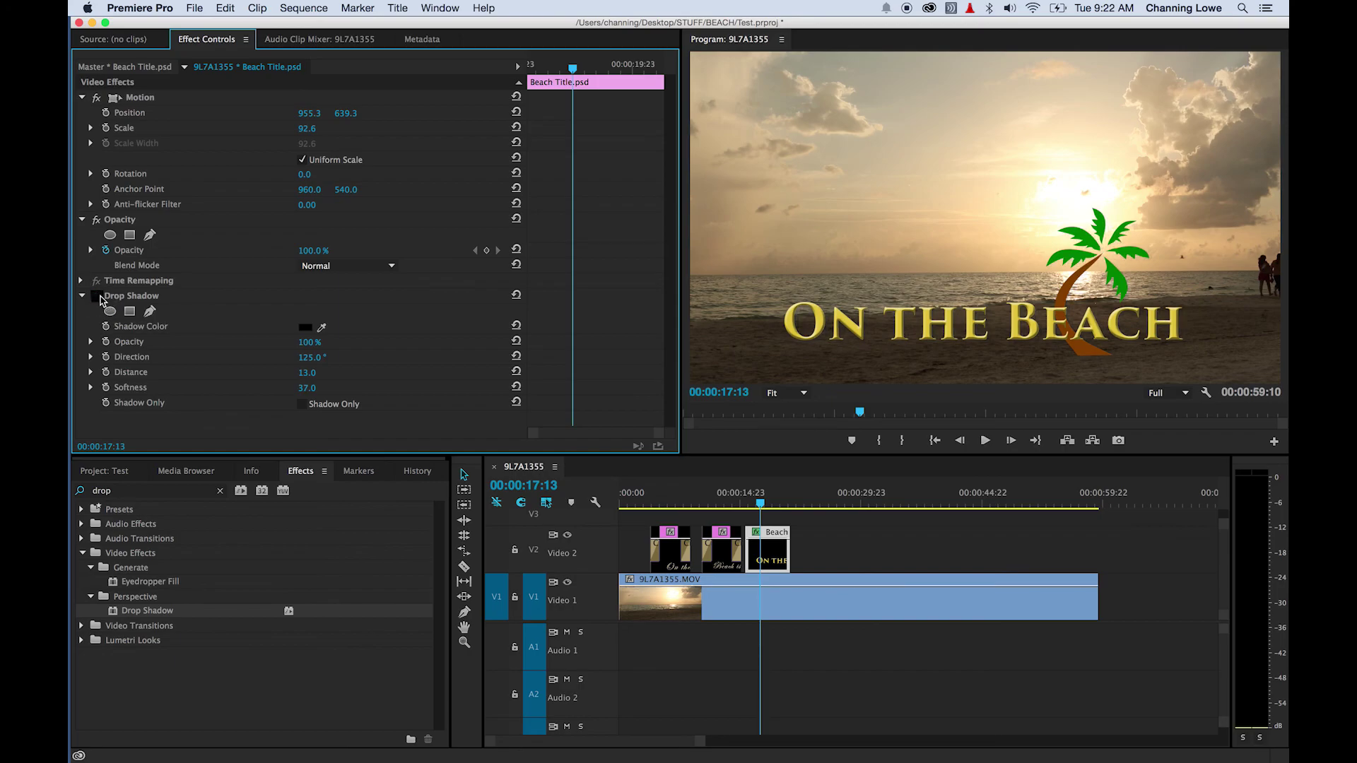
{"action": "left_click", "coordinate": [99, 297]}
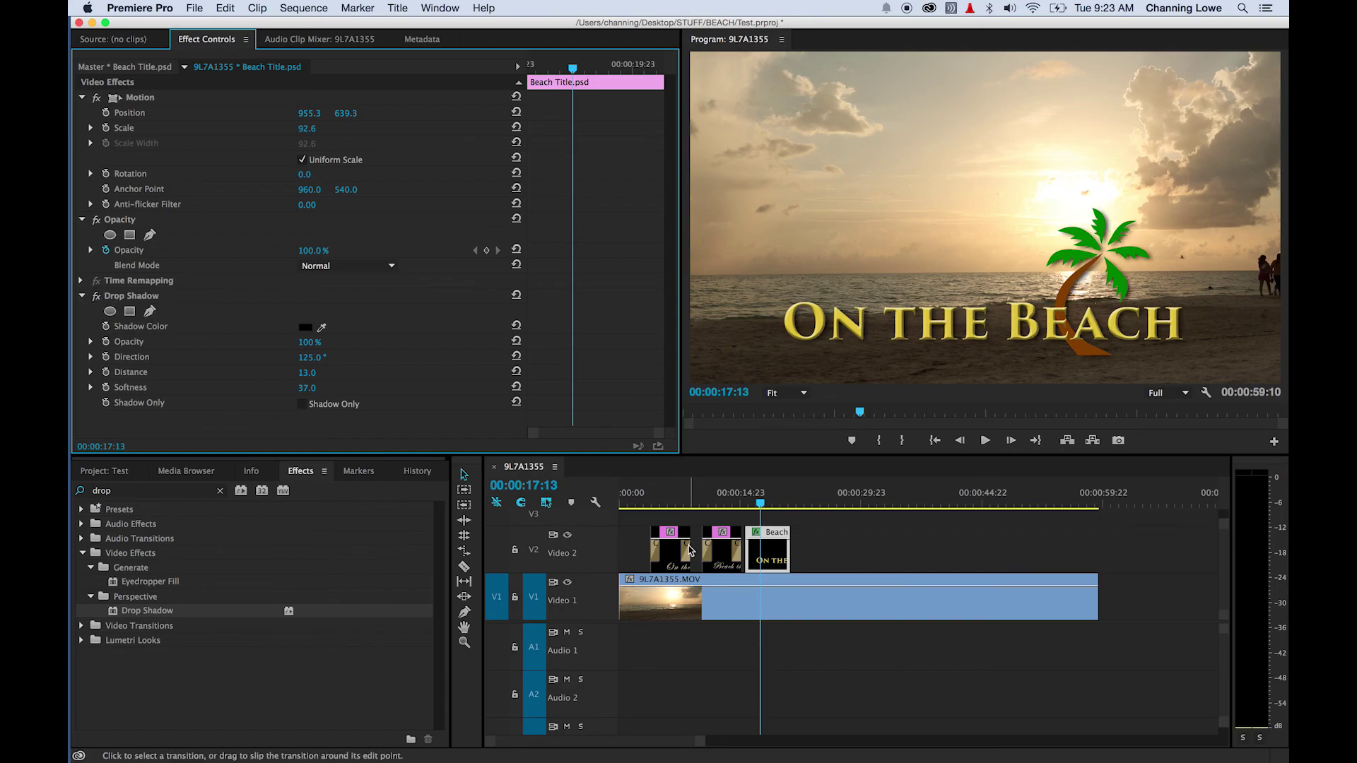
Add the default transition to both ends of the Beach Title.psd clip and move the playhead to the first title at 00:00:06:20.
{"action": "left_click", "coordinate": [772, 553]}
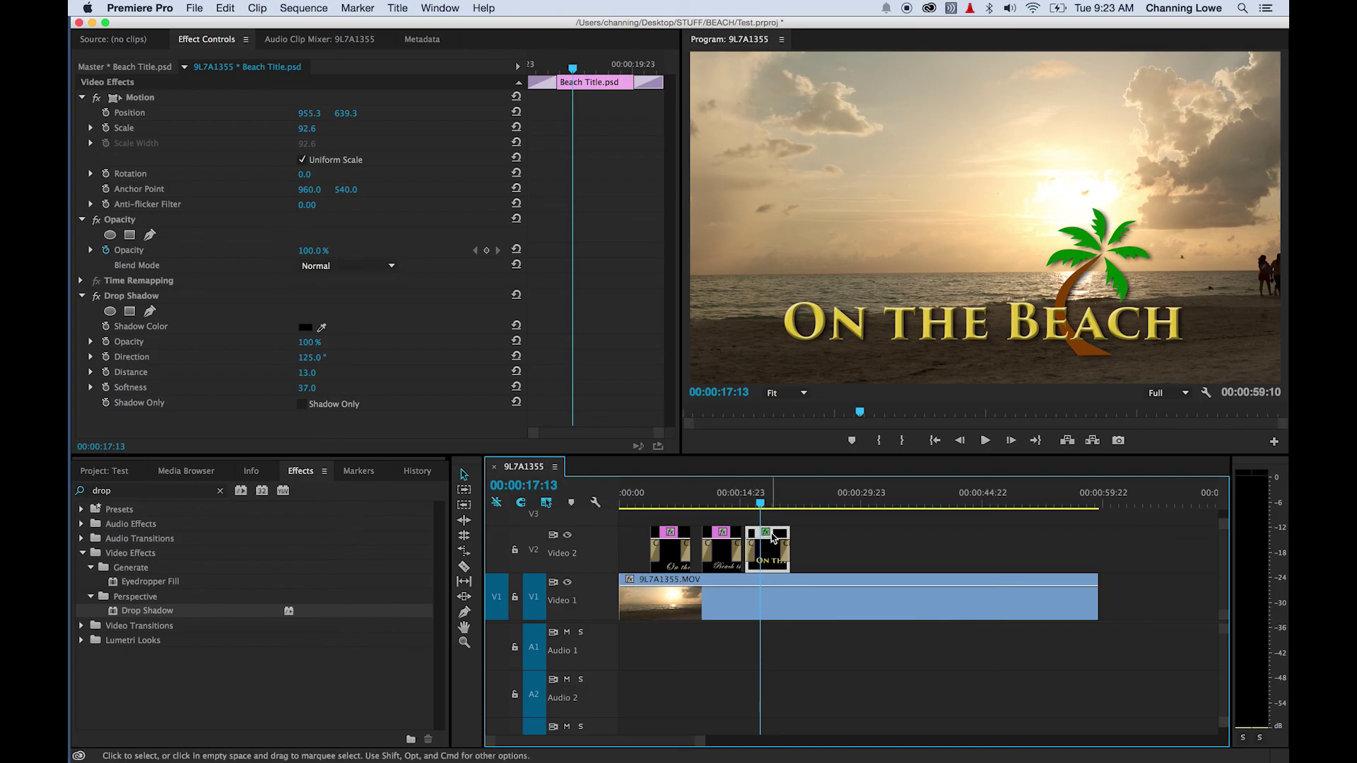
{"action": "left_click_drag", "start_coordinate": [765, 558], "coordinate": [786, 559]}
{"action": "left_click", "coordinate": [724, 500]}
{"action": "left_click", "coordinate": [673, 503]}
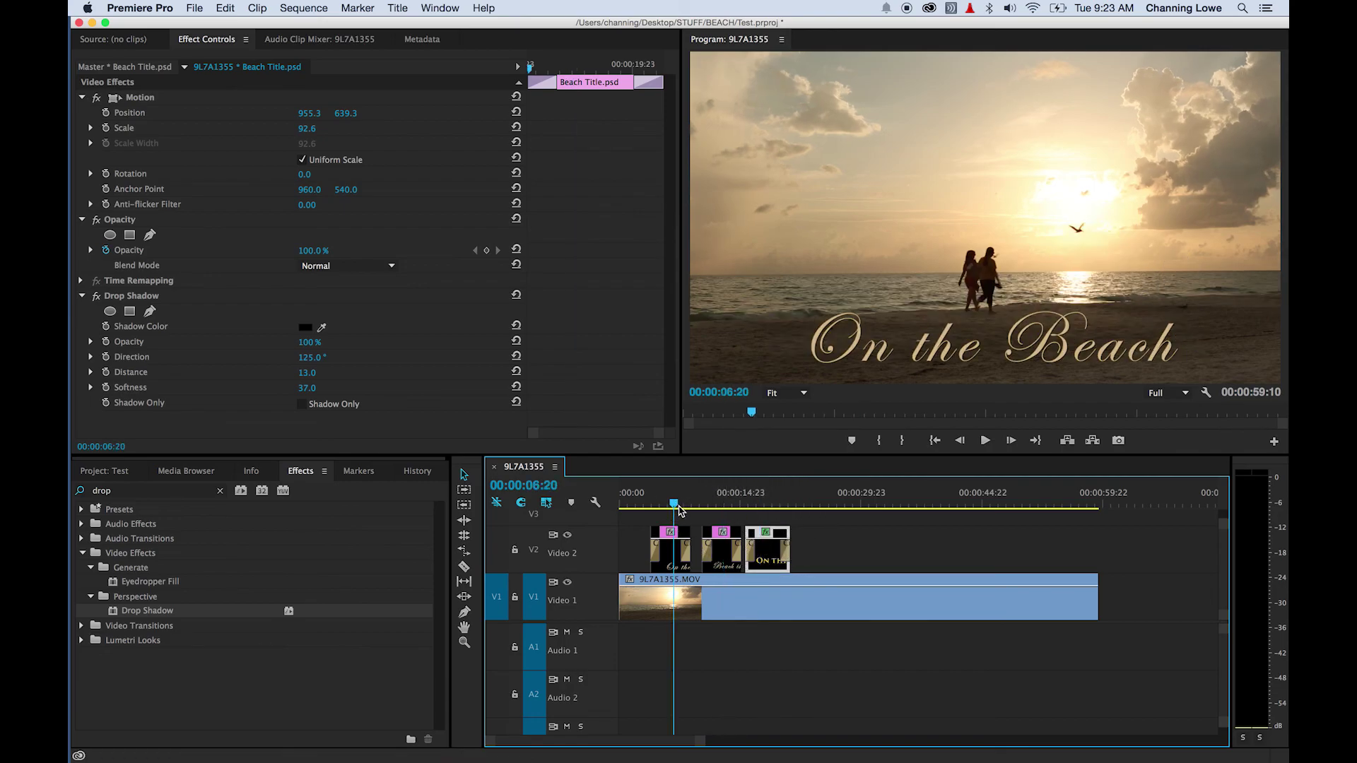